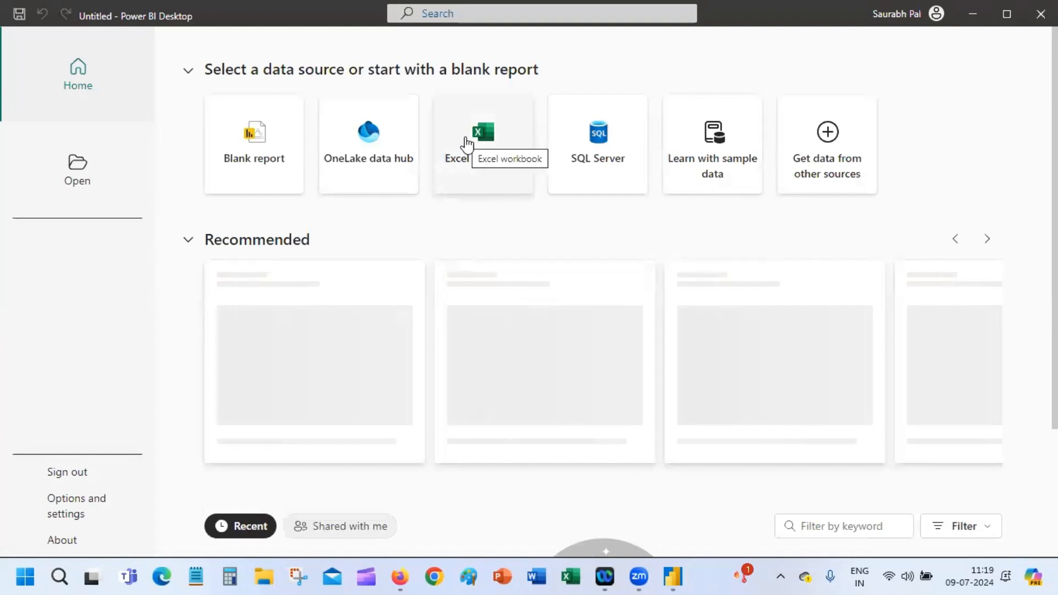
Start a blank report, switch it to Model view and collapse the Properties and Data panes
{"action": "left_click", "coordinate": [274, 156]}
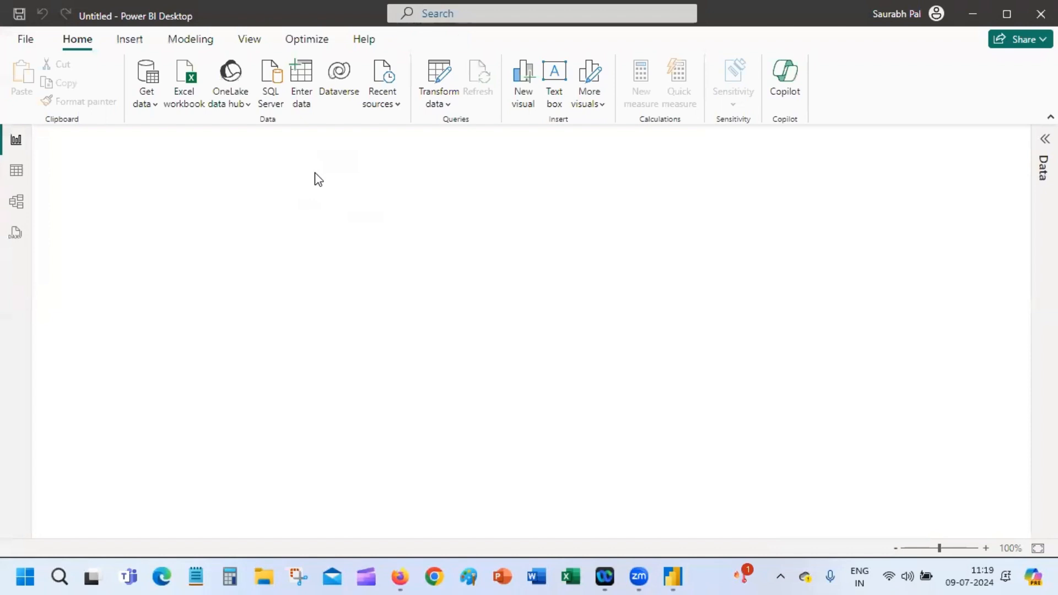
{"action": "double_click", "coordinate": [307, 22]}
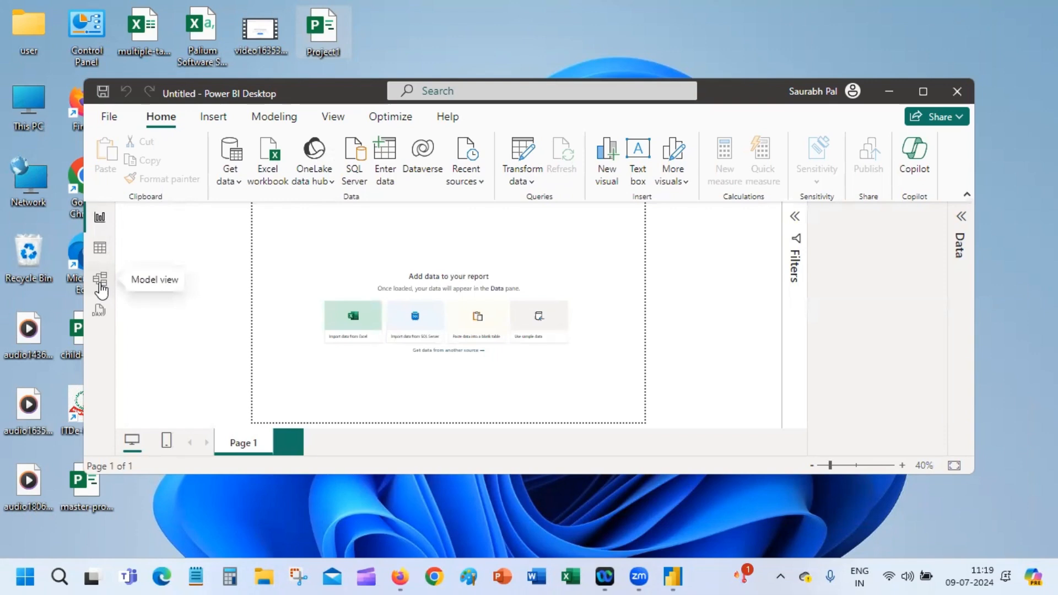
{"action": "left_click", "coordinate": [100, 284]}
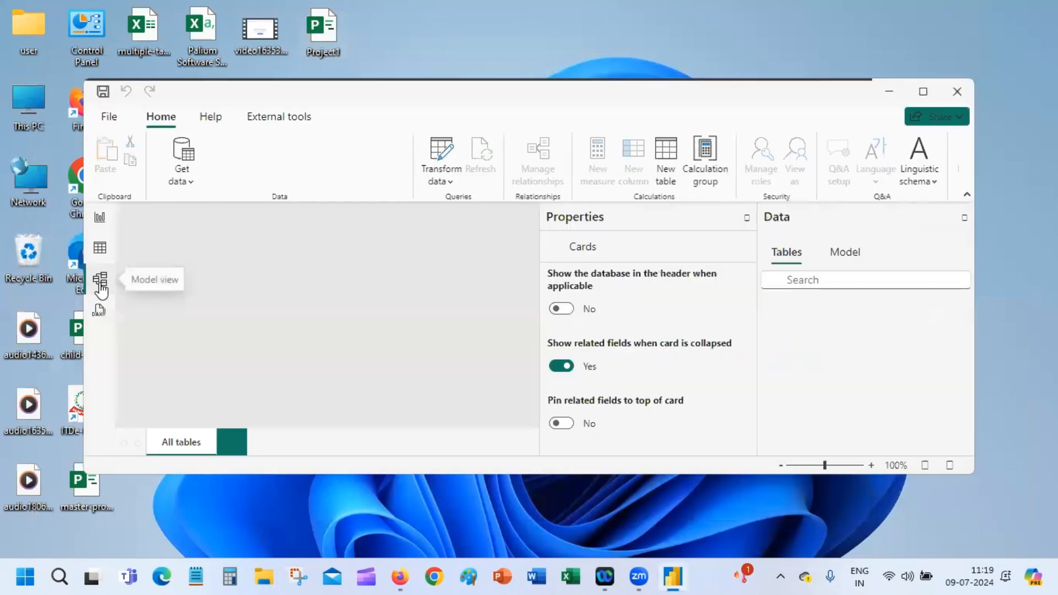
{"action": "double_click", "coordinate": [817, 94]}
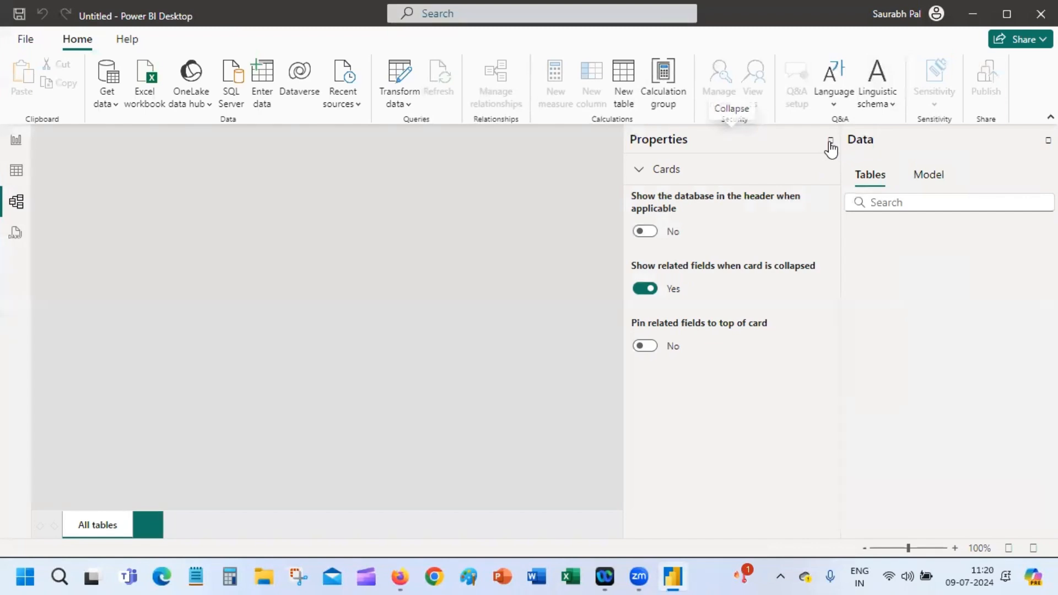
{"action": "left_click", "coordinate": [831, 148]}
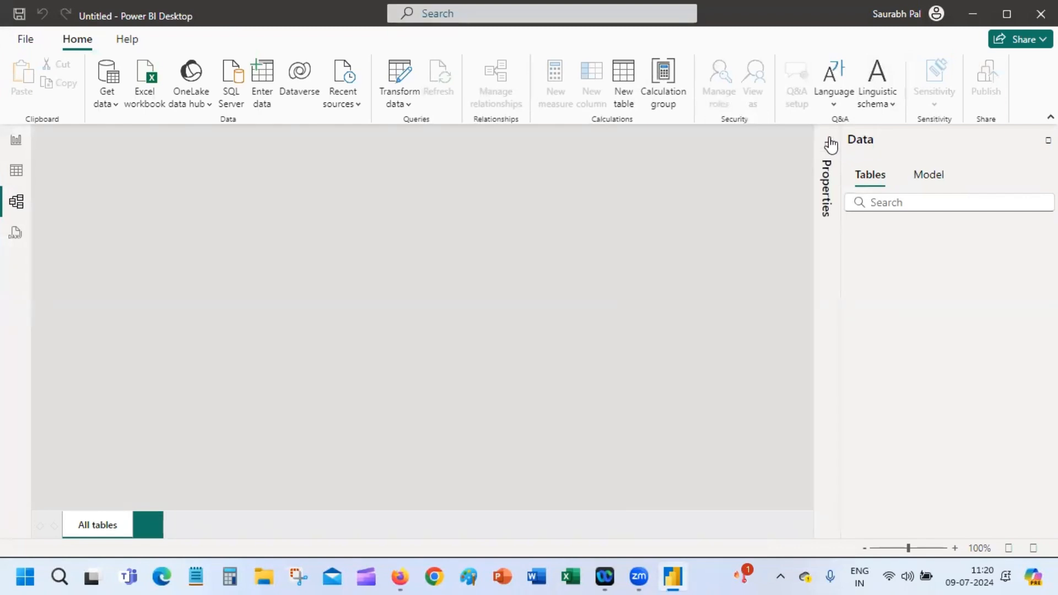
{"action": "left_click", "coordinate": [1047, 139]}
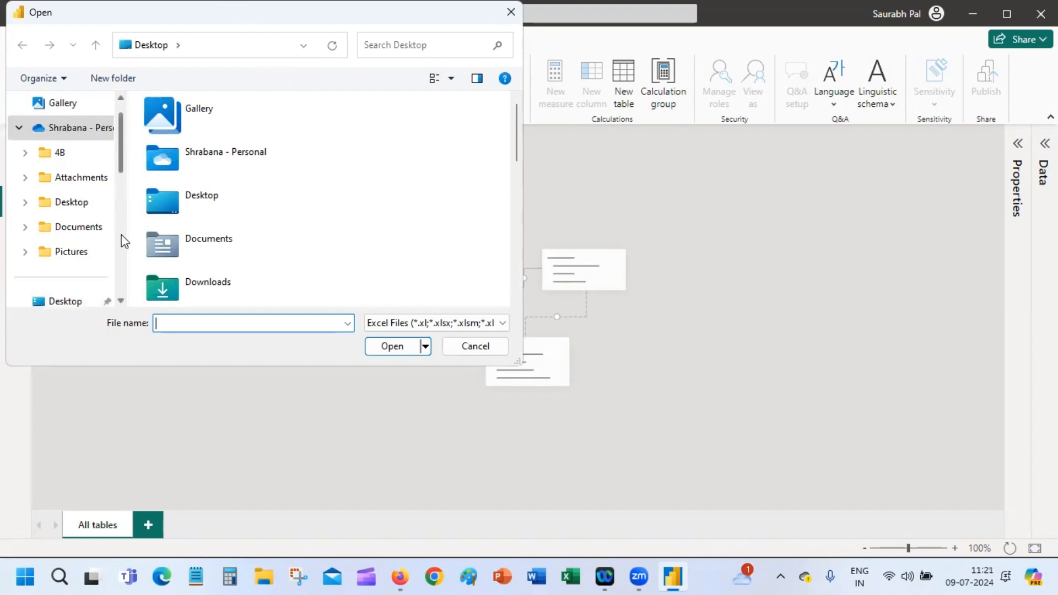
Browse for the source workbook through the Business Analytics and BA using Excel Training folders to the 8-Understanding Power Pivot folder
{"action": "scroll", "coordinate": [123, 239], "scroll_direction": "down", "scroll_amount": 3}
{"action": "scroll", "coordinate": [126, 244], "scroll_direction": "down", "scroll_amount": 3}
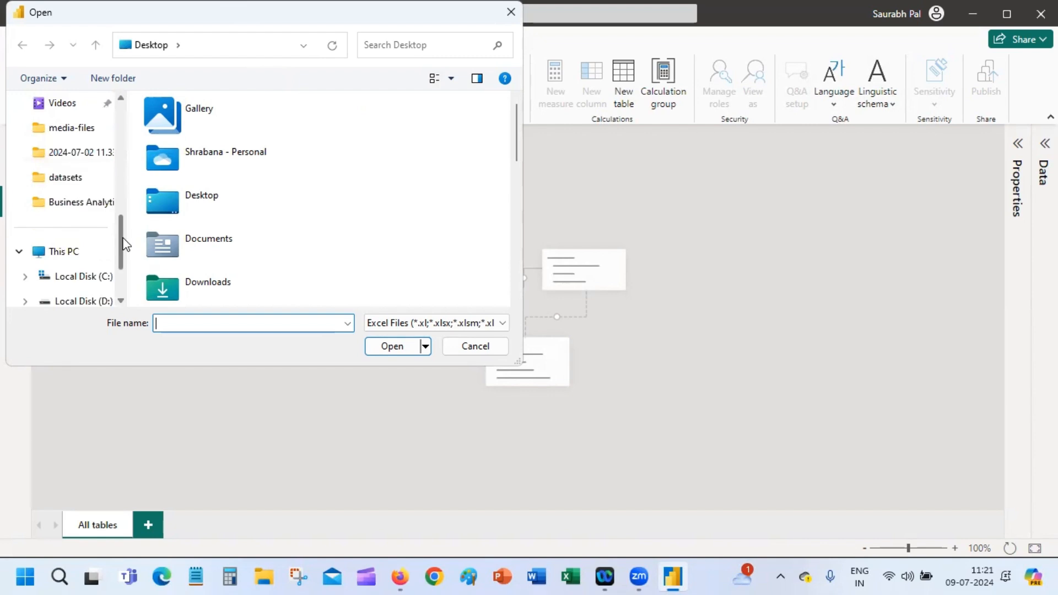
{"action": "left_click", "coordinate": [99, 205]}
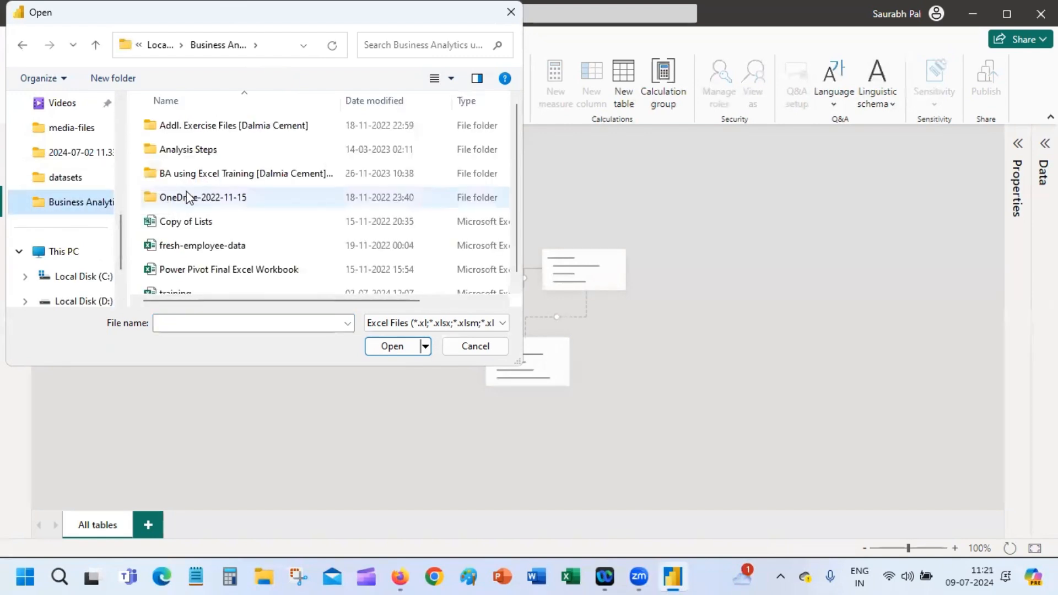
{"action": "double_click", "coordinate": [209, 174]}
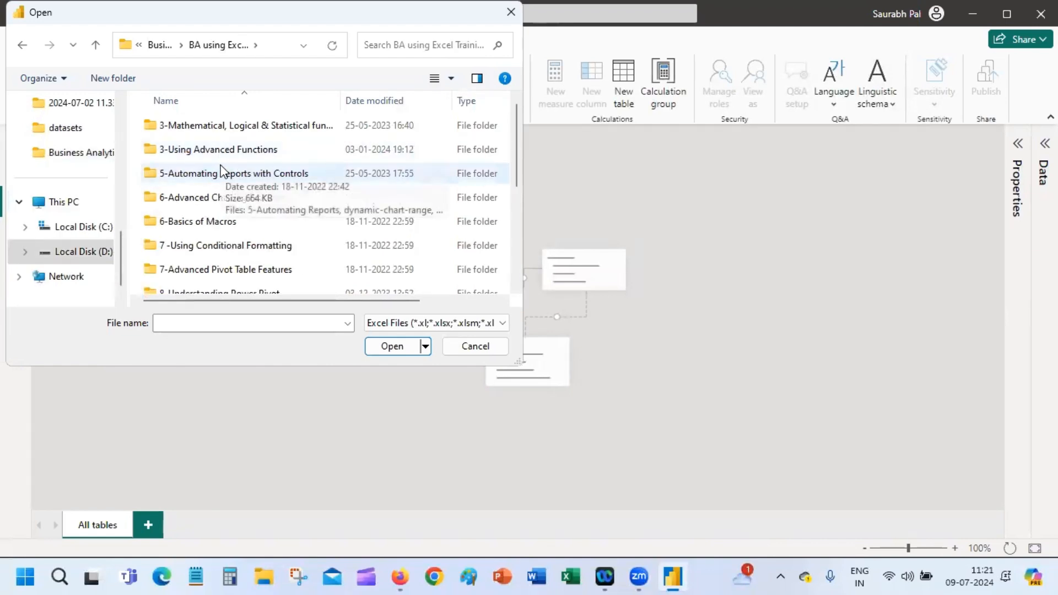
{"action": "double_click", "coordinate": [308, 287]}
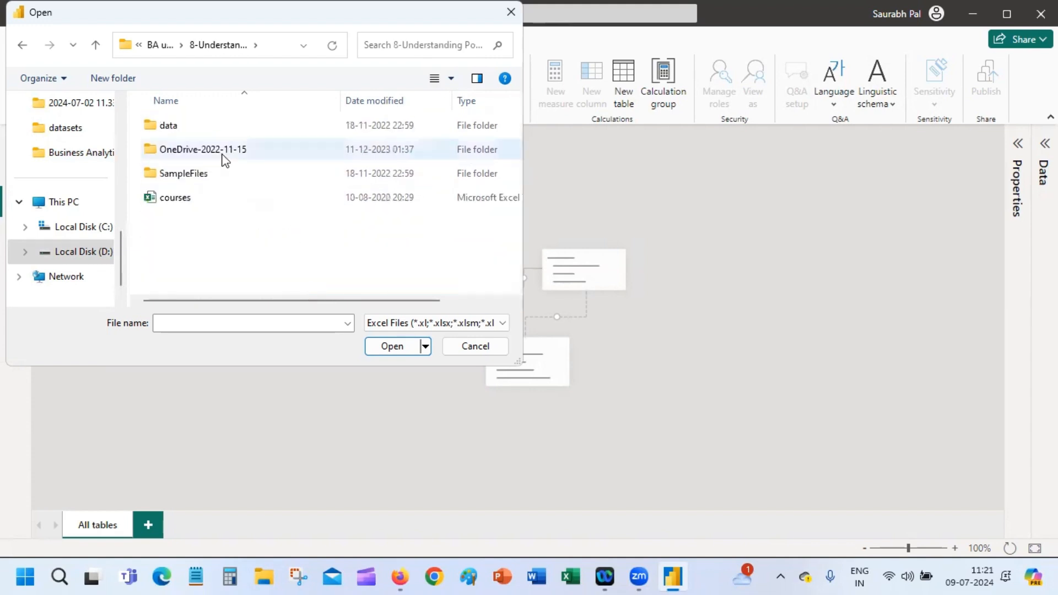
{"action": "double_click", "coordinate": [269, 180]}
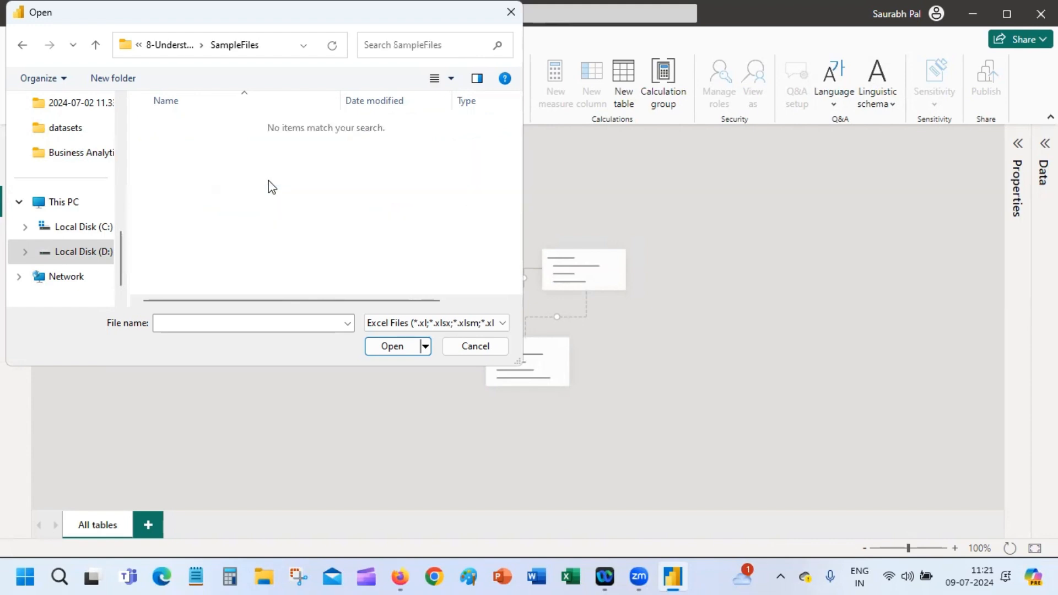
{"action": "left_click", "coordinate": [404, 322]}
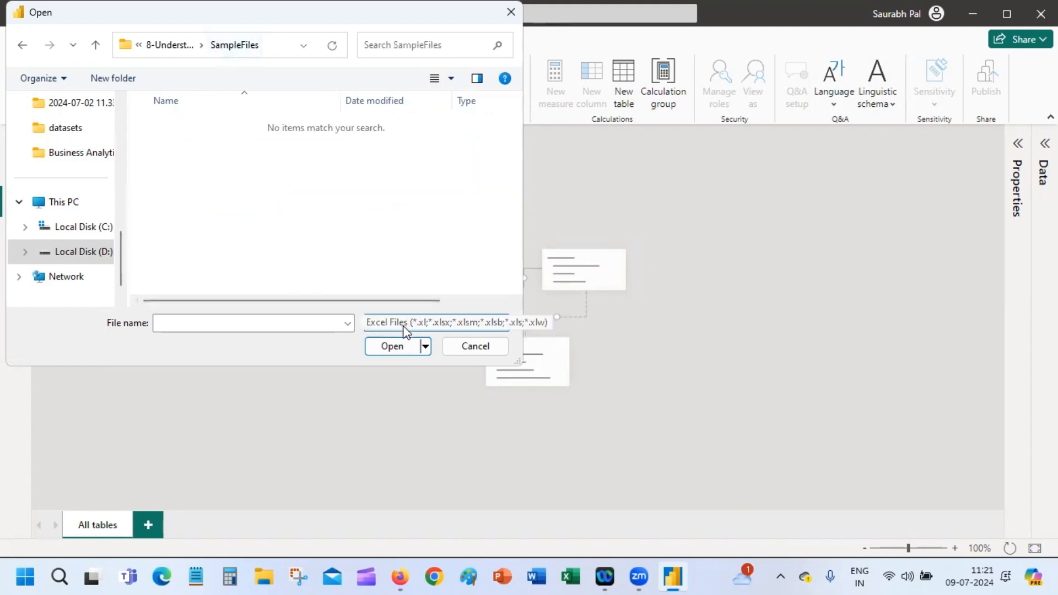
{"action": "left_click", "coordinate": [397, 349]}
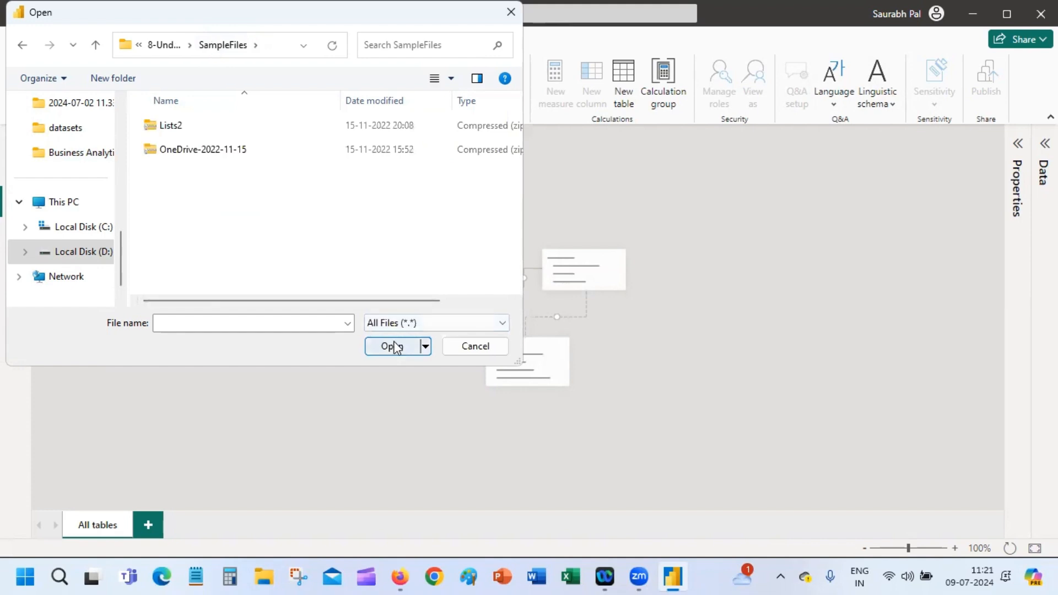
{"action": "left_click", "coordinate": [164, 45]}
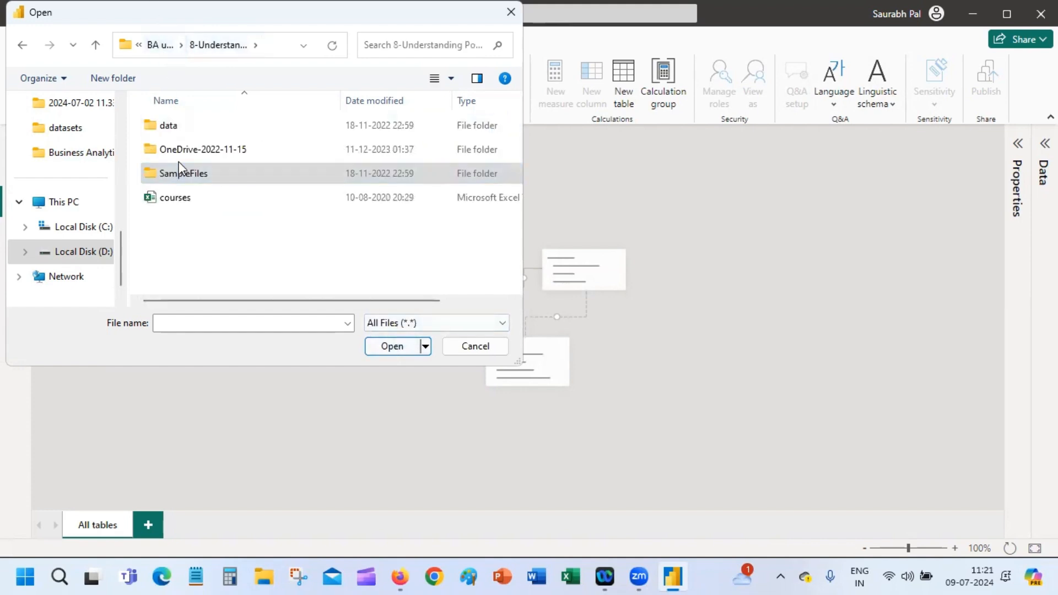
{"action": "double_click", "coordinate": [223, 119]}
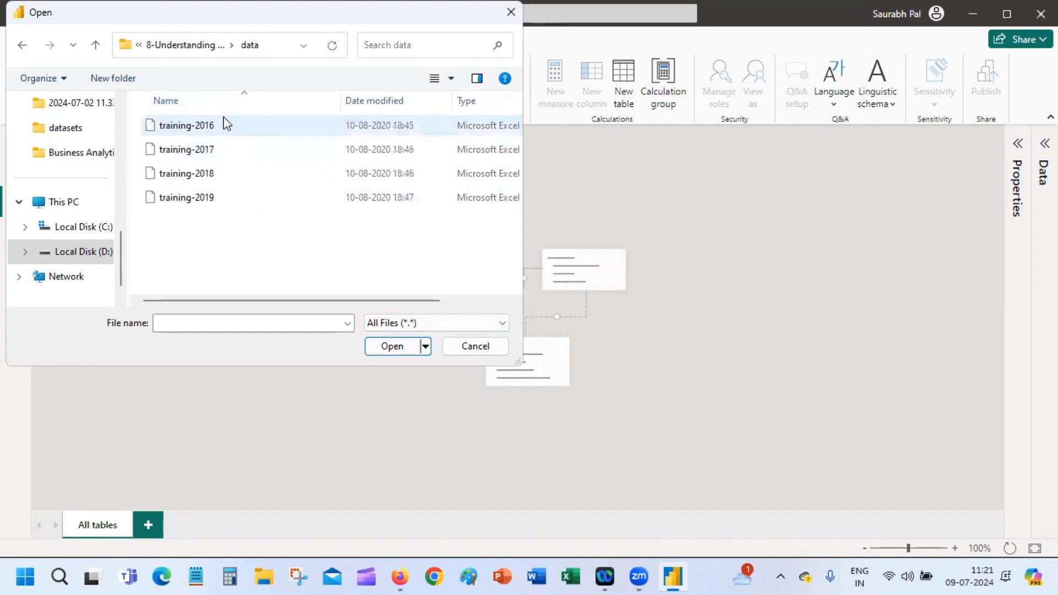
{"action": "left_click", "coordinate": [200, 47]}
Open the Customers workbook from the OneDrive-2022-11-15 folder as the data source
{"action": "double_click", "coordinate": [210, 158]}
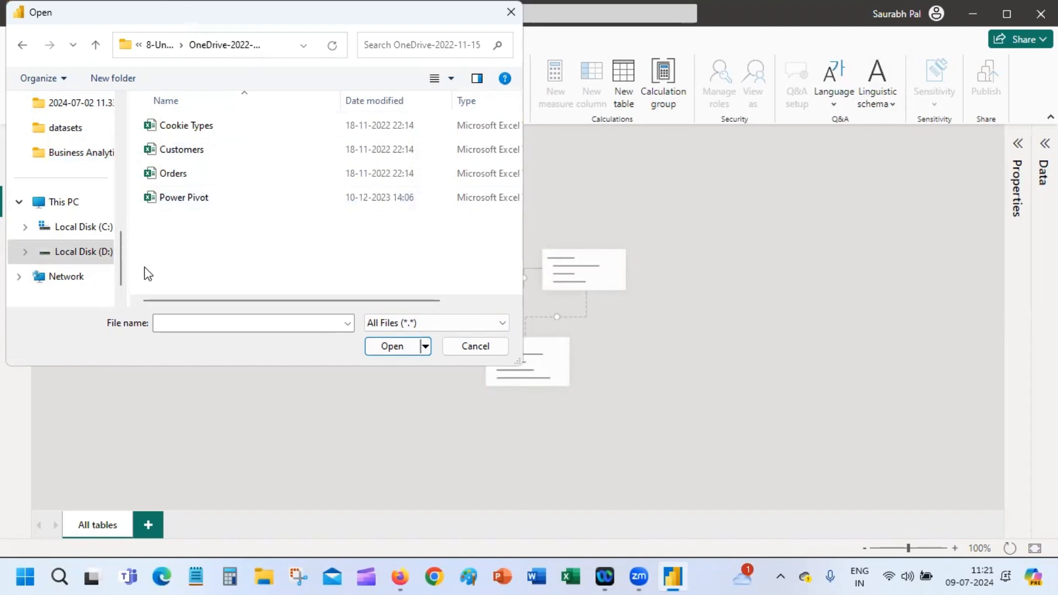
{"action": "left_click", "coordinate": [215, 183]}
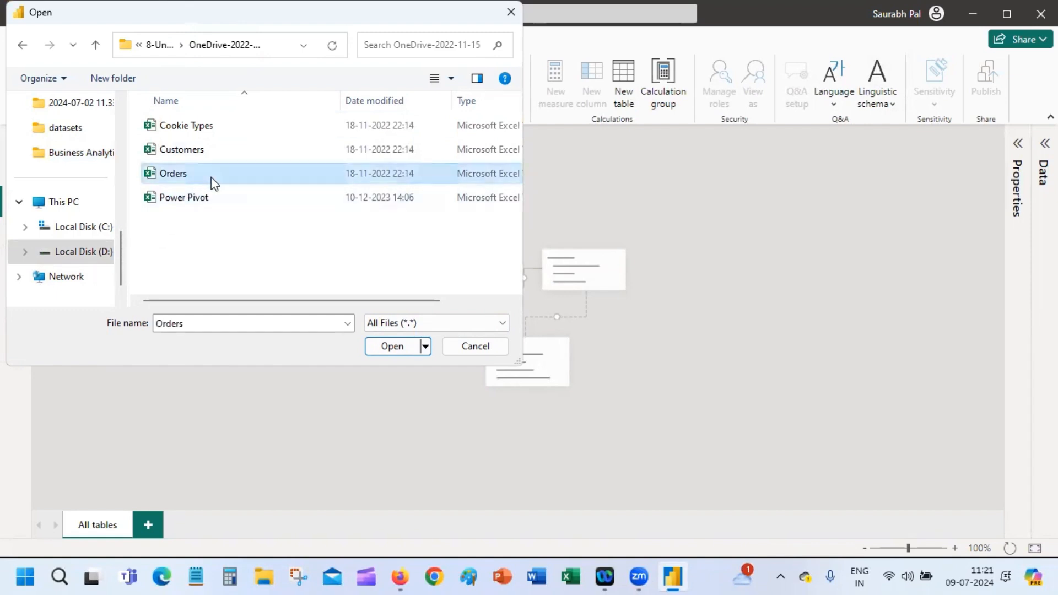
{"action": "left_click", "coordinate": [224, 131]}
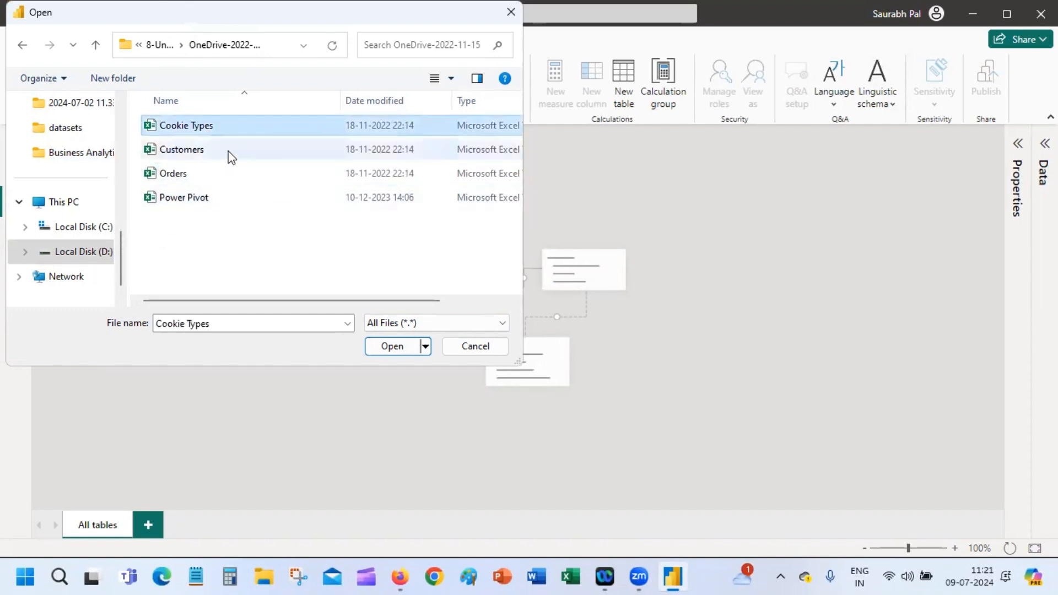
{"action": "left_click", "coordinate": [229, 156]}
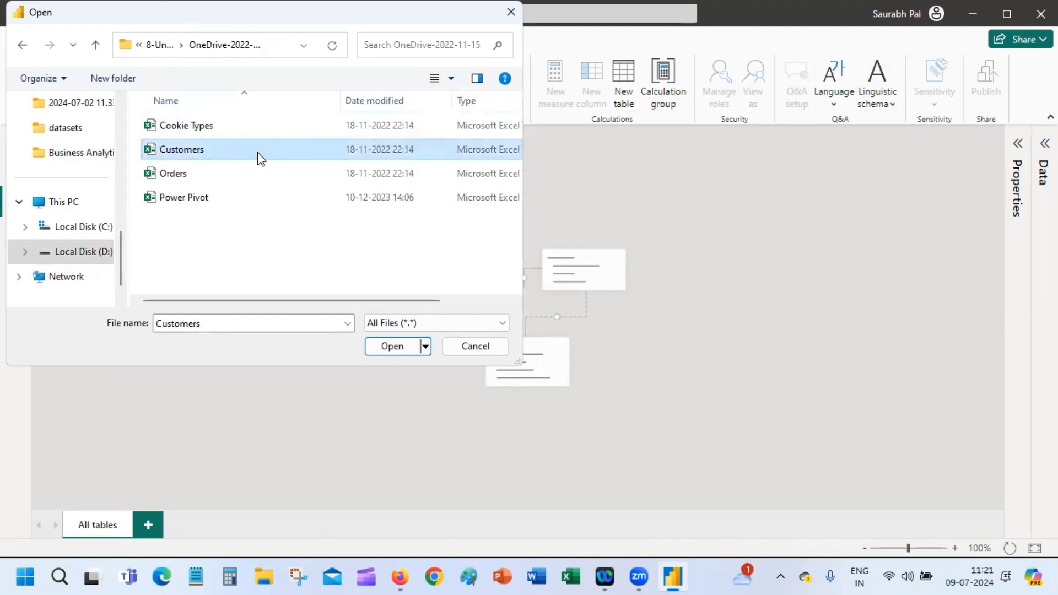
{"action": "left_click", "coordinate": [257, 153]}
{"action": "left_click", "coordinate": [267, 154]}
{"action": "double_click", "coordinate": [266, 154]}
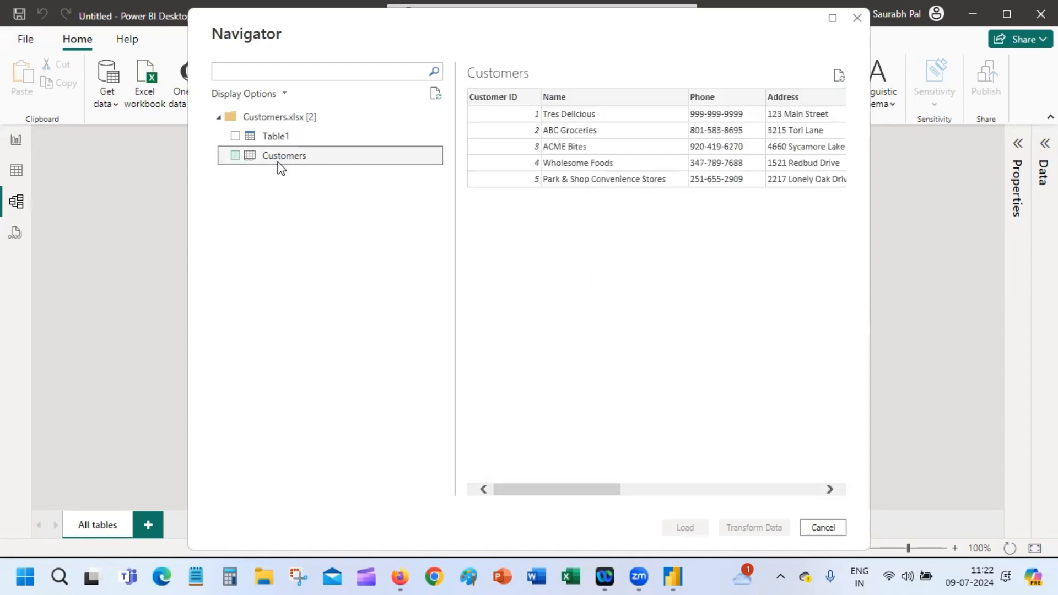
Preview the Customers sheet of Customers.xlsx across its columns and load it into the model
{"action": "left_click_drag", "start_coordinate": [577, 496], "coordinate": [798, 534]}
{"action": "left_click_drag", "start_coordinate": [717, 491], "coordinate": [515, 497]}
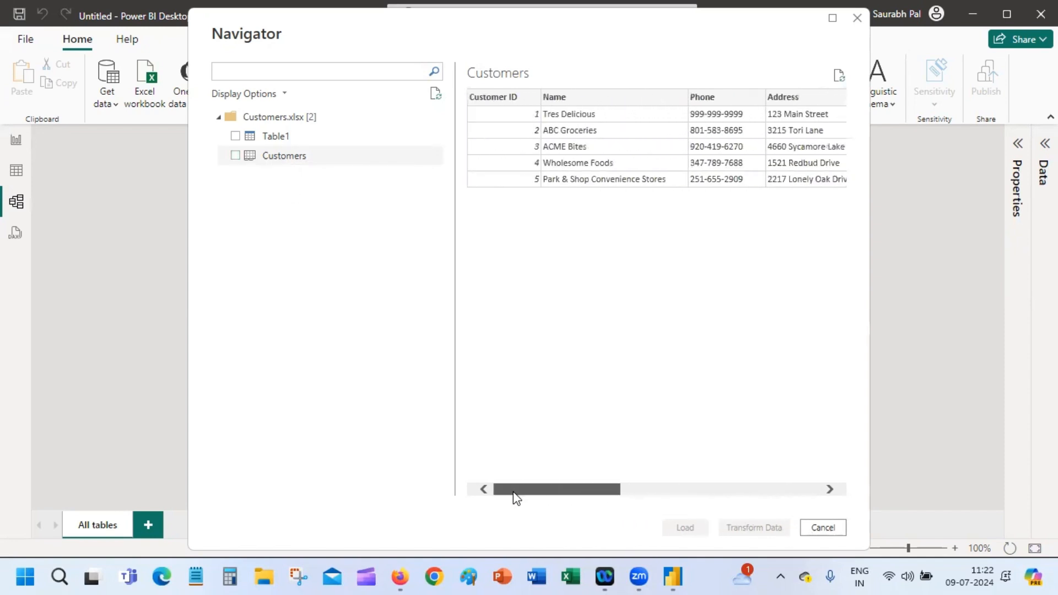
{"action": "left_click", "coordinate": [236, 156]}
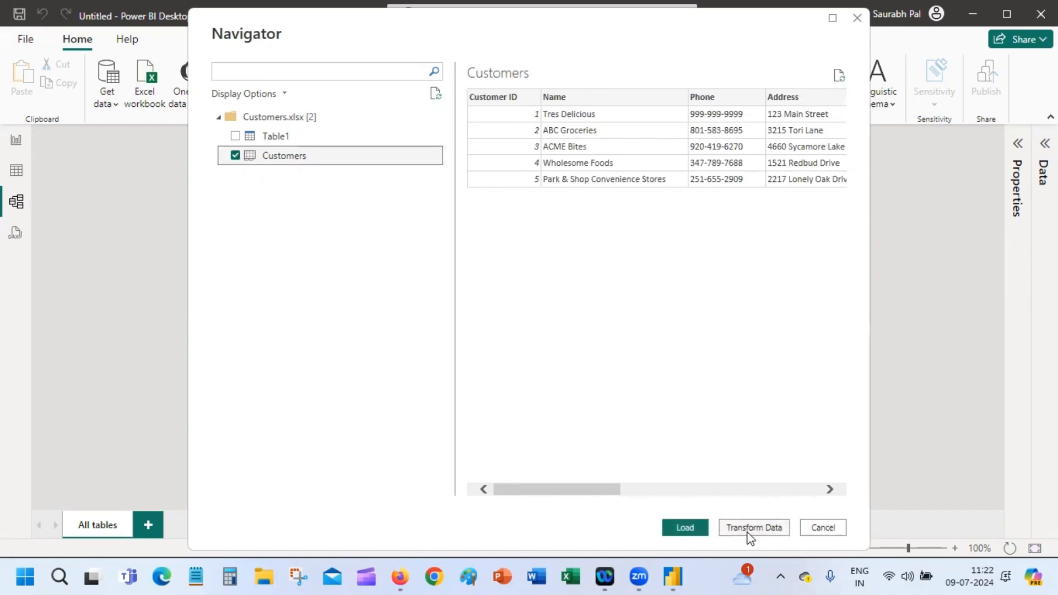
{"action": "left_click", "coordinate": [686, 528]}
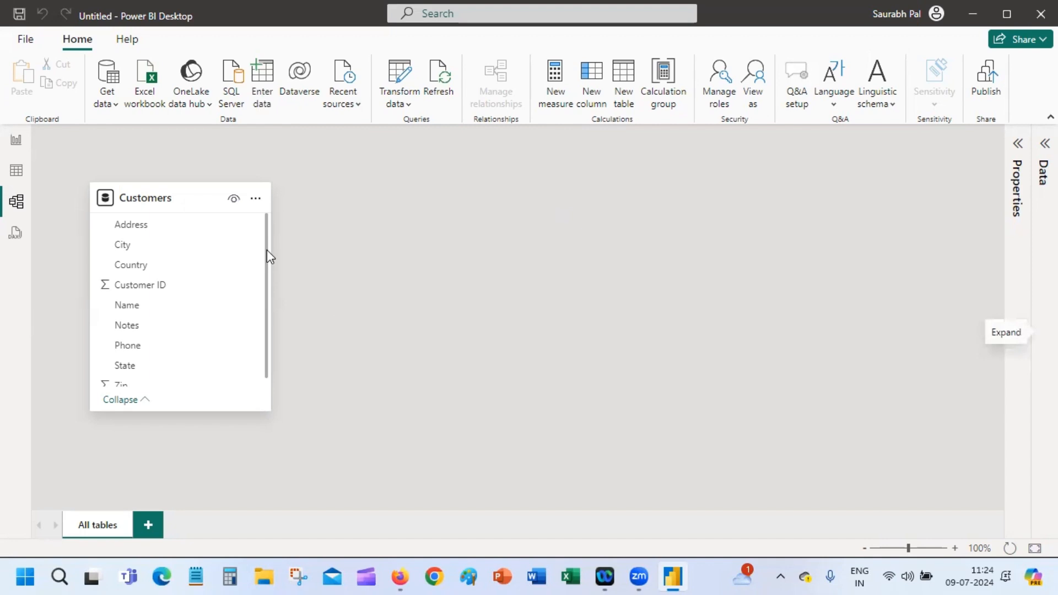
Examine the Customers table's fields and rows in Table view, including the Address and City columns, and return to the maximized Model view
{"action": "left_click_drag", "start_coordinate": [266, 250], "coordinate": [270, 200]}
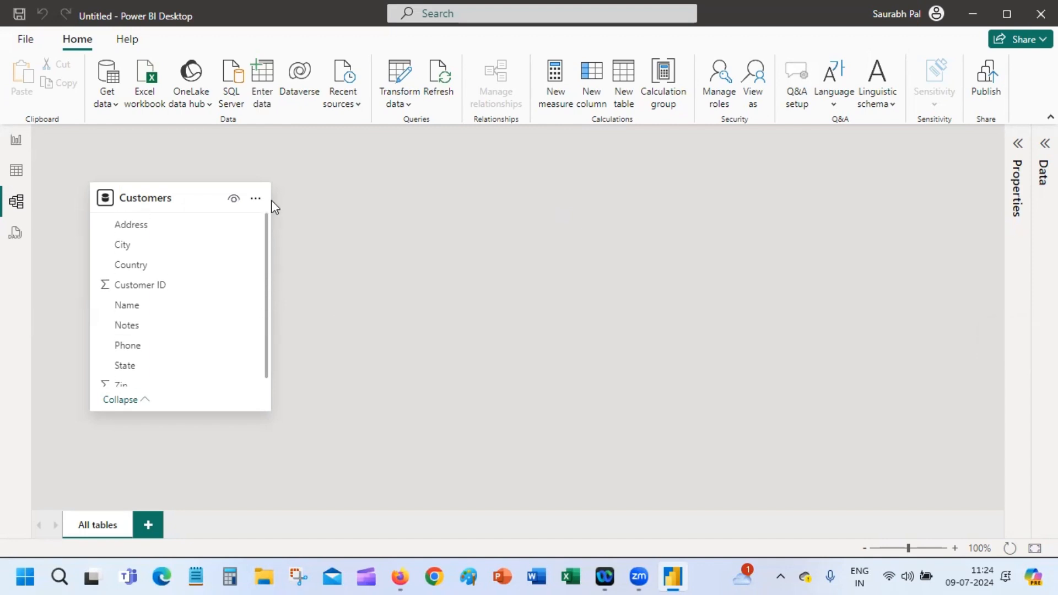
{"action": "double_click", "coordinate": [237, 23]}
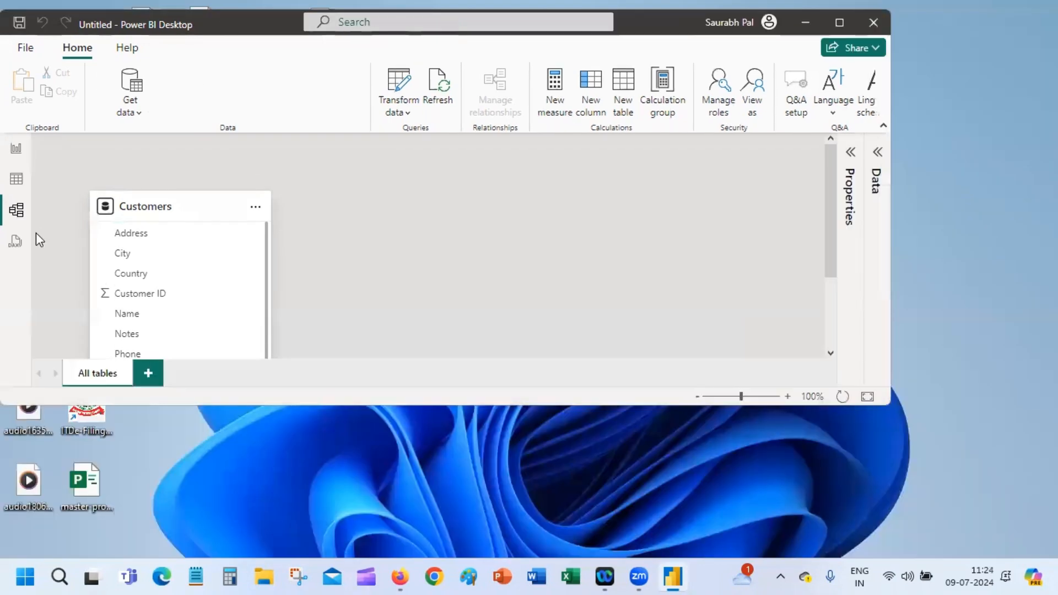
{"action": "left_click", "coordinate": [18, 181]}
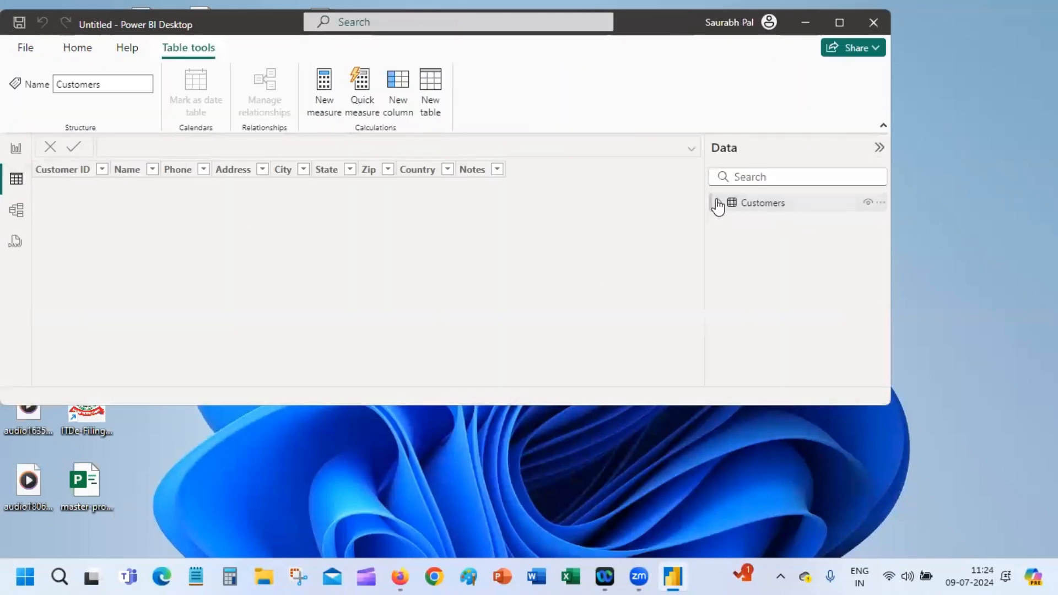
{"action": "left_click", "coordinate": [721, 203]}
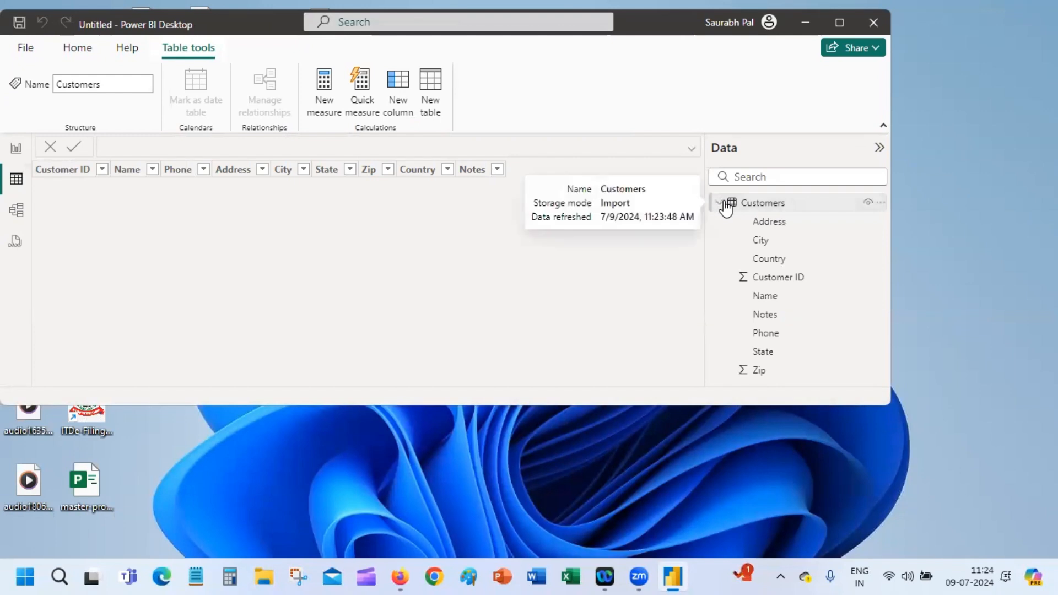
{"action": "left_click", "coordinate": [765, 221]}
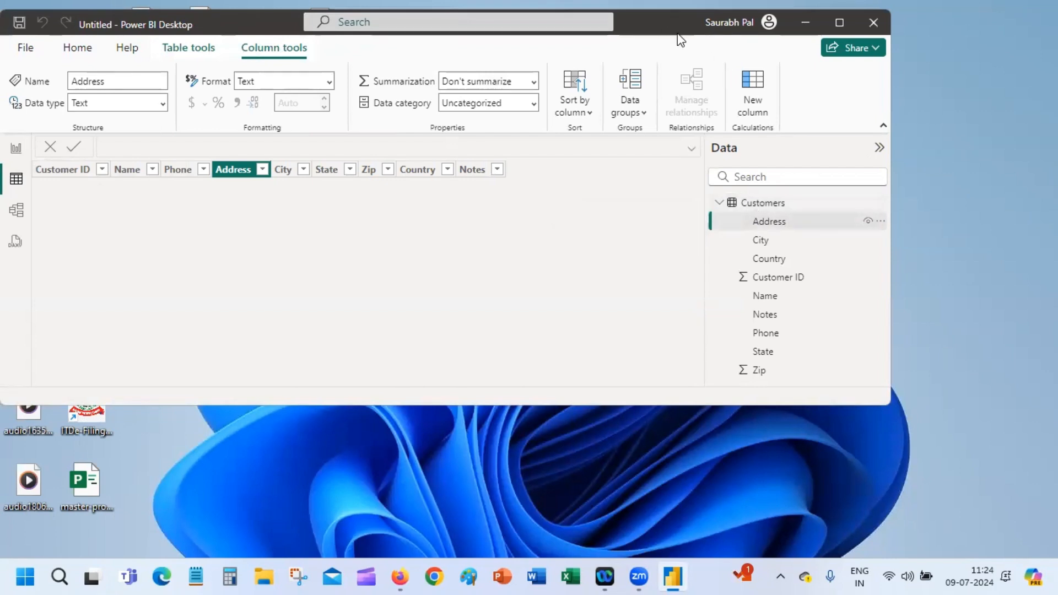
{"action": "left_click_drag", "start_coordinate": [679, 35], "coordinate": [727, 44]}
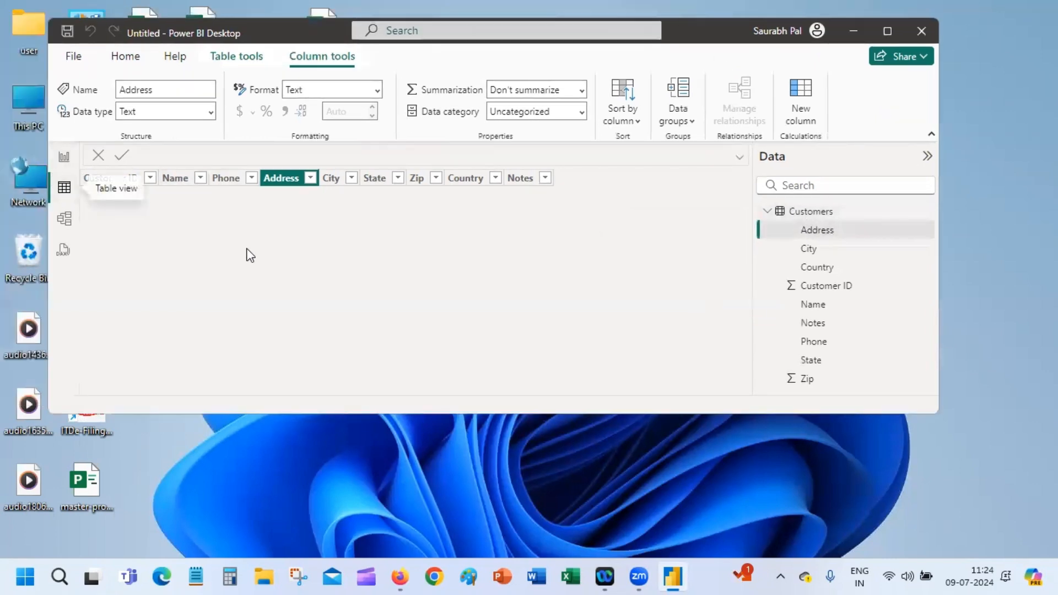
{"action": "left_click", "coordinate": [888, 212]}
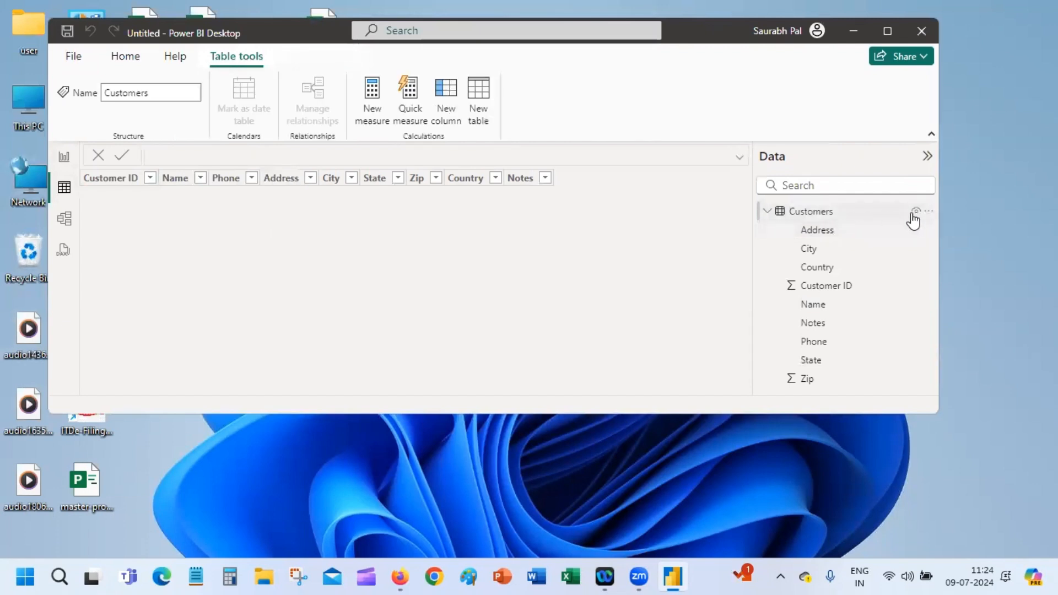
{"action": "left_click", "coordinate": [873, 240]}
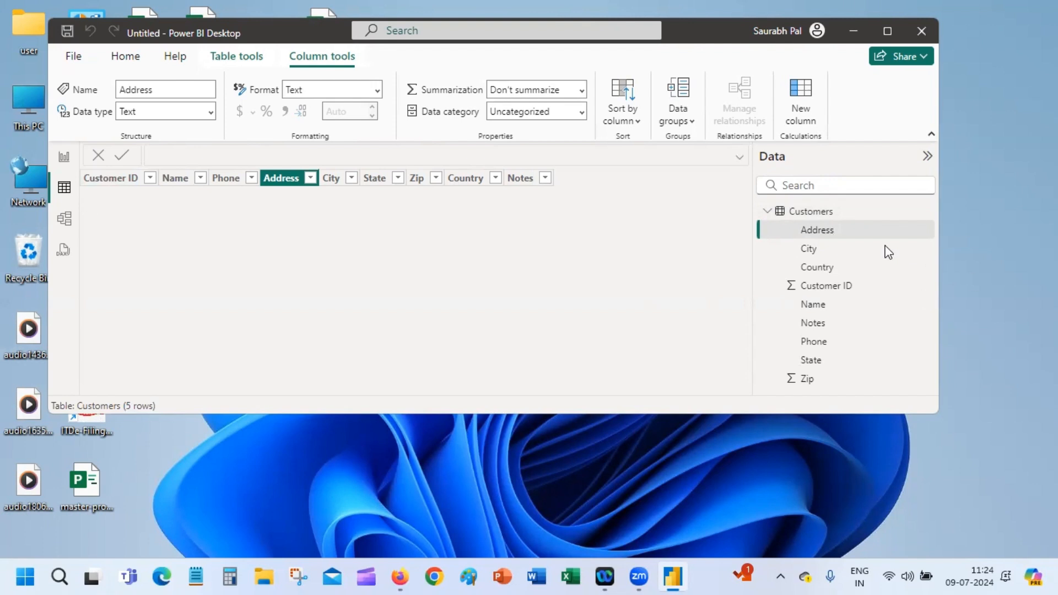
{"action": "left_click", "coordinate": [808, 249]}
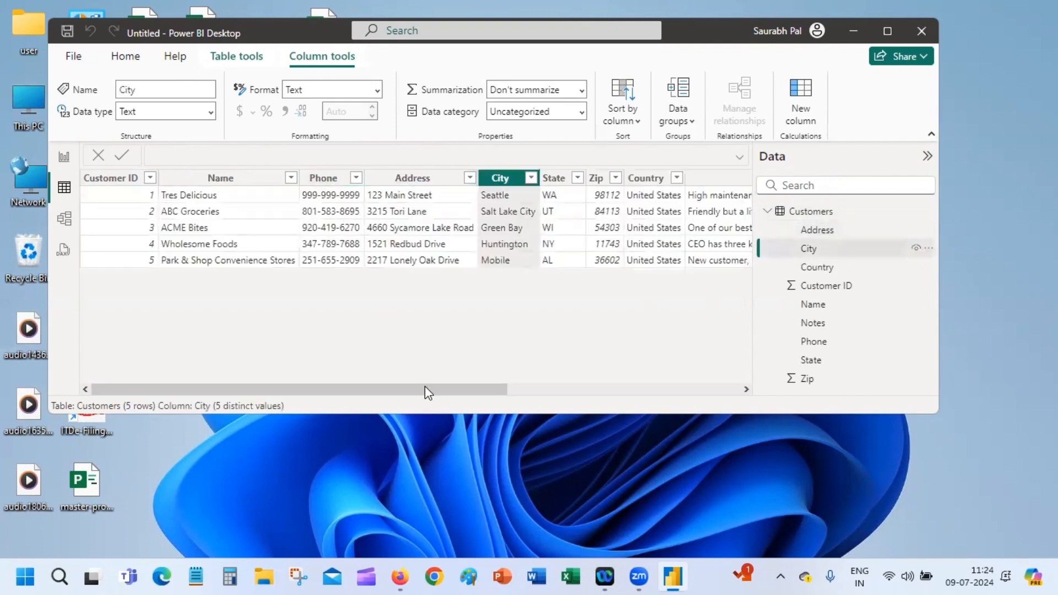
{"action": "left_click_drag", "start_coordinate": [469, 390], "coordinate": [401, 375]}
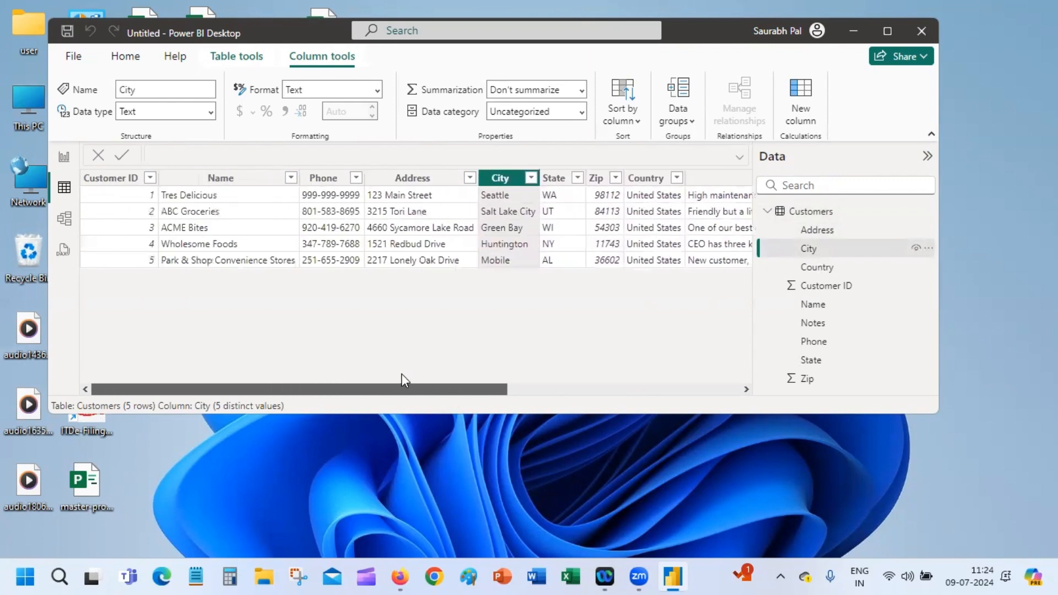
{"action": "left_click", "coordinate": [65, 220]}
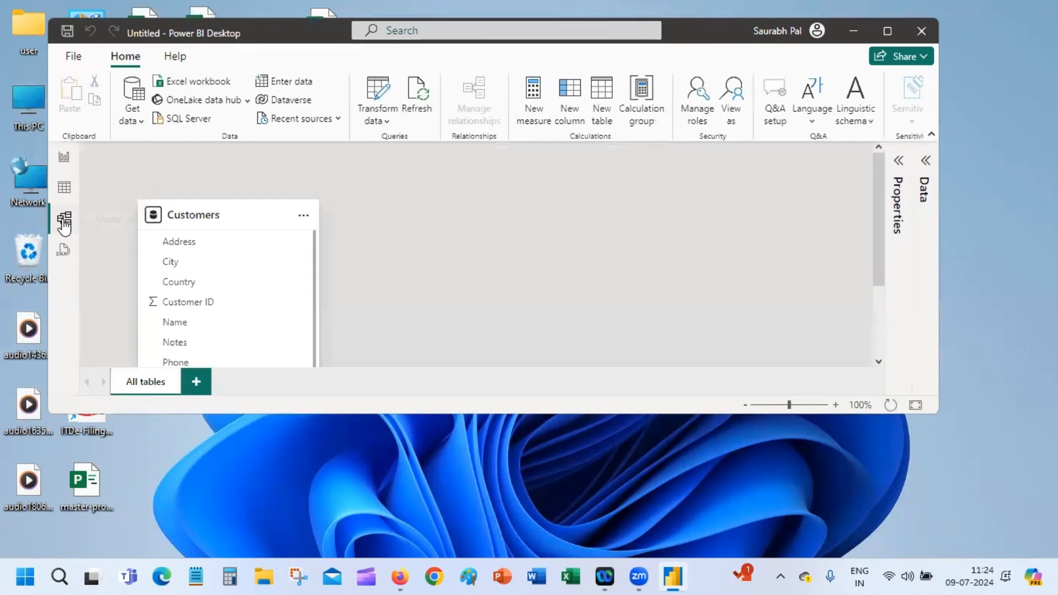
{"action": "double_click", "coordinate": [284, 38]}
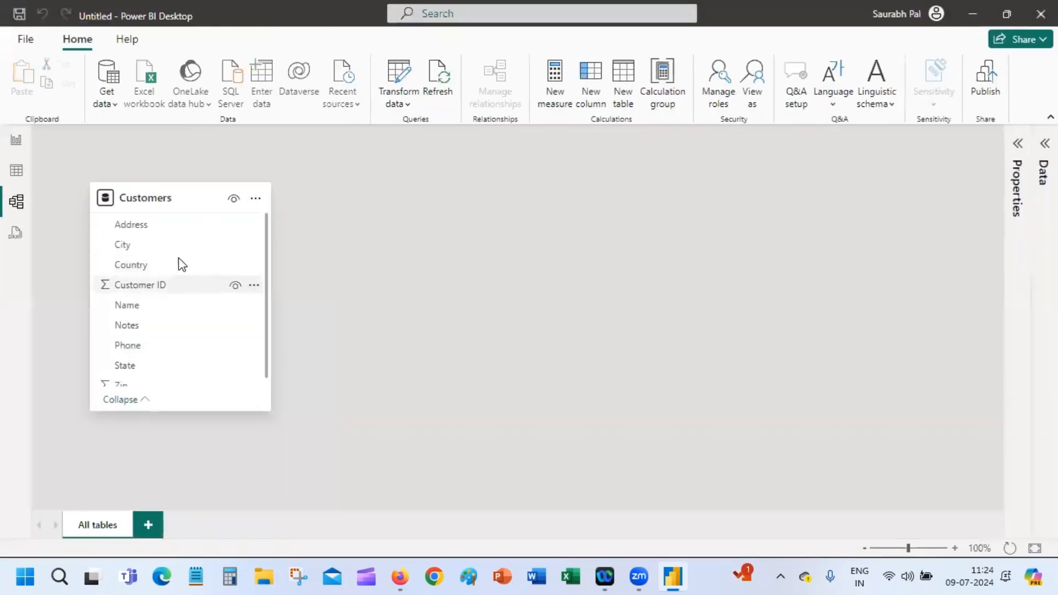
Import the Cookie Types sheet from the Cookie Types Excel workbook and load it into the model
{"action": "left_click_drag", "start_coordinate": [267, 229], "coordinate": [273, 252]}
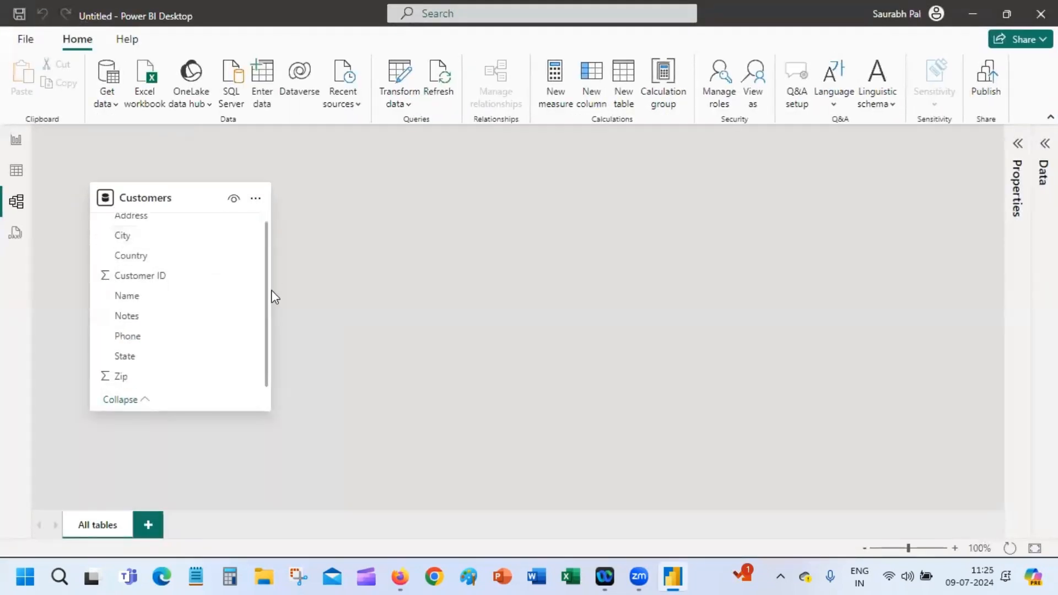
{"action": "left_click_drag", "start_coordinate": [267, 295], "coordinate": [269, 227]}
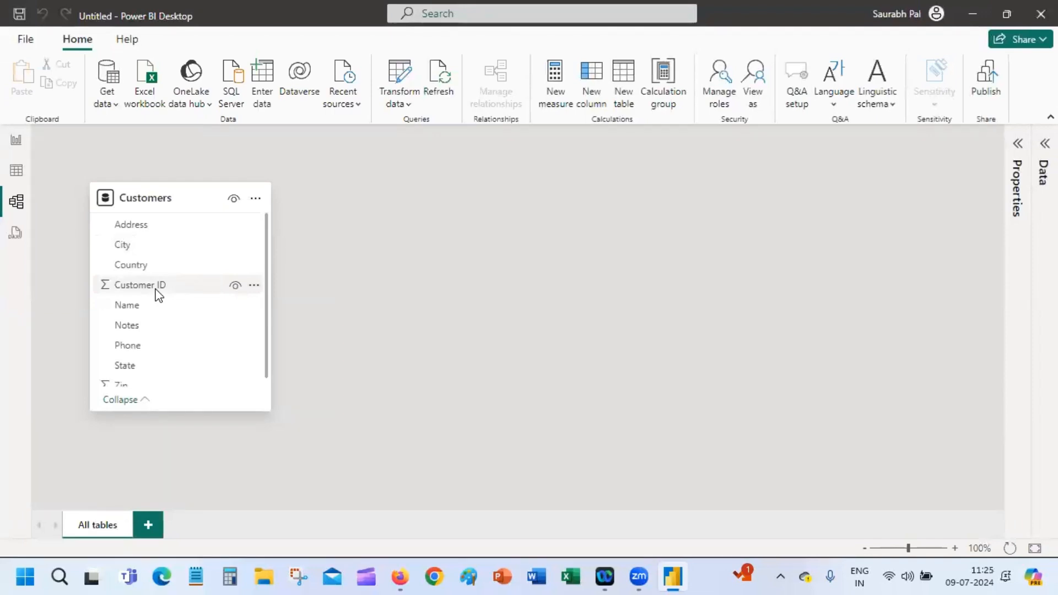
{"action": "left_click", "coordinate": [117, 103]}
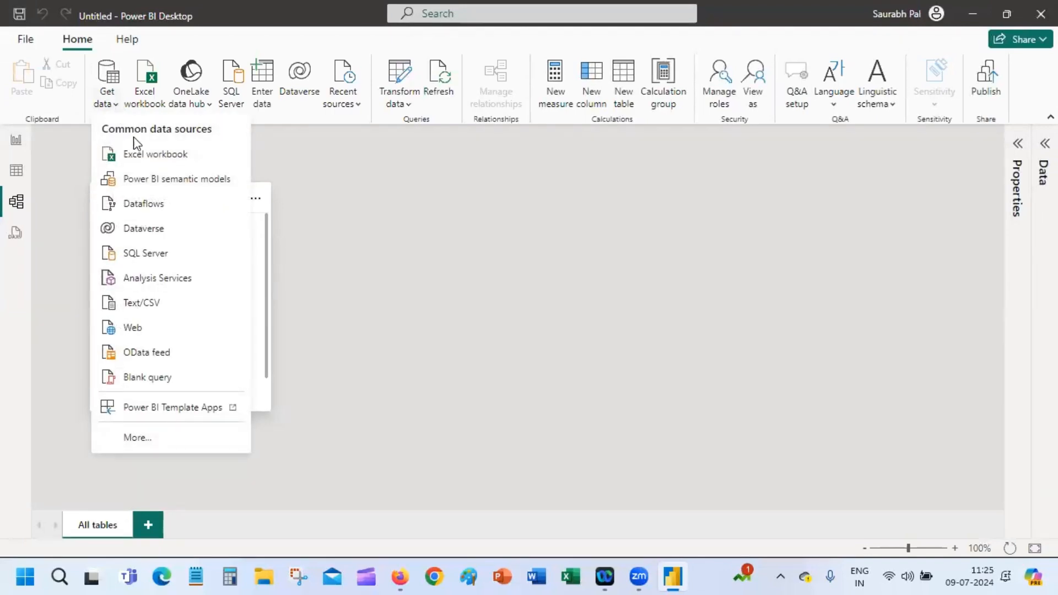
{"action": "left_click", "coordinate": [156, 155]}
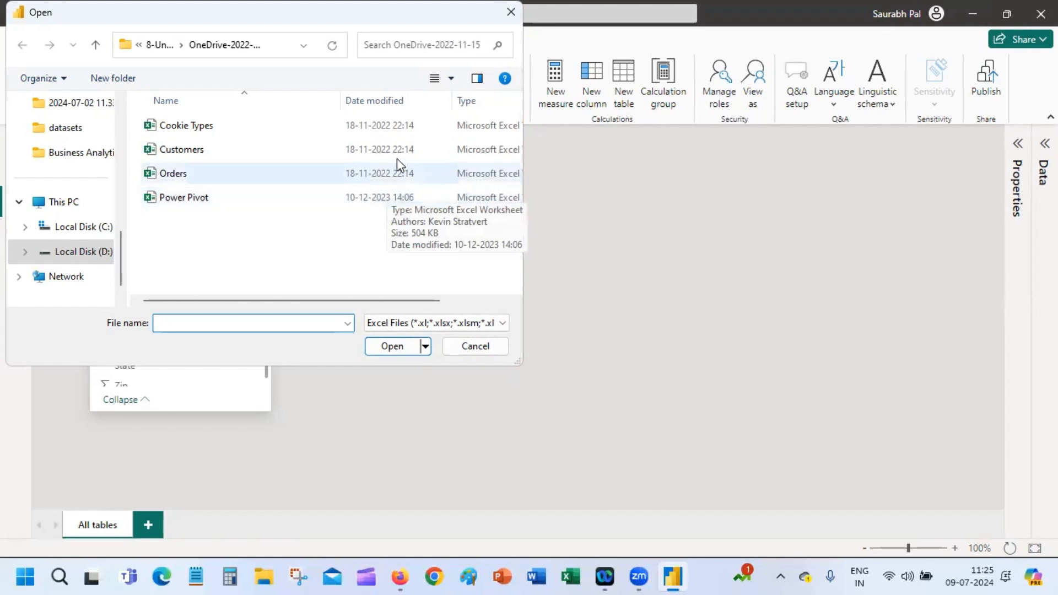
{"action": "left_click", "coordinate": [208, 130]}
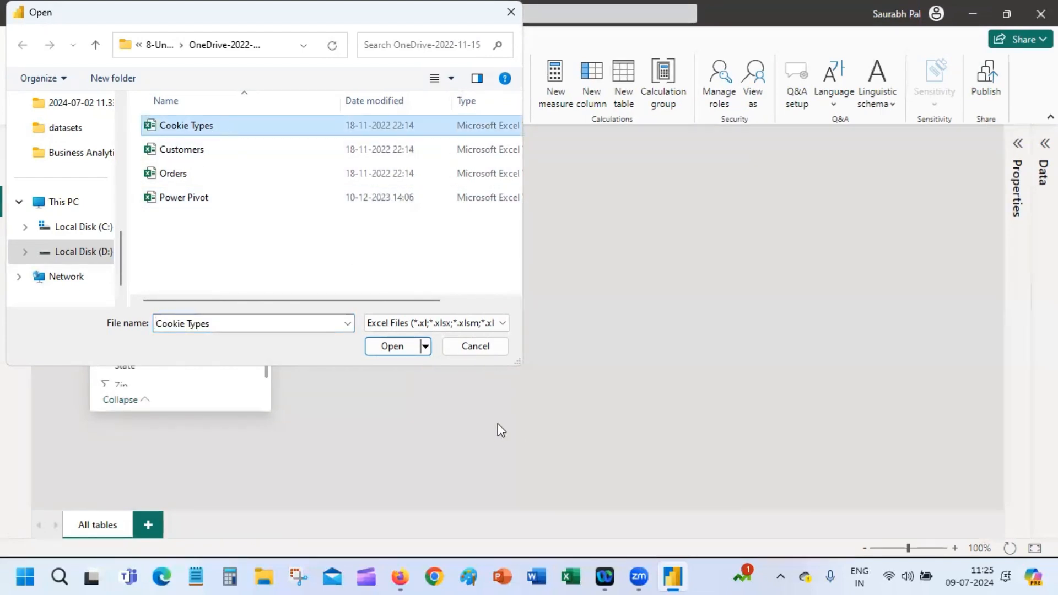
{"action": "left_click", "coordinate": [407, 346]}
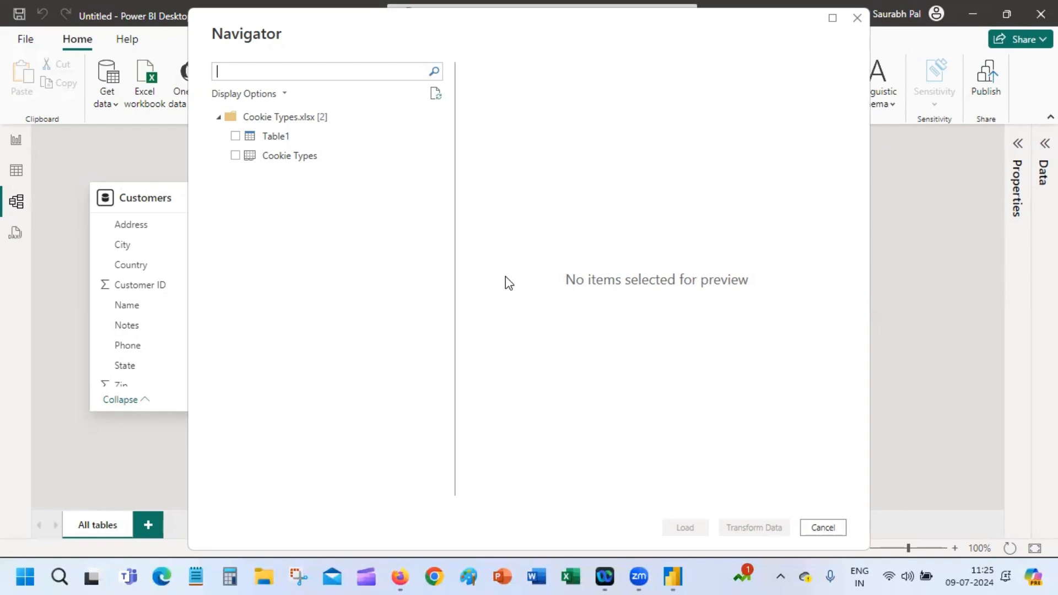
{"action": "left_click", "coordinate": [239, 157]}
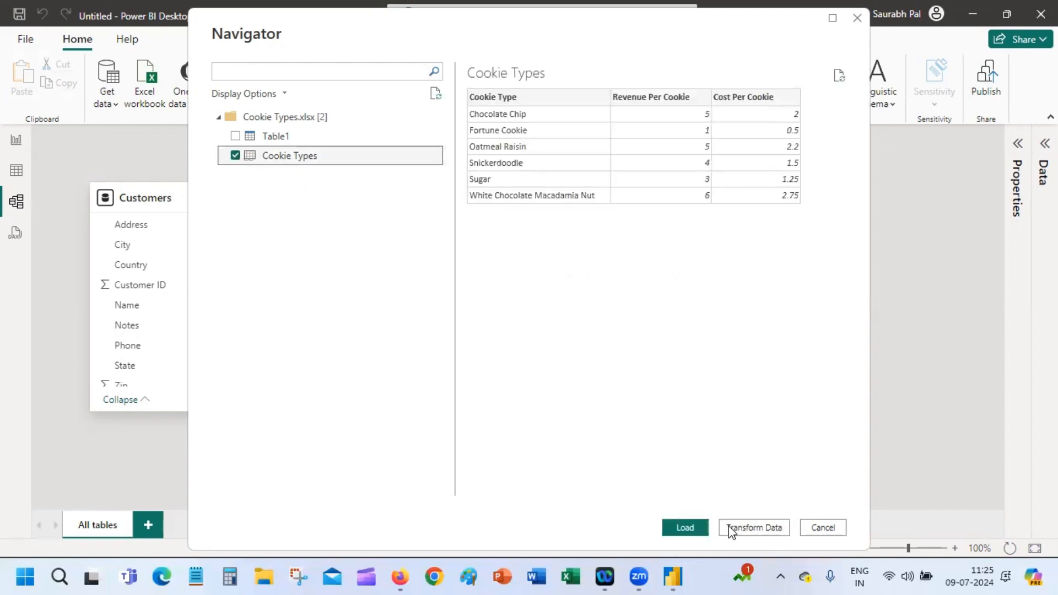
{"action": "left_click", "coordinate": [696, 527]}
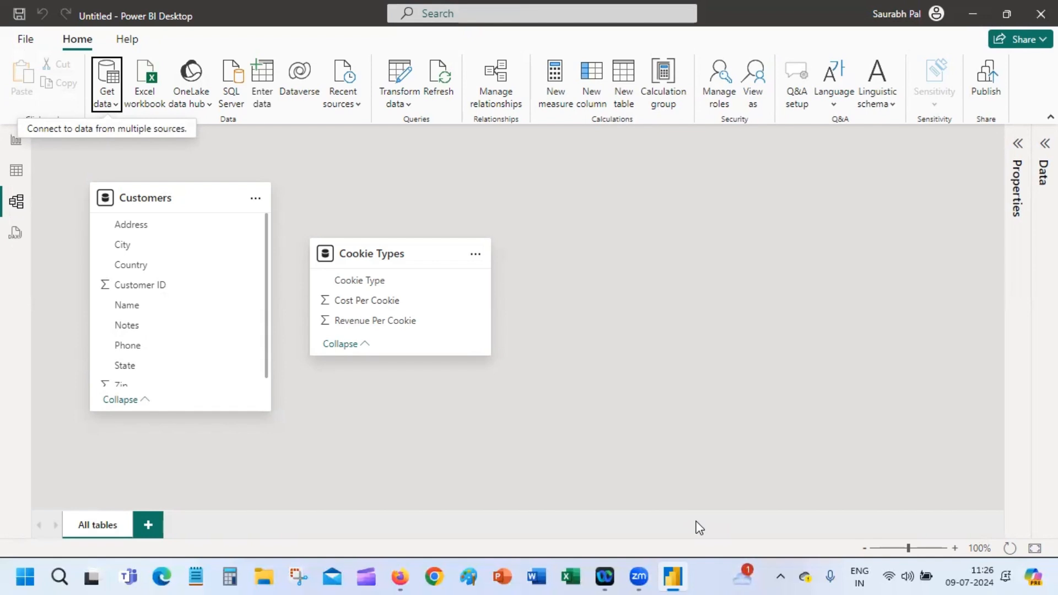
Extend the Cookie Types card up to align with the Customers card, and lengthen the Customers card to show all its fields
{"action": "left_click", "coordinate": [412, 242]}
{"action": "left_click_drag", "start_coordinate": [411, 236], "coordinate": [406, 181]}
{"action": "left_click", "coordinate": [662, 316]}
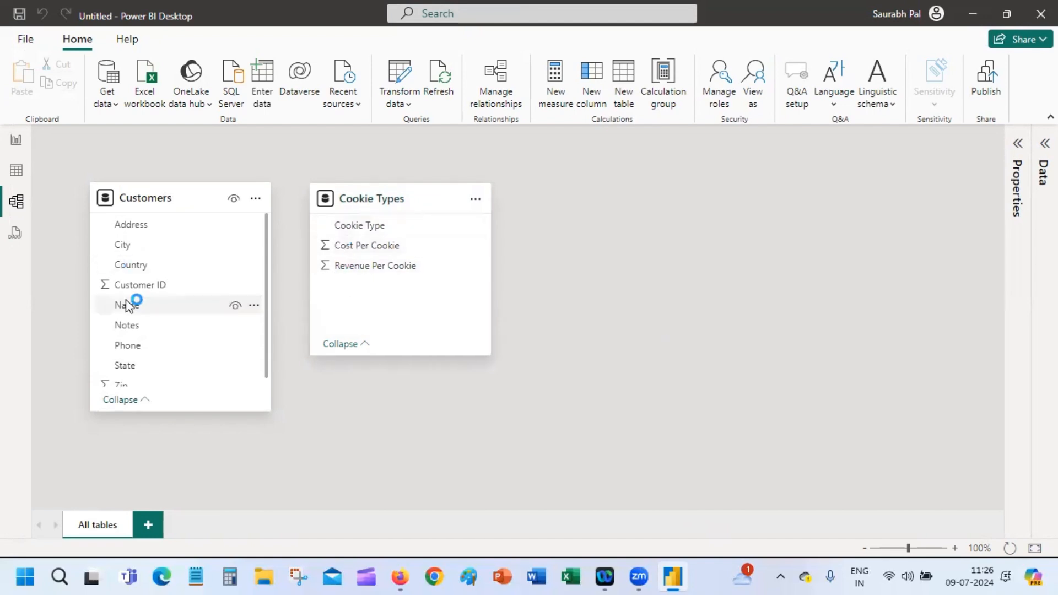
{"action": "left_click_drag", "start_coordinate": [213, 411], "coordinate": [217, 485]}
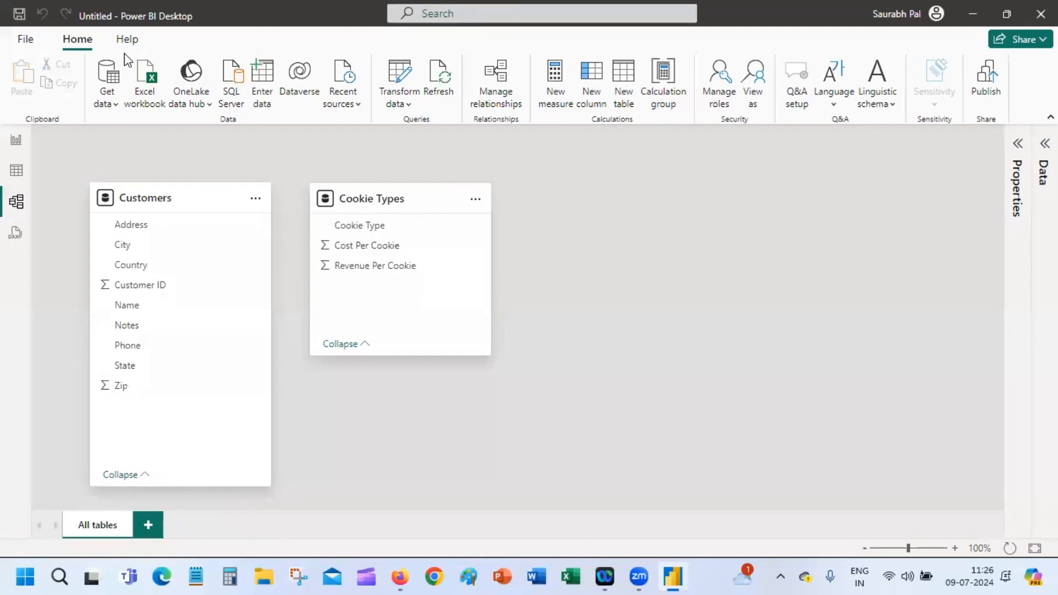
Load the Orders sheet from the Orders Excel workbook and extend the Orders card upward to line up with the other tables
{"action": "left_click", "coordinate": [146, 95]}
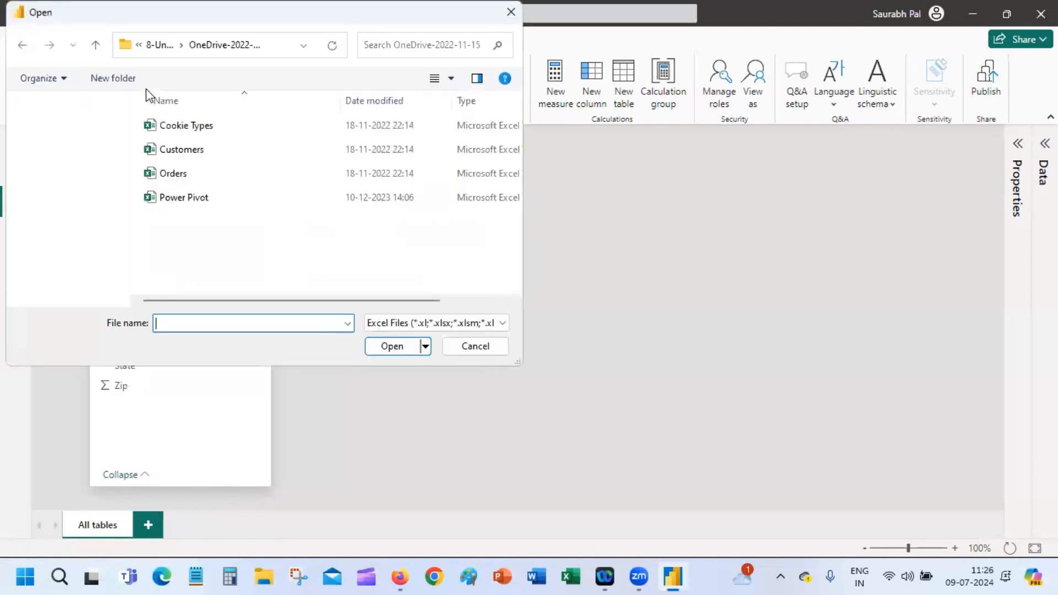
{"action": "left_click", "coordinate": [199, 181]}
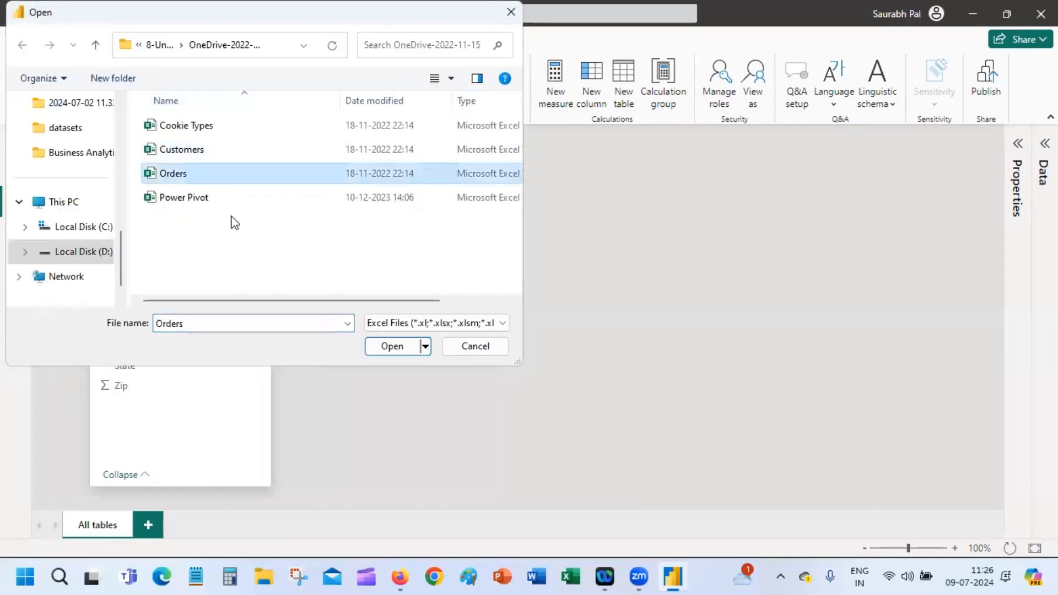
{"action": "left_click", "coordinate": [392, 347]}
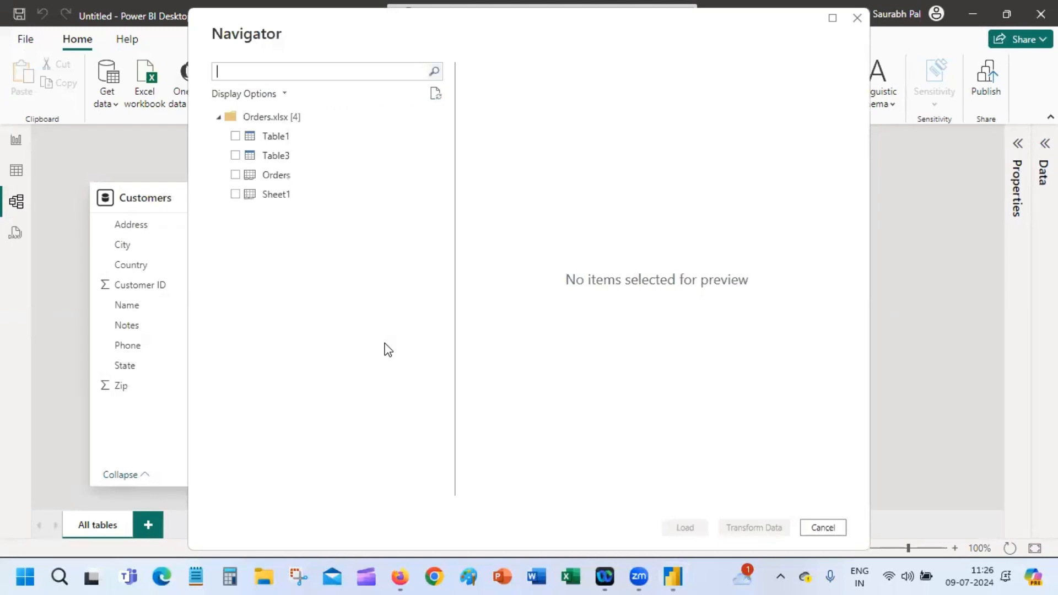
{"action": "left_click", "coordinate": [248, 176]}
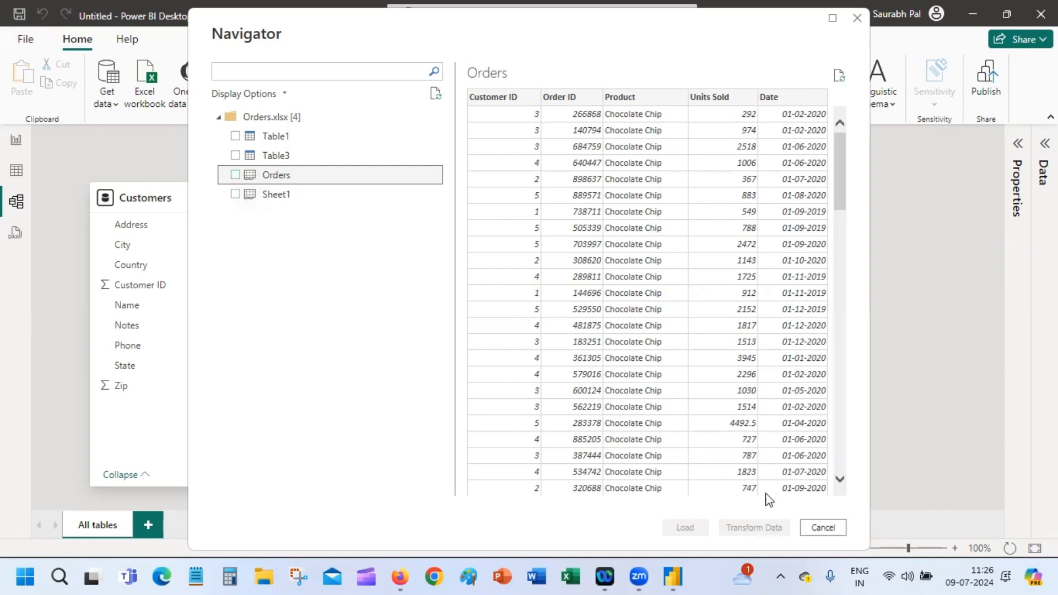
{"action": "left_click", "coordinate": [236, 174]}
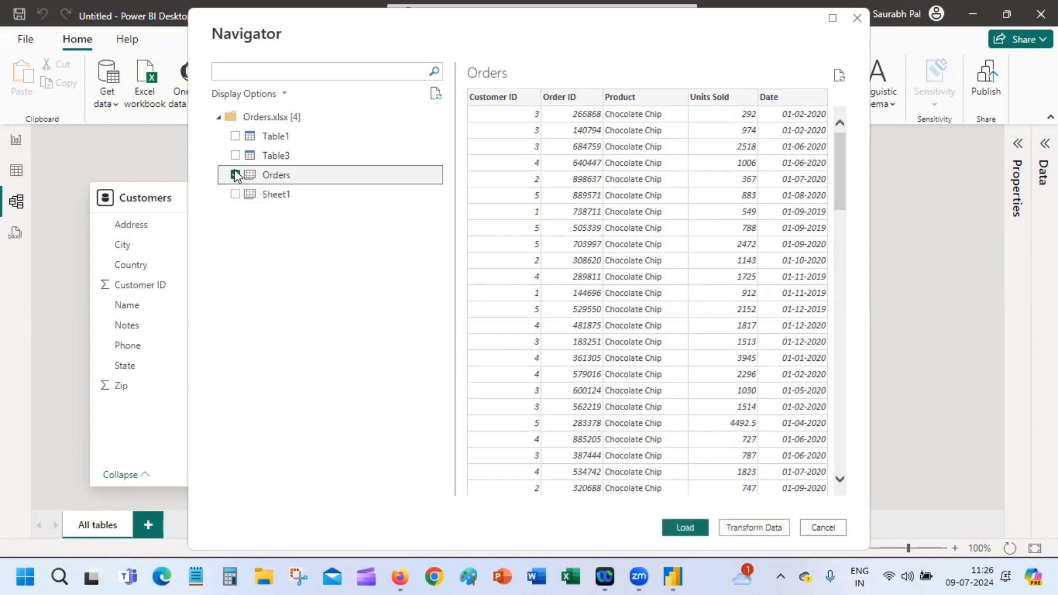
{"action": "left_click", "coordinate": [696, 527]}
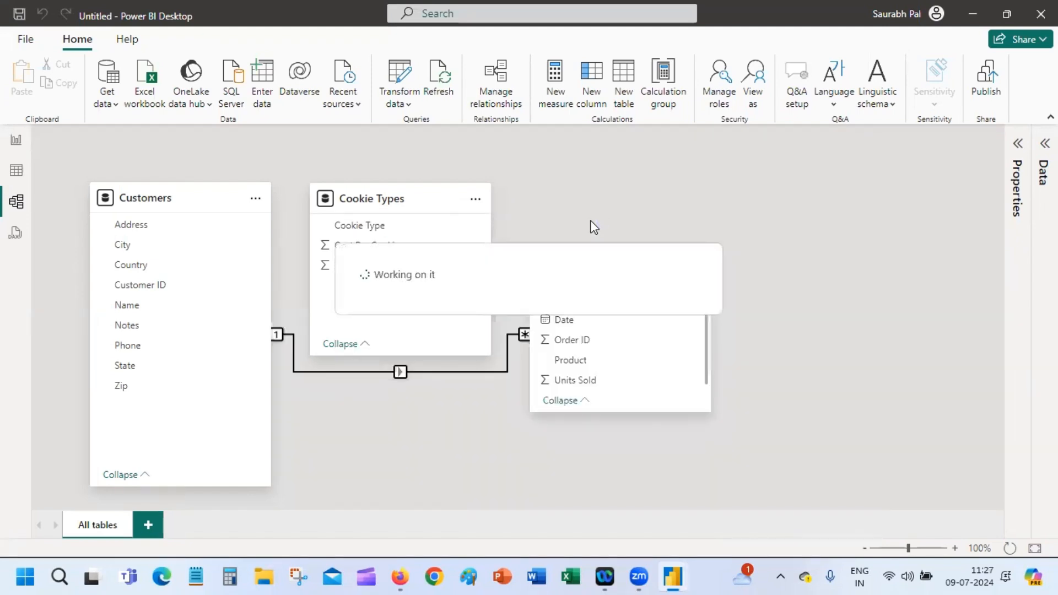
{"action": "left_click_drag", "start_coordinate": [617, 255], "coordinate": [614, 182]}
{"action": "left_click", "coordinate": [611, 213]}
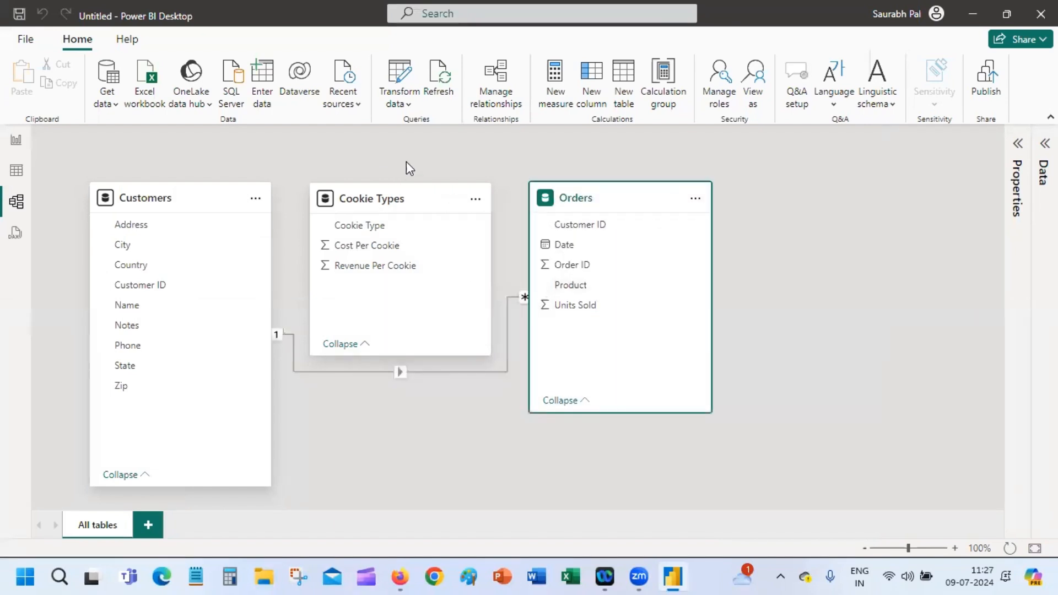
Delete the Customer ID relationship between the Customers and Orders tables
{"action": "left_click", "coordinate": [453, 372]}
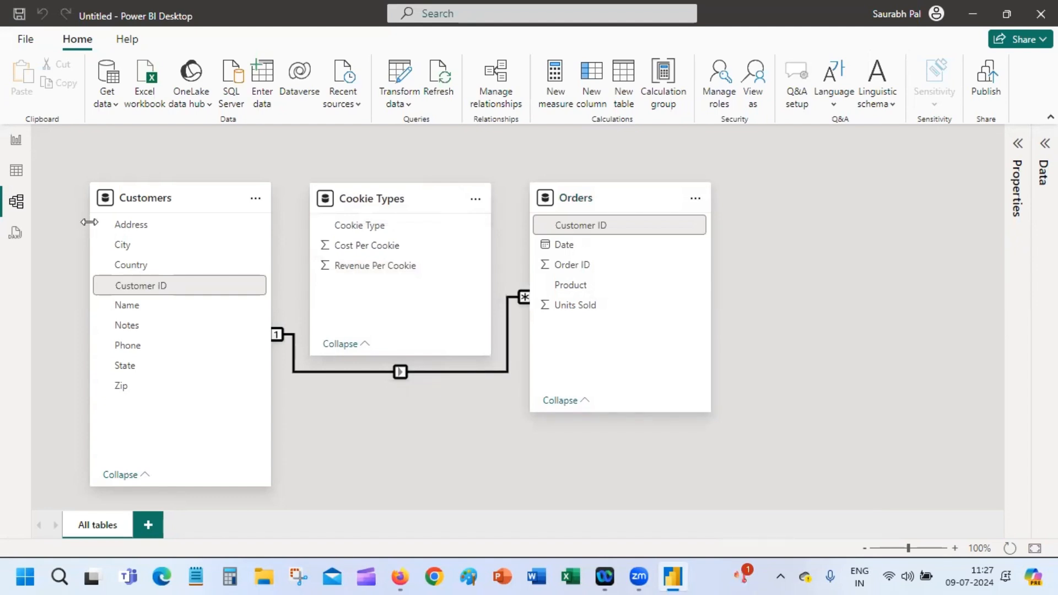
{"action": "key", "text": "Delete"}
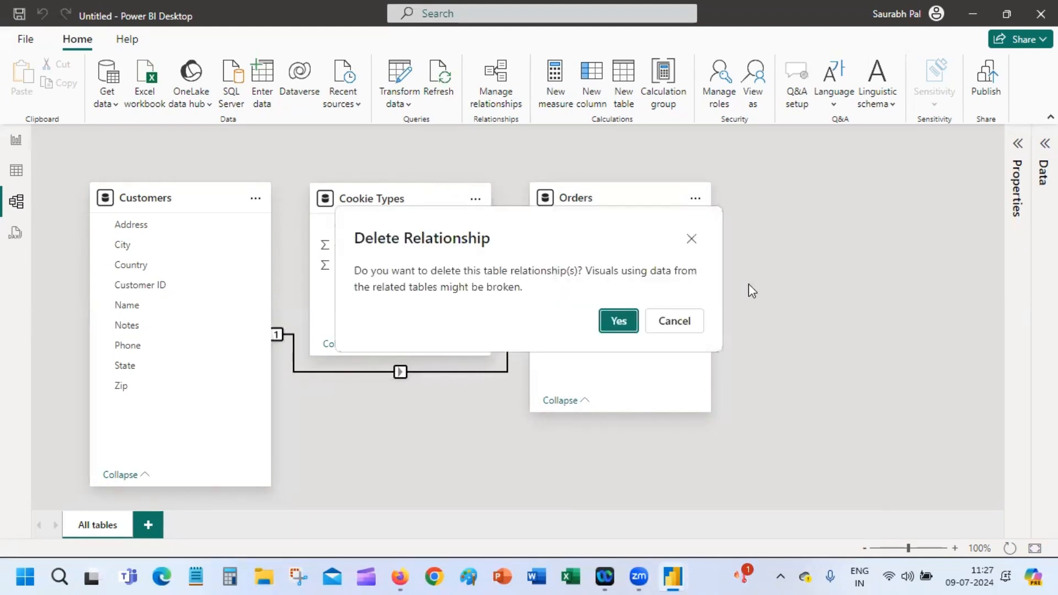
{"action": "left_click", "coordinate": [615, 328]}
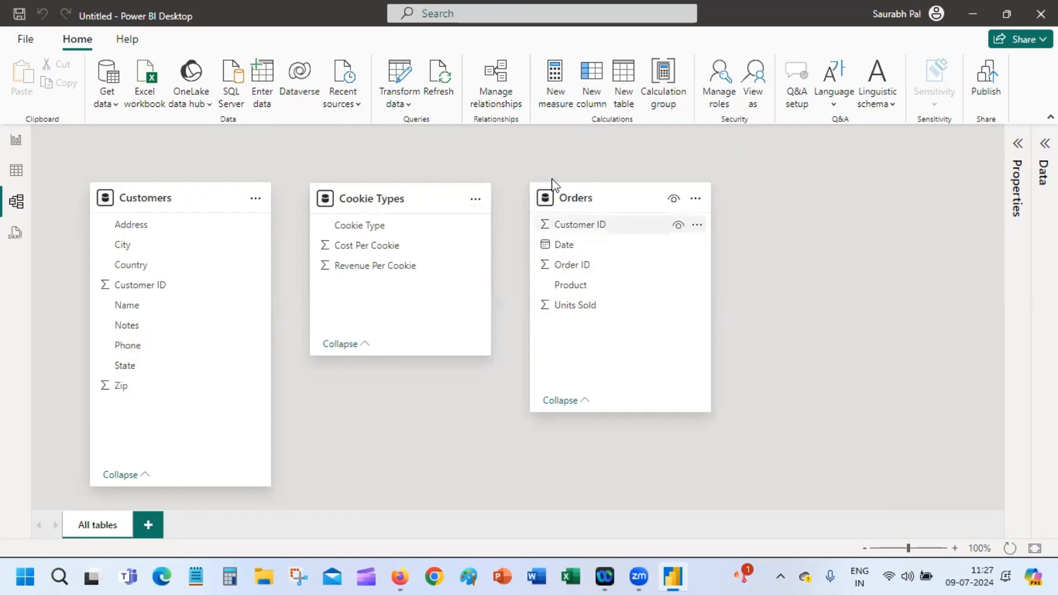
Autodetect the relationships between the model's tables through Manage relationships
{"action": "left_click", "coordinate": [504, 75]}
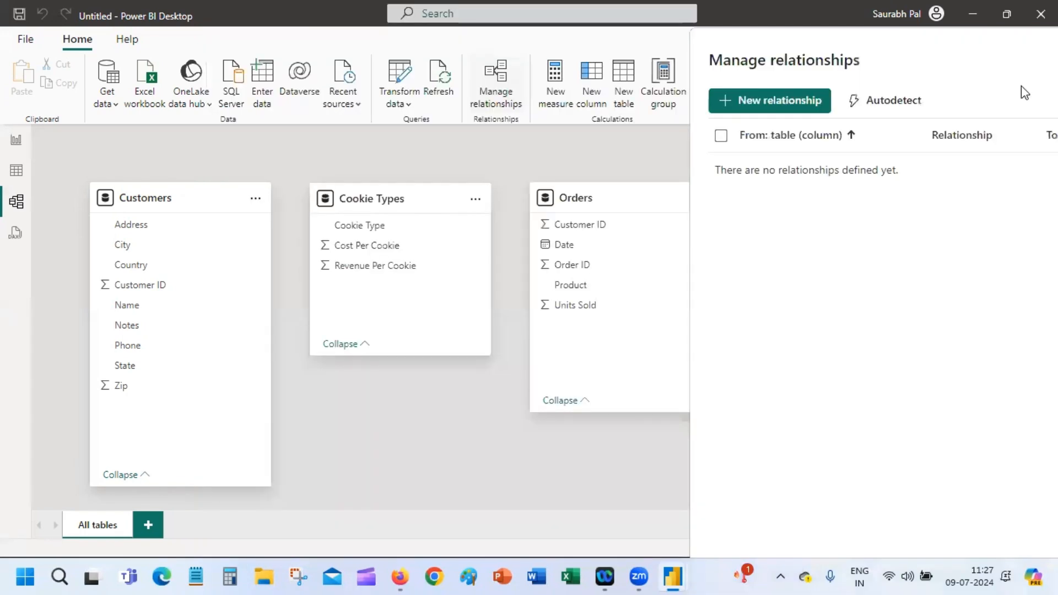
{"action": "left_click", "coordinate": [892, 107]}
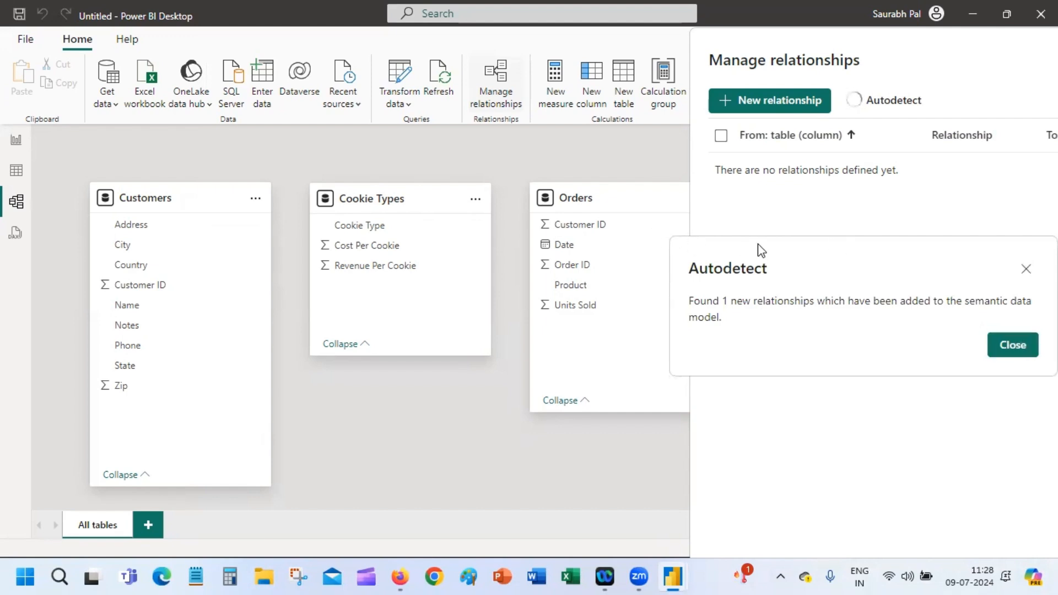
{"action": "left_click_drag", "start_coordinate": [759, 244], "coordinate": [523, 231]}
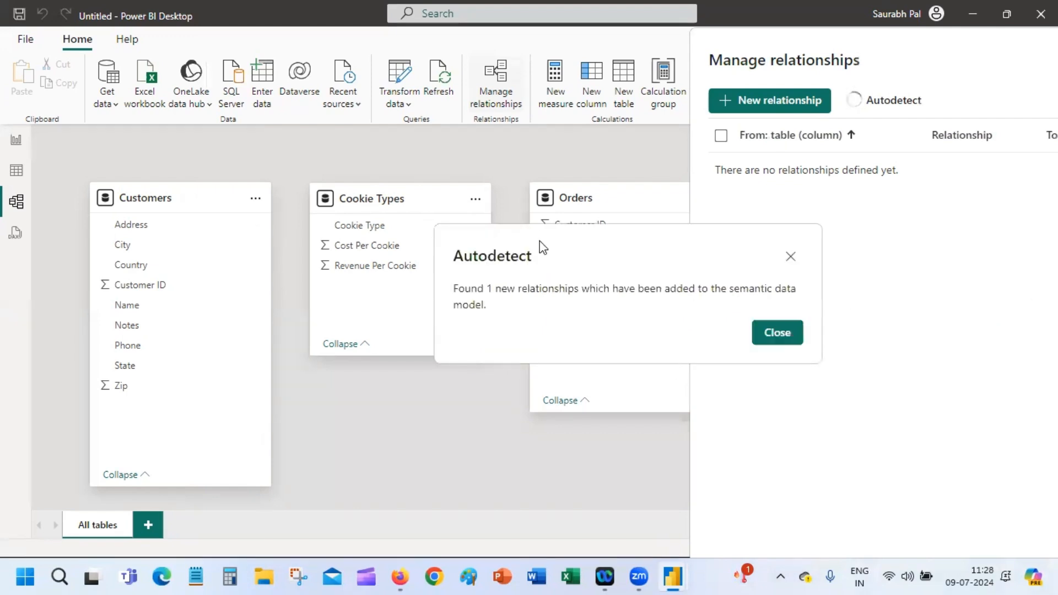
{"action": "left_click", "coordinate": [783, 336]}
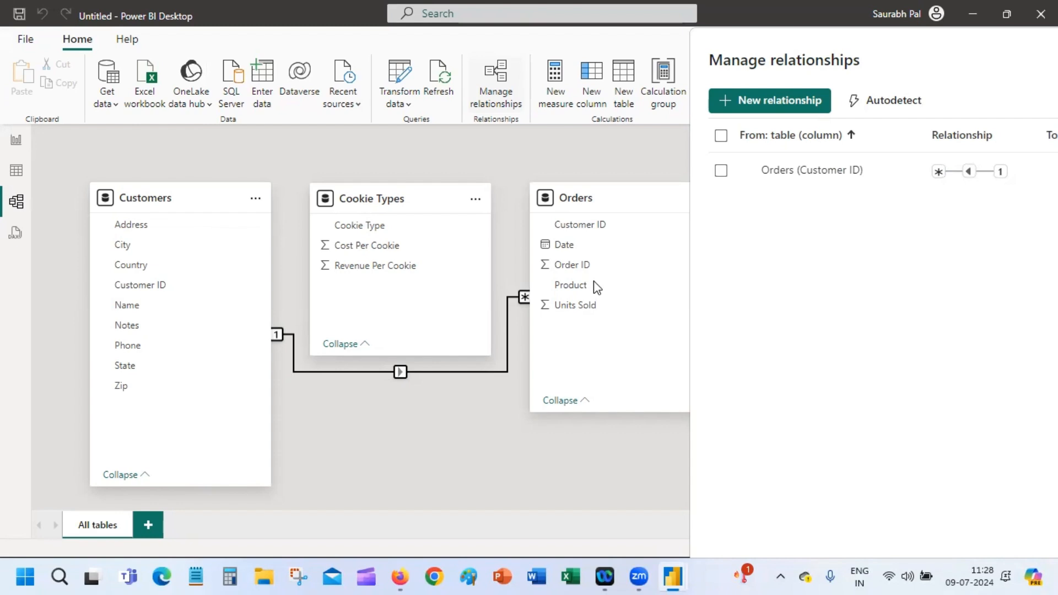
Create an active one-to-many relationship from Cookie Type in Cookie Types to Product in Orders, and close the relationship manager
{"action": "left_click", "coordinate": [760, 101]}
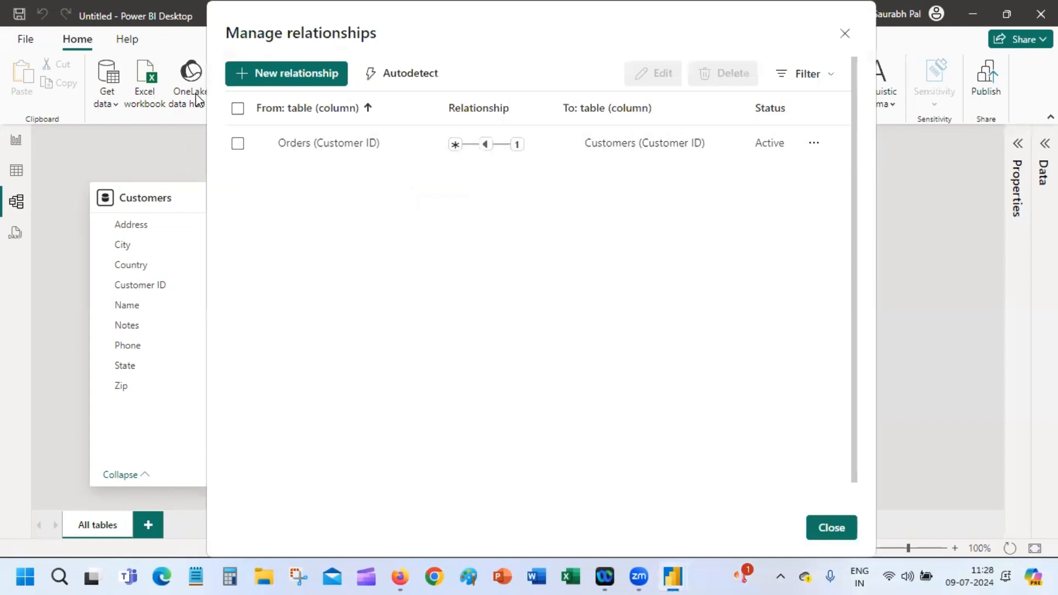
{"action": "left_click", "coordinate": [306, 73]}
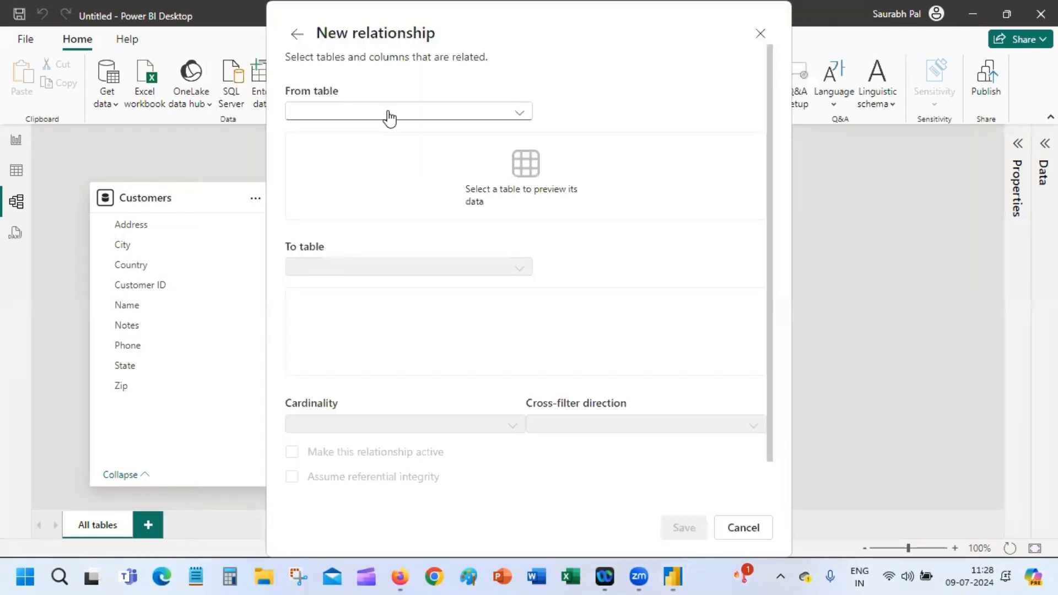
{"action": "left_click", "coordinate": [404, 114]}
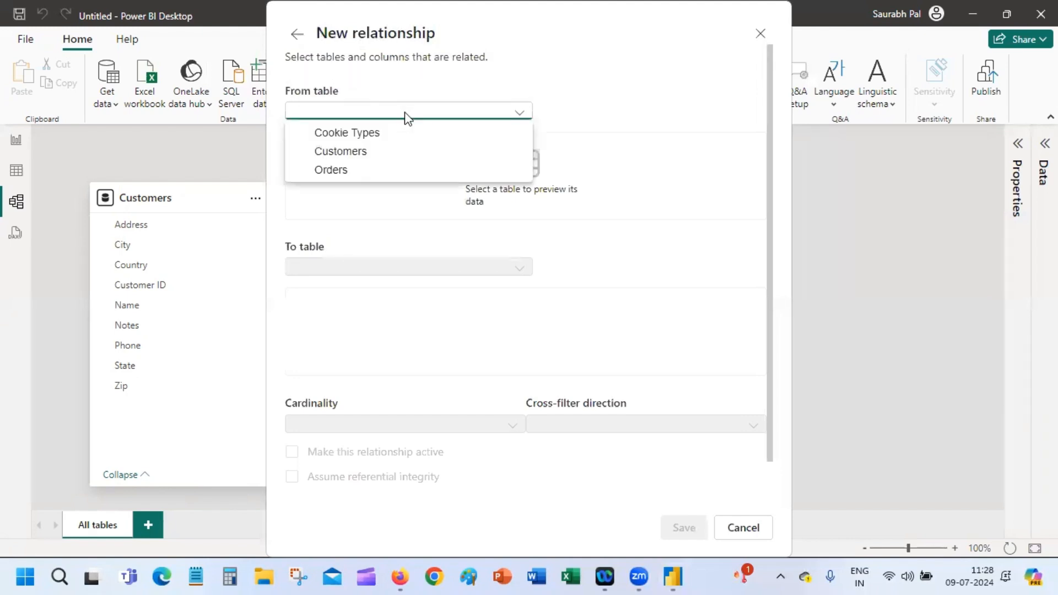
{"action": "left_click", "coordinate": [404, 135]}
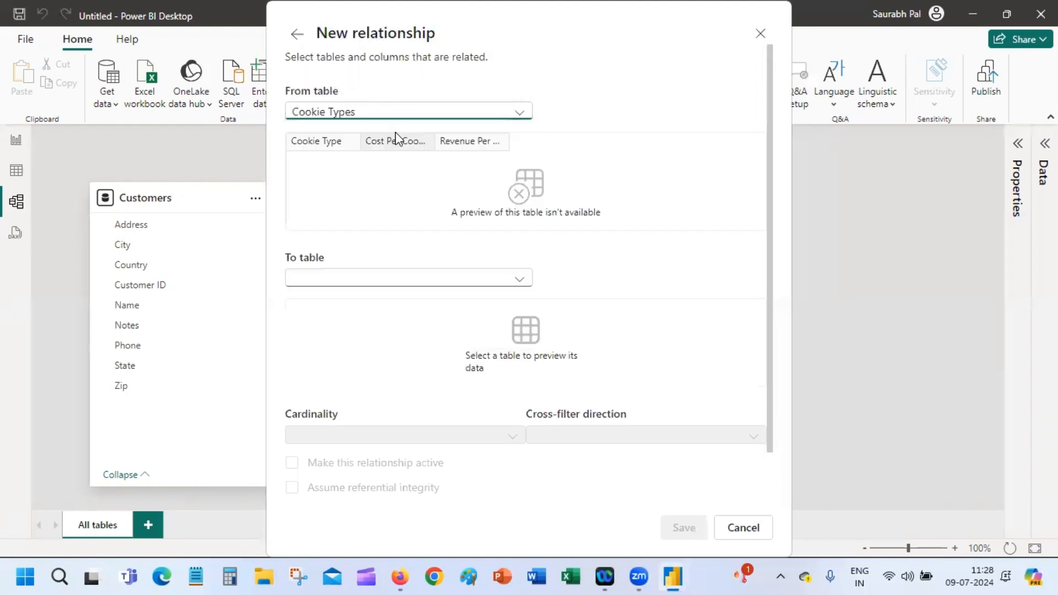
{"action": "left_click", "coordinate": [429, 272]}
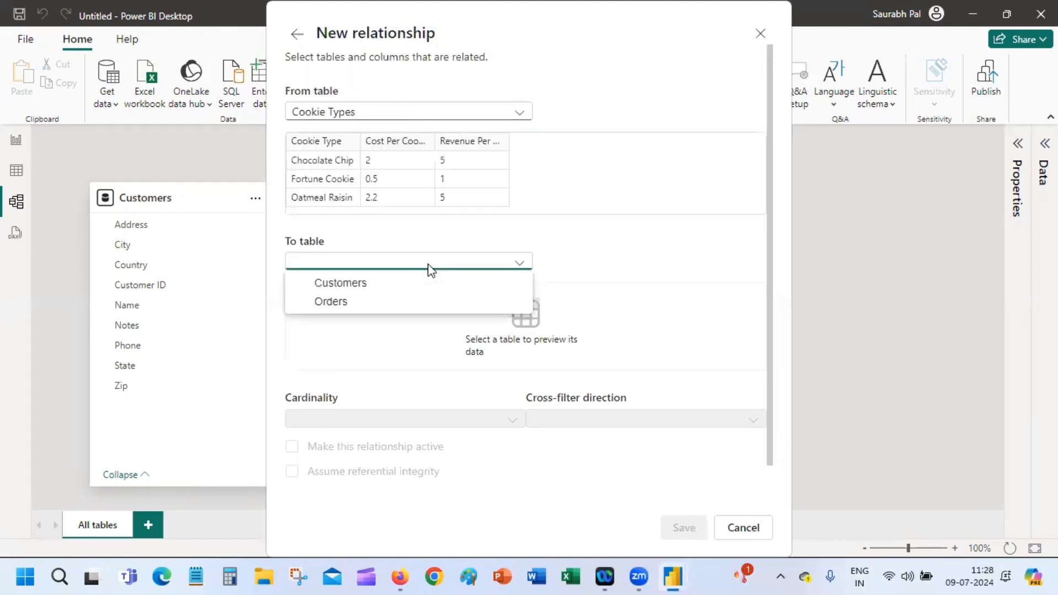
{"action": "left_click", "coordinate": [417, 306]}
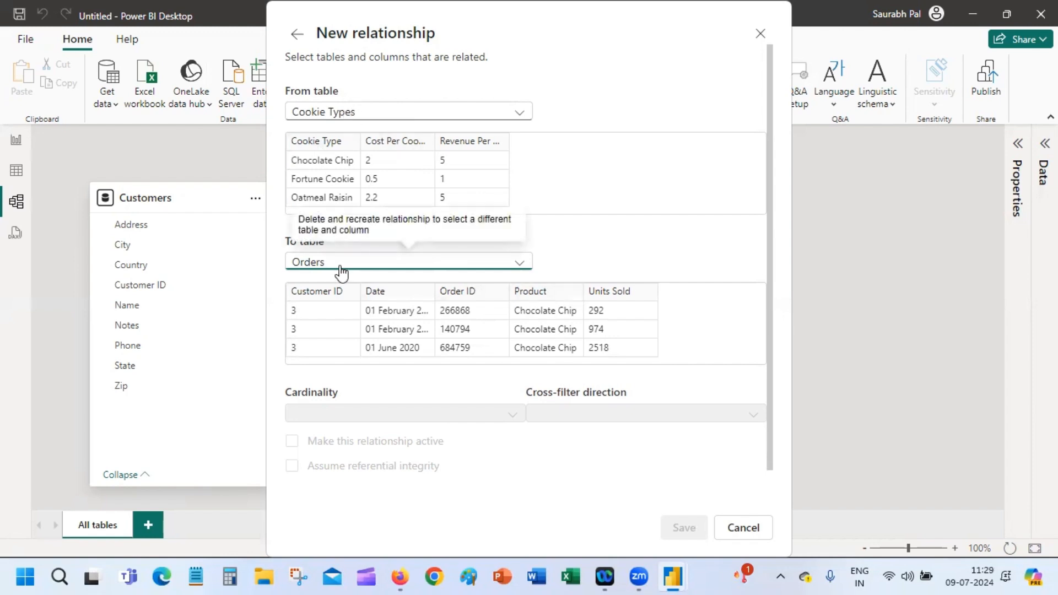
{"action": "left_click", "coordinate": [330, 141]}
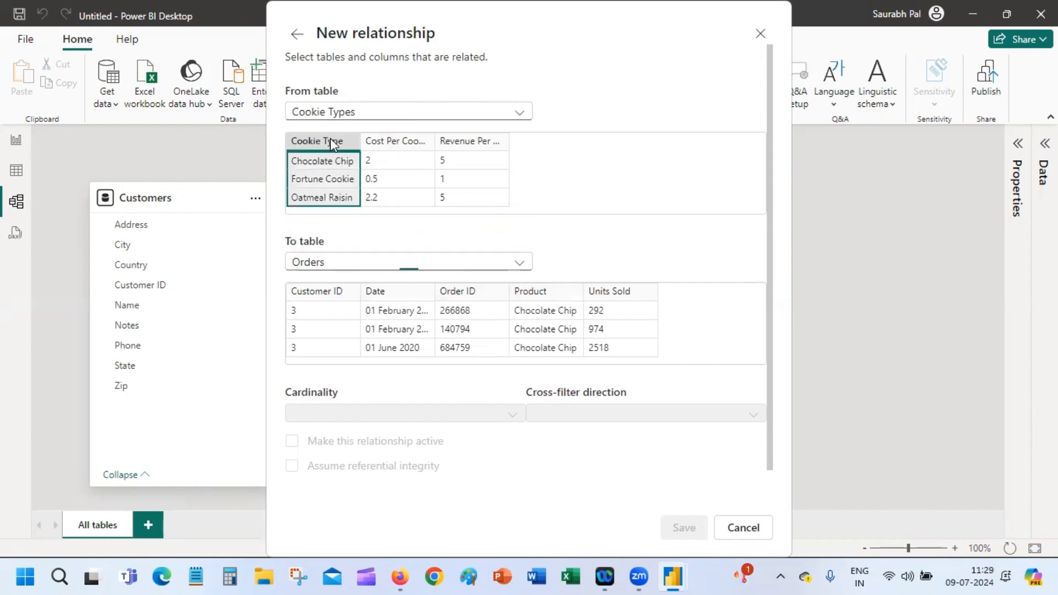
{"action": "left_click", "coordinate": [542, 293]}
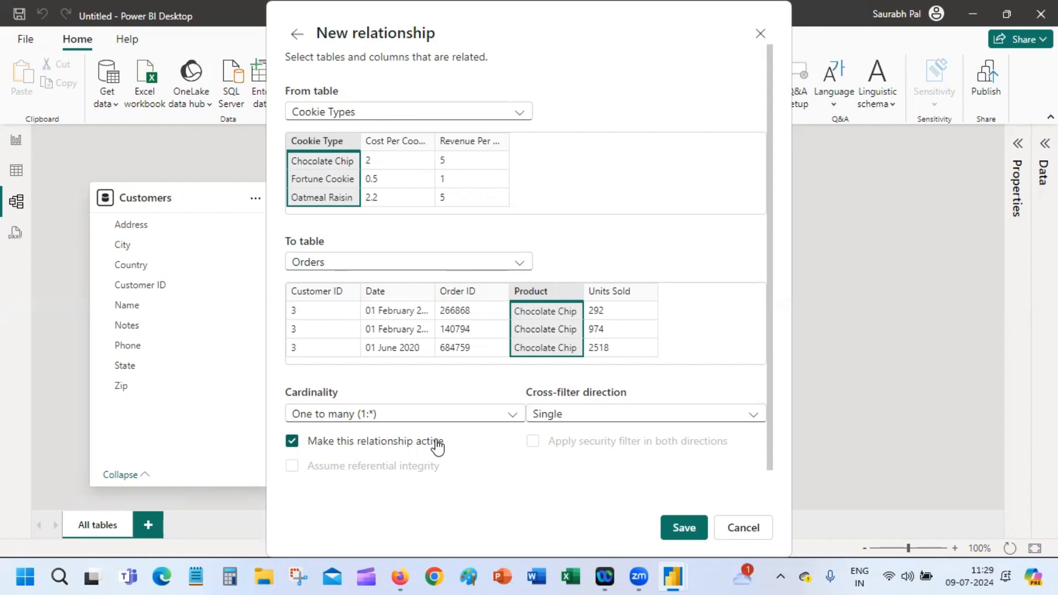
{"action": "left_click", "coordinate": [686, 529]}
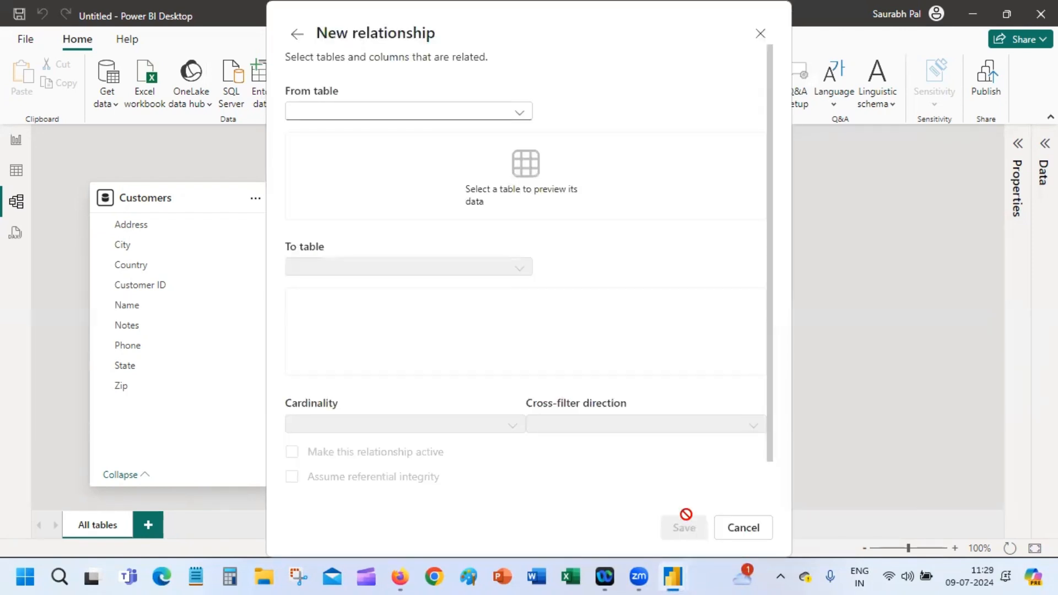
{"action": "left_click", "coordinate": [743, 528]}
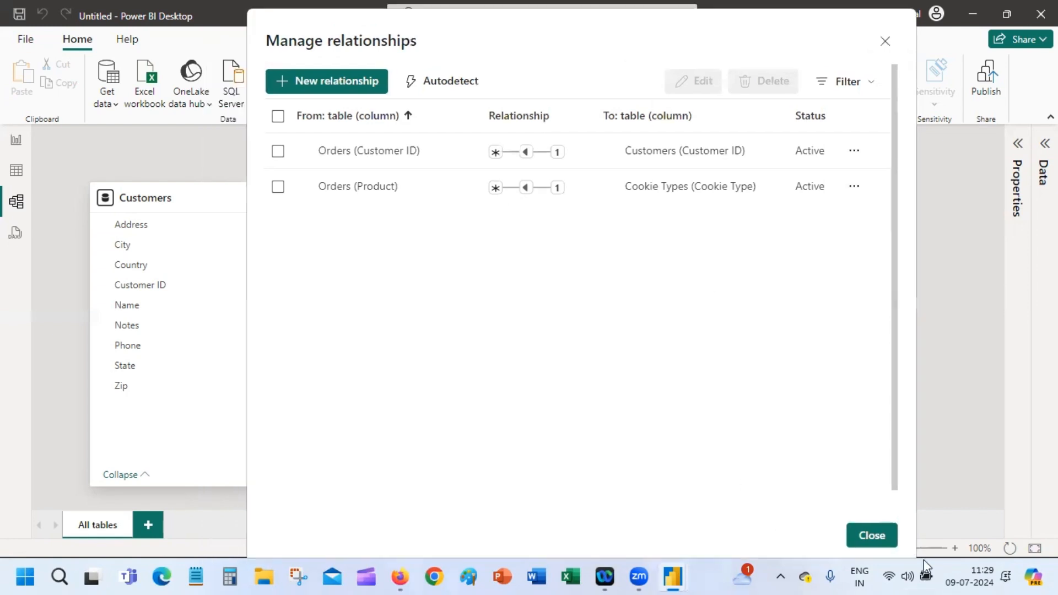
{"action": "left_click", "coordinate": [853, 530]}
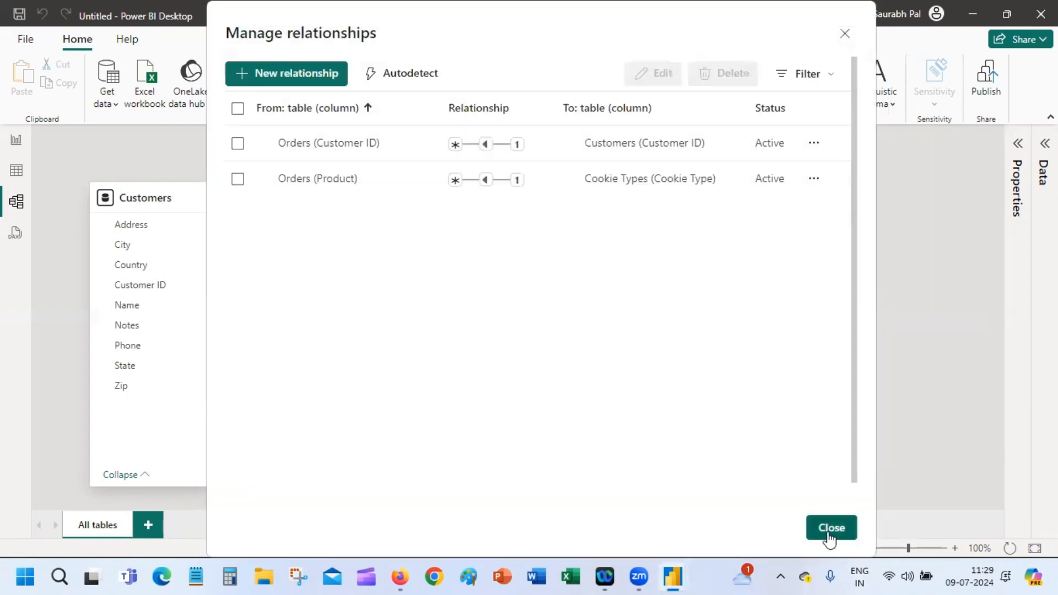
Move the Orders card down clear of the other tables and review the settings of the Customers–Orders relationship without changing them
{"action": "left_click", "coordinate": [828, 532]}
{"action": "left_click_drag", "start_coordinate": [629, 200], "coordinate": [709, 307]}
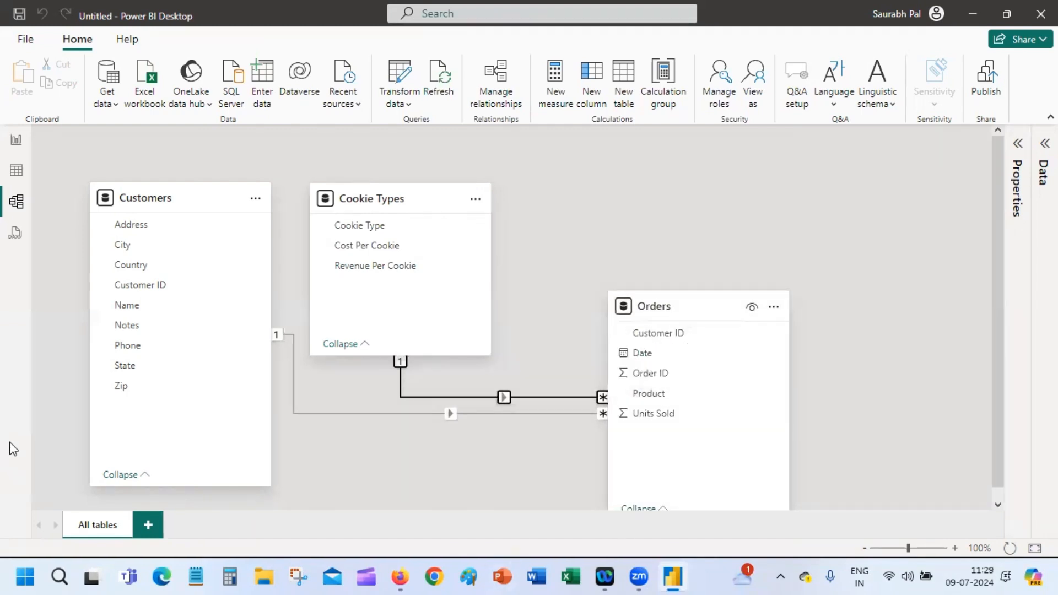
{"action": "left_click", "coordinate": [399, 365]}
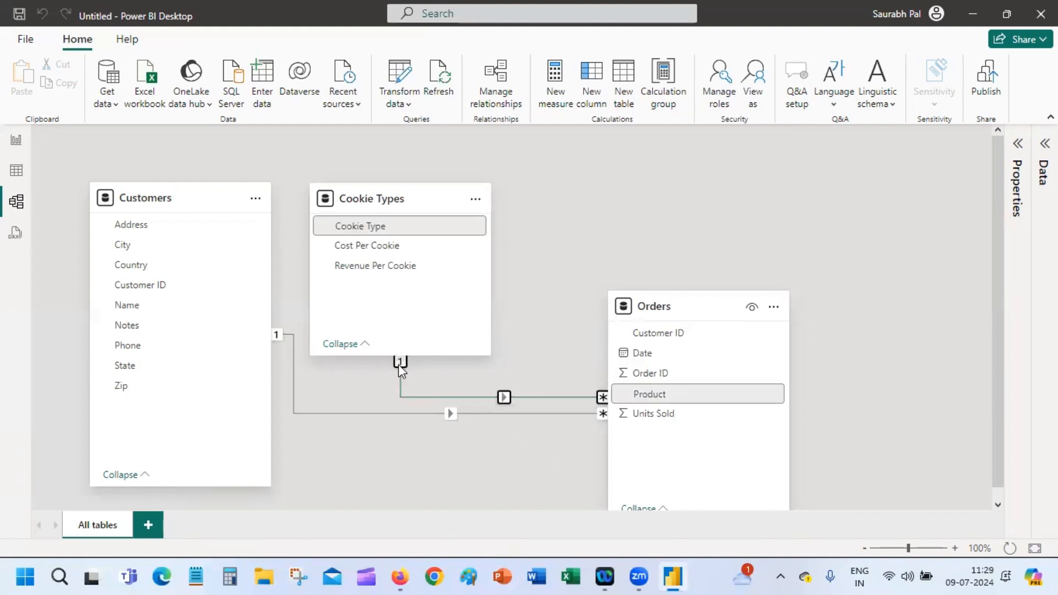
{"action": "double_click", "coordinate": [280, 333]}
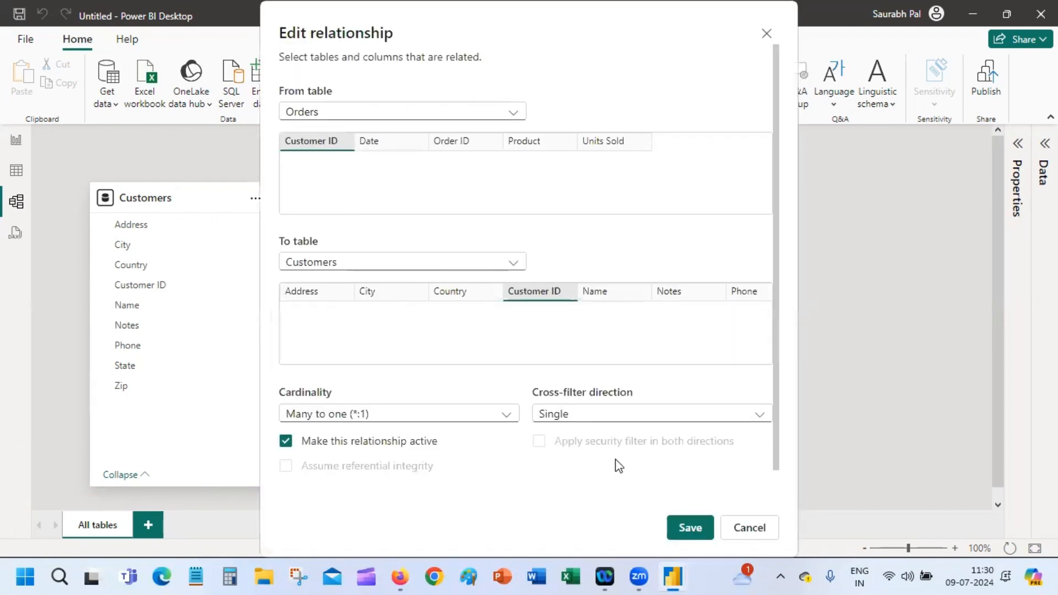
{"action": "left_click", "coordinate": [748, 529]}
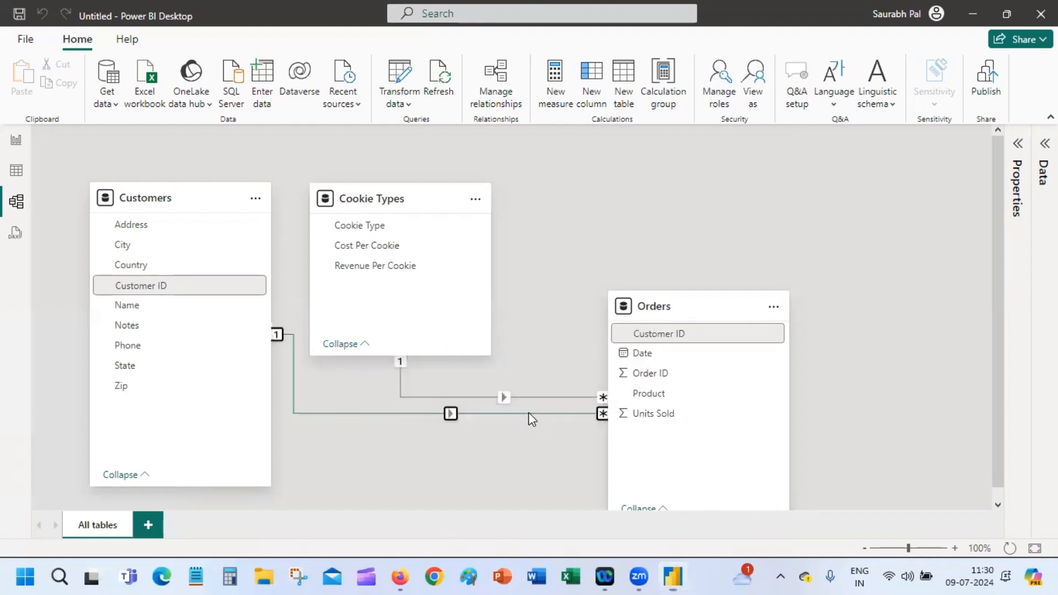
Delete both the Customers–Orders relationship and the Cookie Types–Orders relationship
{"action": "key", "text": "Delete"}
{"action": "left_click", "coordinate": [601, 330]}
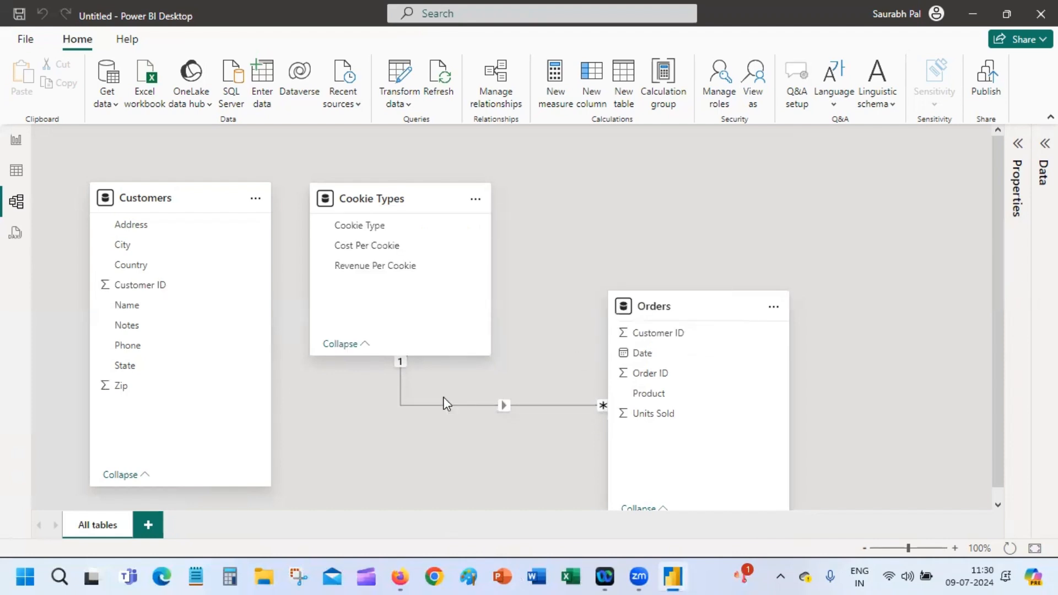
{"action": "left_click", "coordinate": [455, 404]}
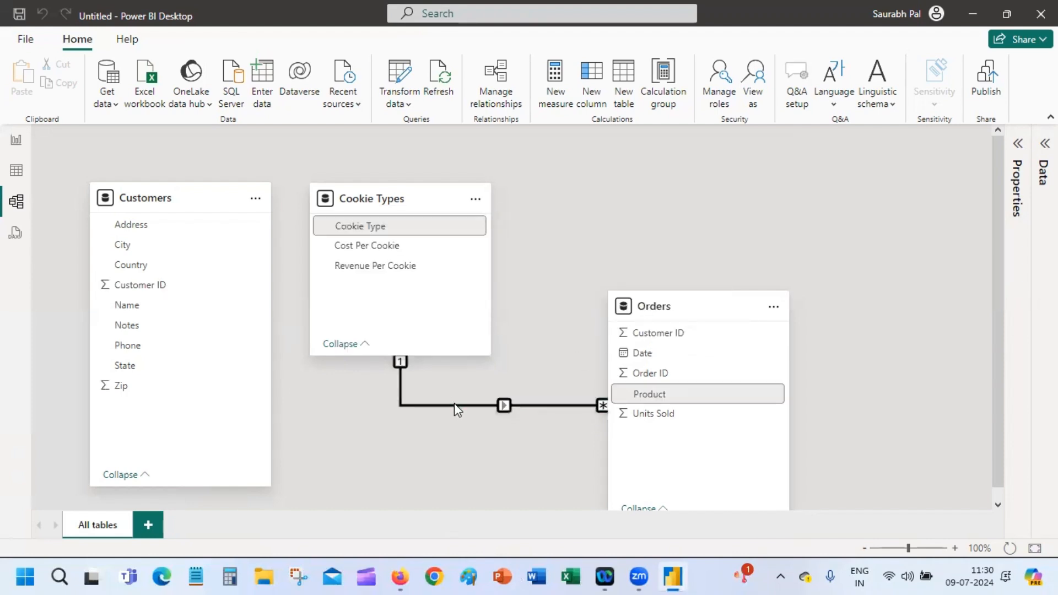
{"action": "key", "text": "Delete"}
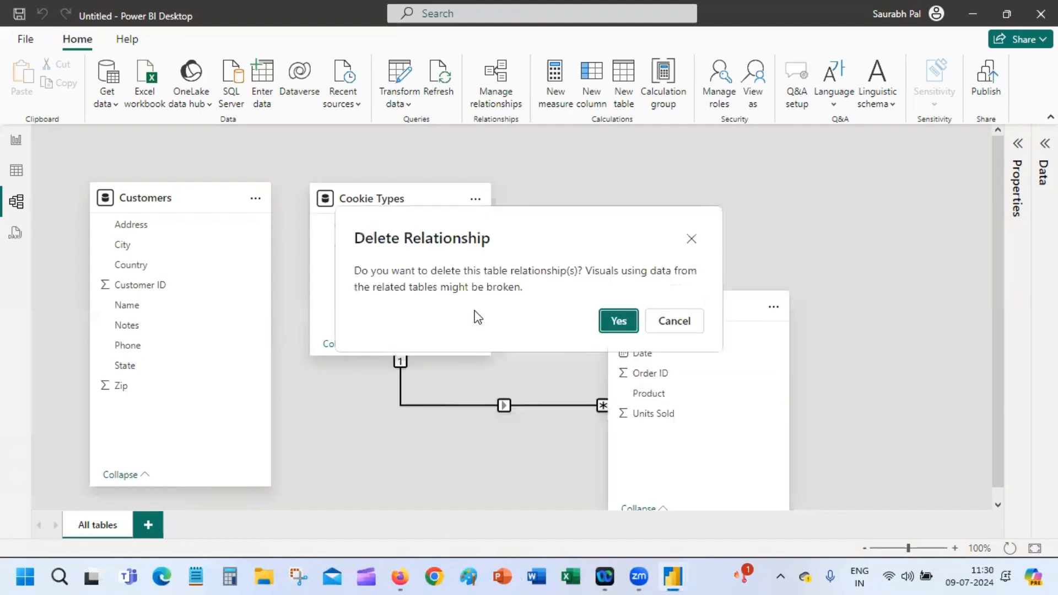
{"action": "left_click", "coordinate": [612, 319]}
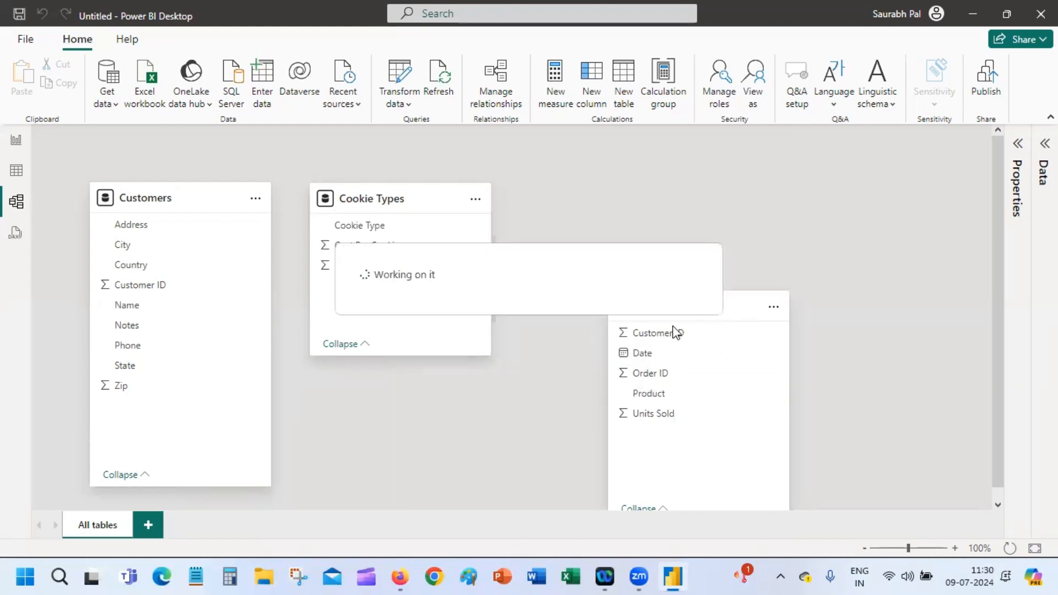
Move the Orders card up level with the other tables and shift the Cookie Types card slightly toward it
{"action": "left_click_drag", "start_coordinate": [691, 304], "coordinate": [646, 193]}
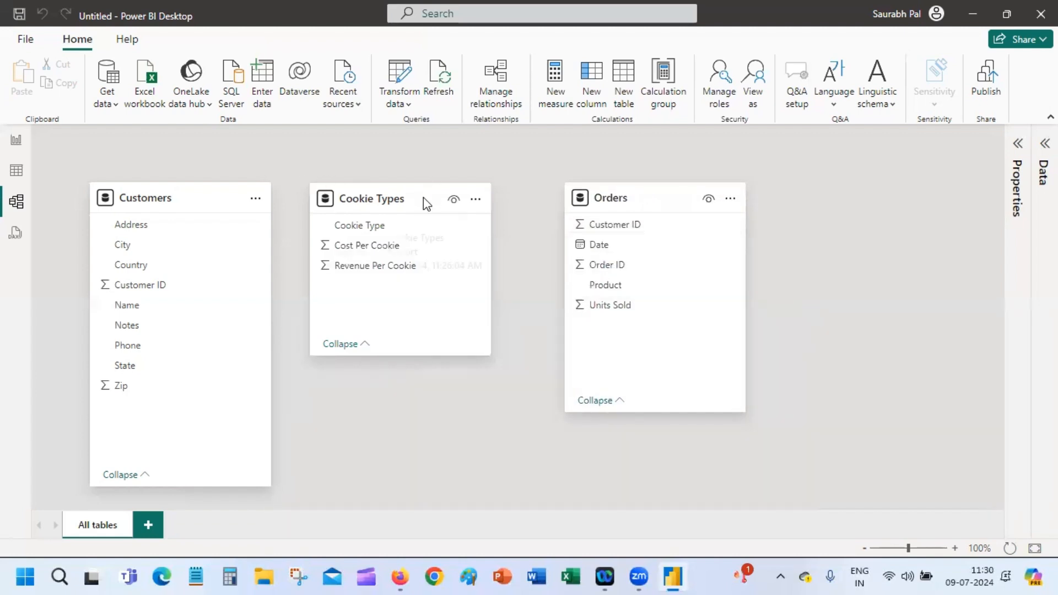
{"action": "left_click_drag", "start_coordinate": [425, 198], "coordinate": [438, 199]}
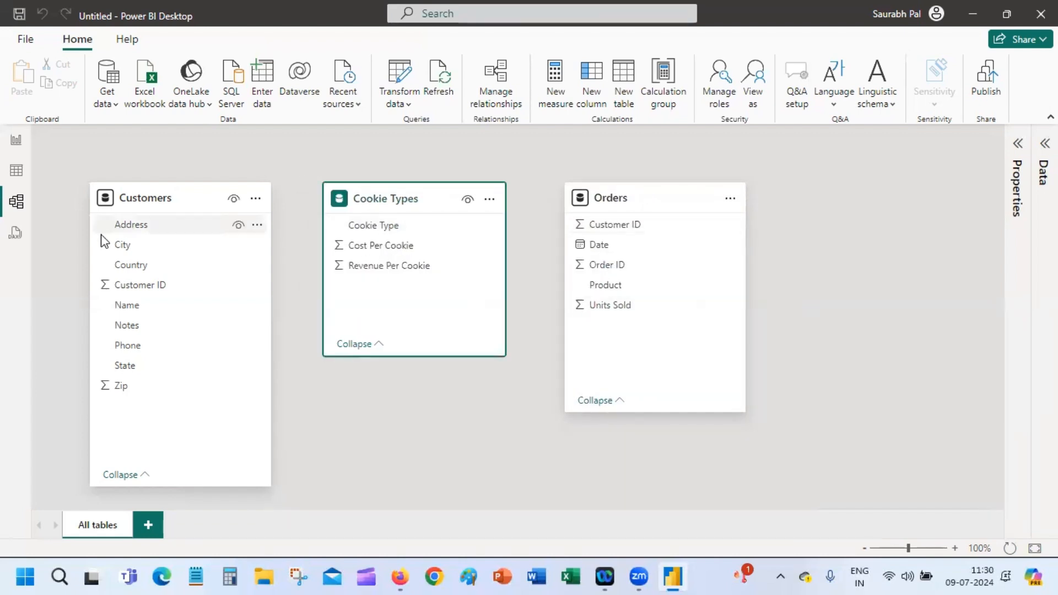
Create a one-to-many relationship from Customer ID in Customers to Customer ID in Orders
{"action": "left_click", "coordinate": [142, 293]}
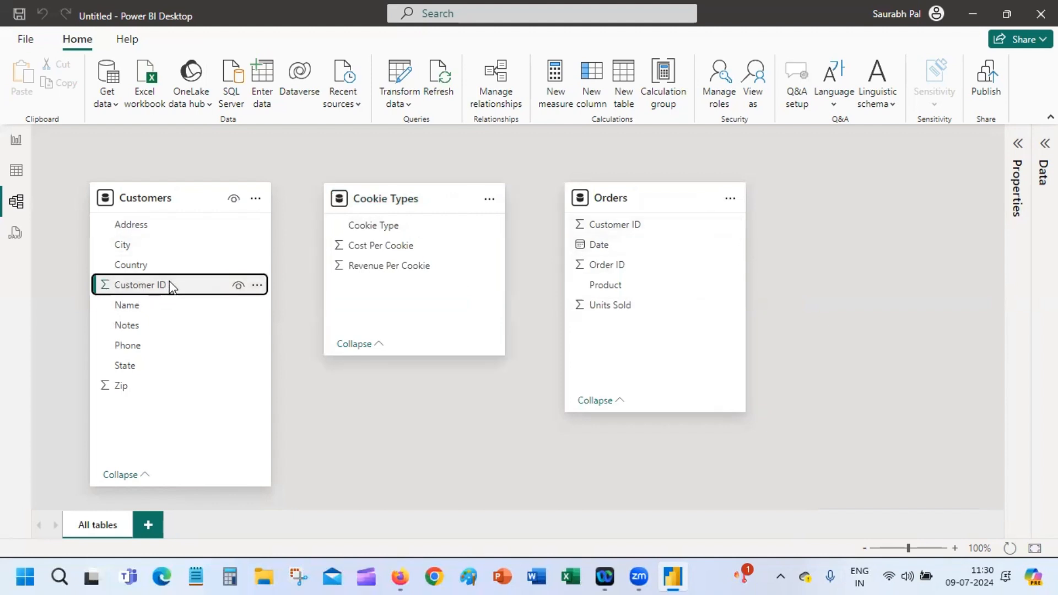
{"action": "left_click_drag", "start_coordinate": [170, 285], "coordinate": [673, 230]}
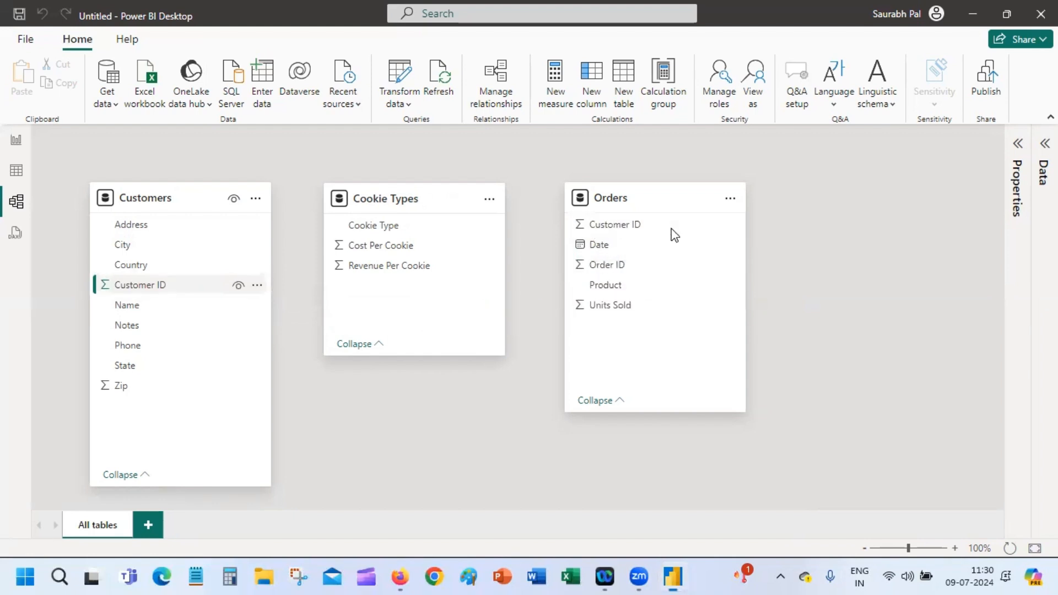
{"action": "left_click", "coordinate": [689, 529]}
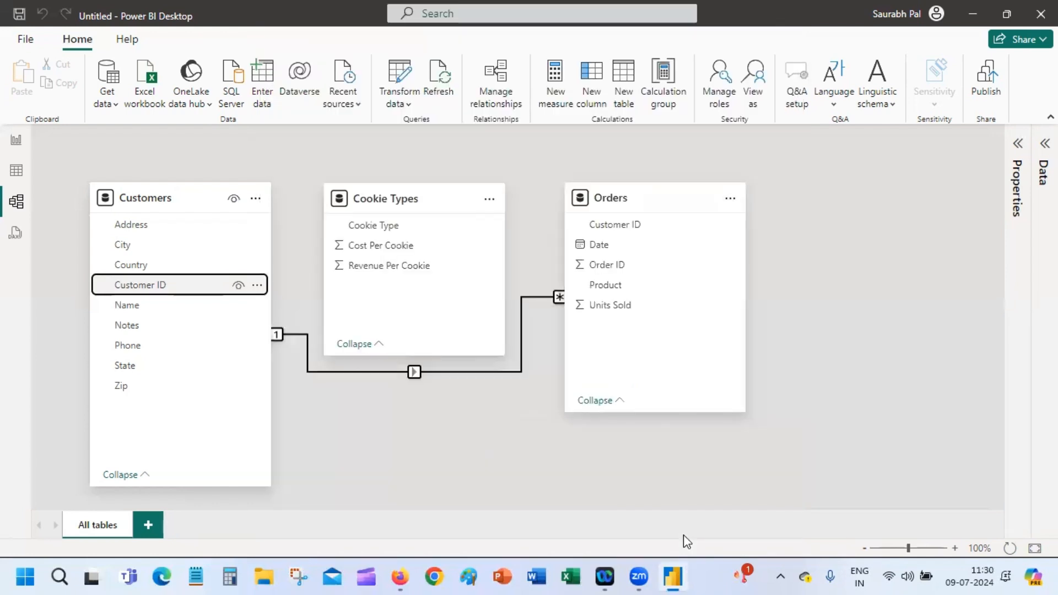
Create an active one-to-many relationship with single cross-filter direction from Cookie Type in Cookie Types to Product in Orders
{"action": "left_click", "coordinate": [411, 231]}
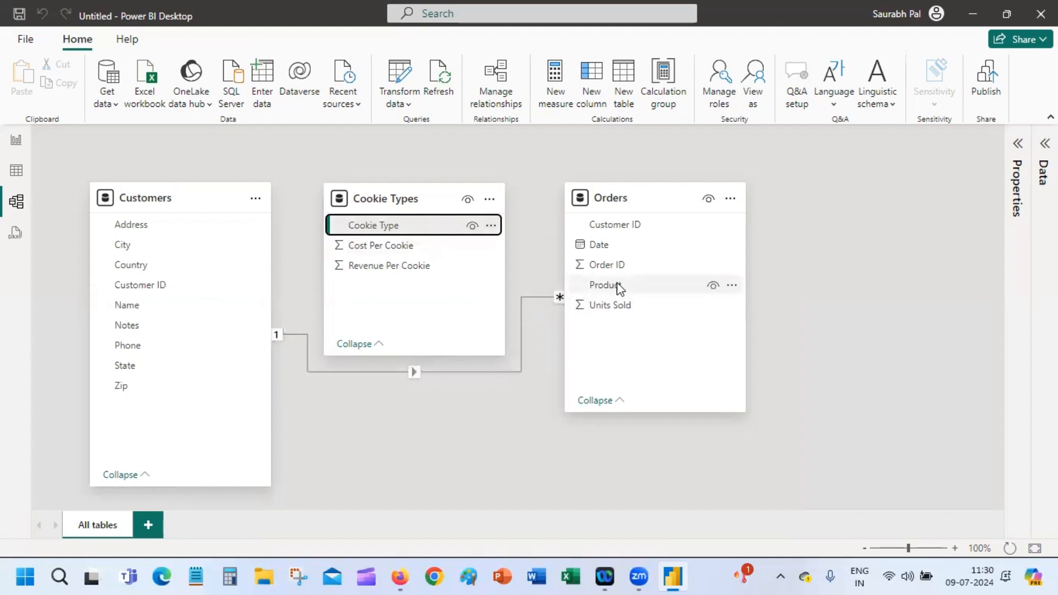
{"action": "left_click_drag", "start_coordinate": [447, 226], "coordinate": [622, 289]}
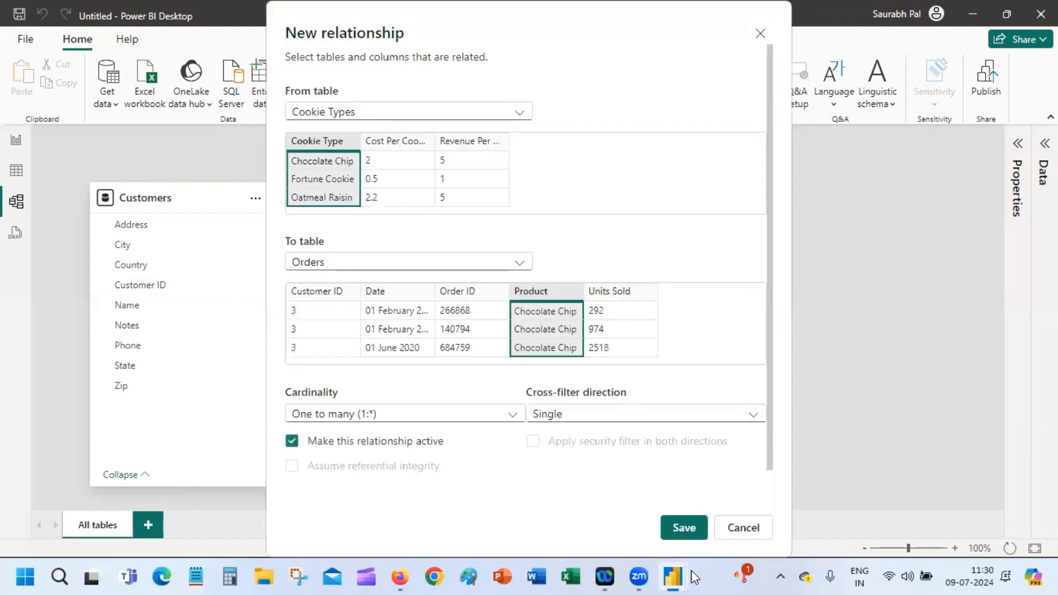
{"action": "left_click", "coordinate": [687, 529]}
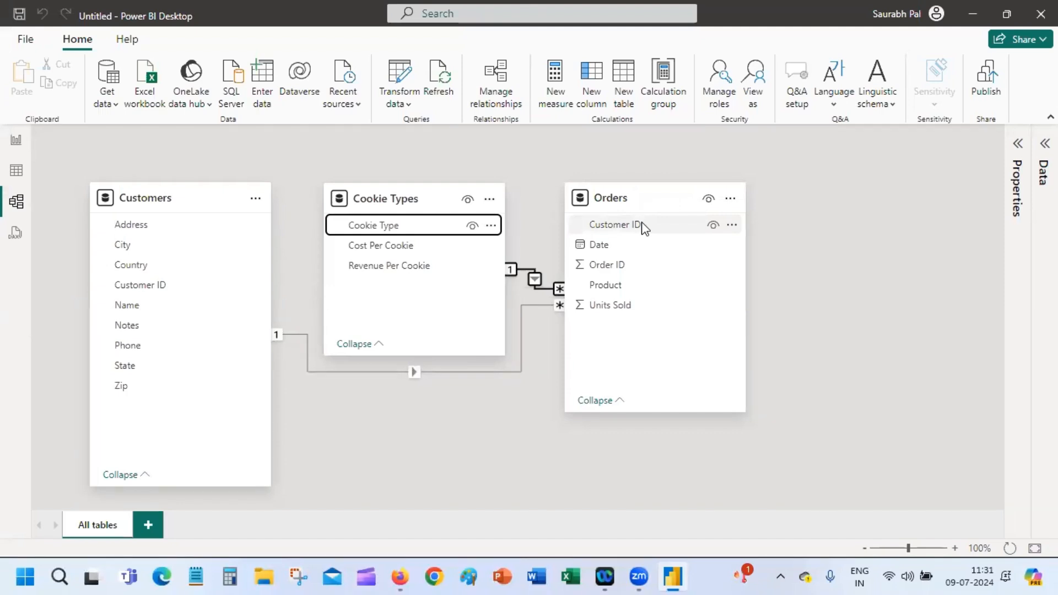
Delete the Customer ID relationship between the Customers and Orders tables
{"action": "left_click", "coordinate": [534, 306]}
{"action": "right_click", "coordinate": [533, 306]}
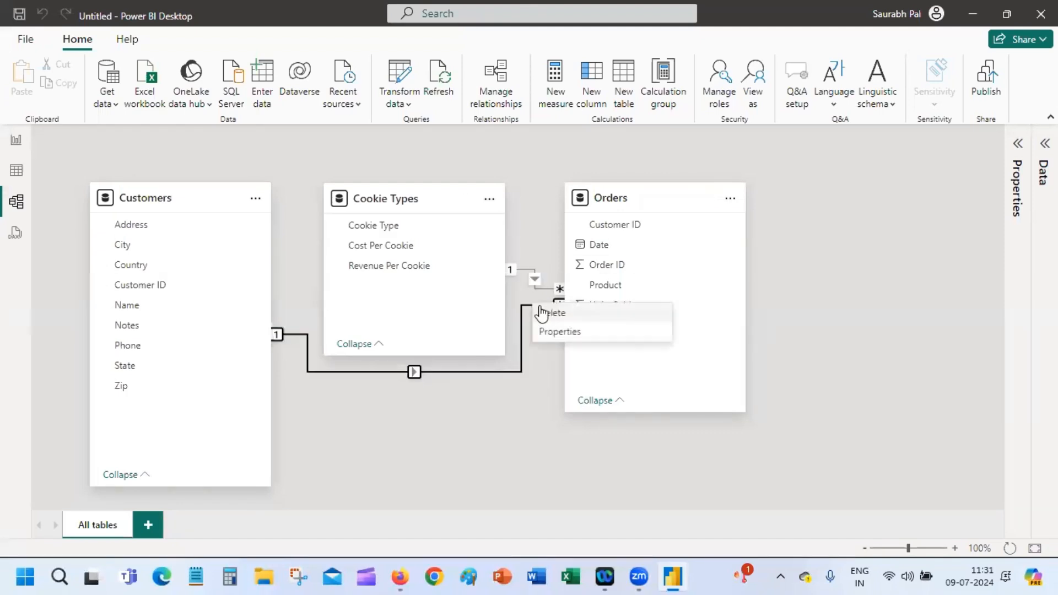
{"action": "left_click", "coordinate": [546, 307]}
{"action": "left_click", "coordinate": [618, 322]}
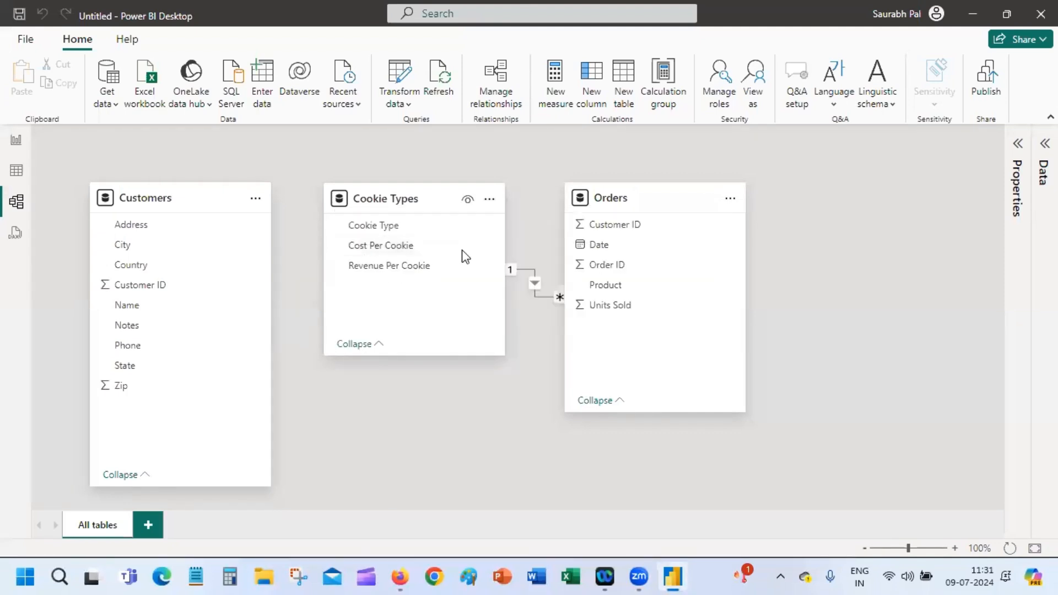
Create an active one-to-one relationship with cross-filtering in both directions from Customer ID in Customers to Order ID in Orders
{"action": "left_click", "coordinate": [189, 284]}
{"action": "left_click_drag", "start_coordinate": [189, 283], "coordinate": [654, 270]}
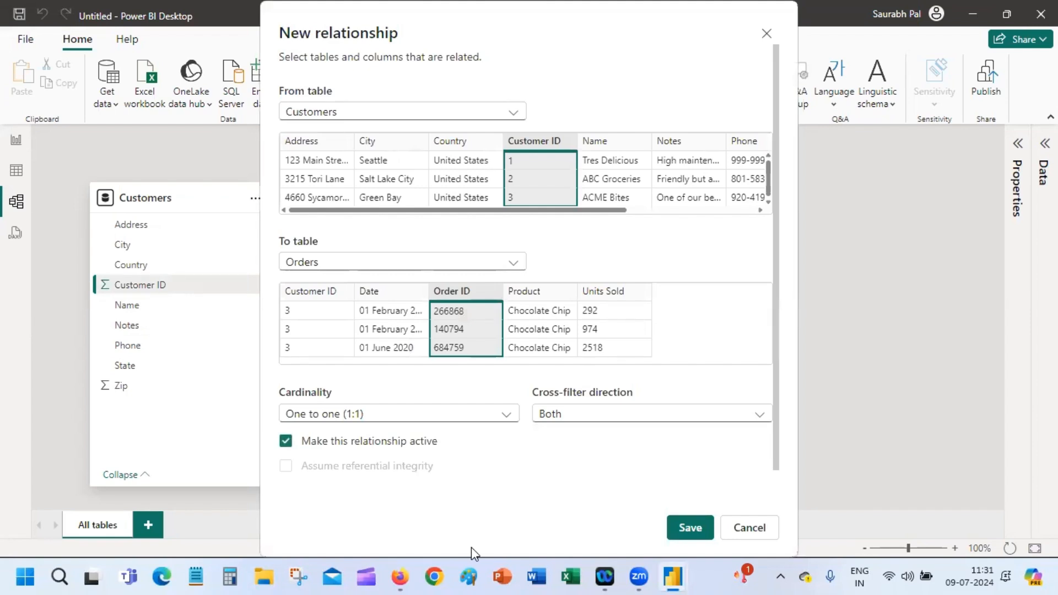
{"action": "left_click", "coordinate": [691, 525]}
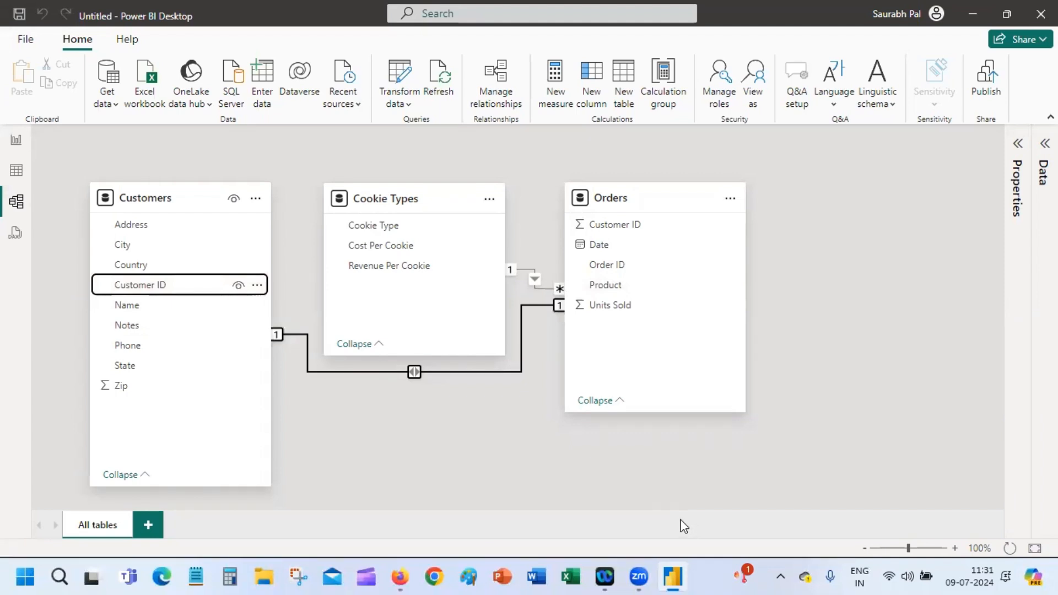
Examine the matched columns and settings of the Customer ID to Order ID relationship without changing them
{"action": "left_click", "coordinate": [361, 372]}
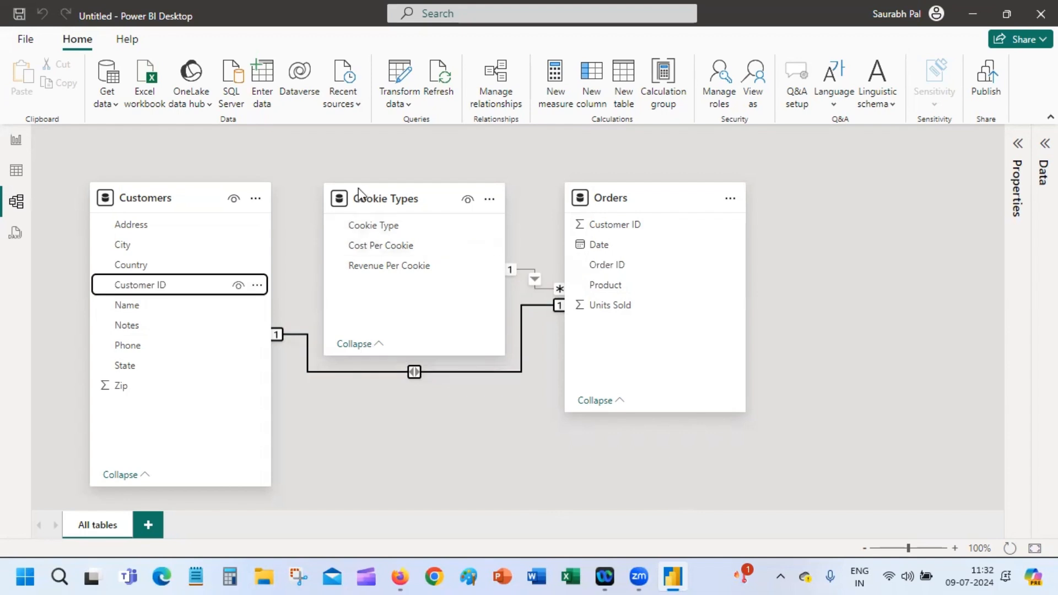
{"action": "double_click", "coordinate": [434, 372]}
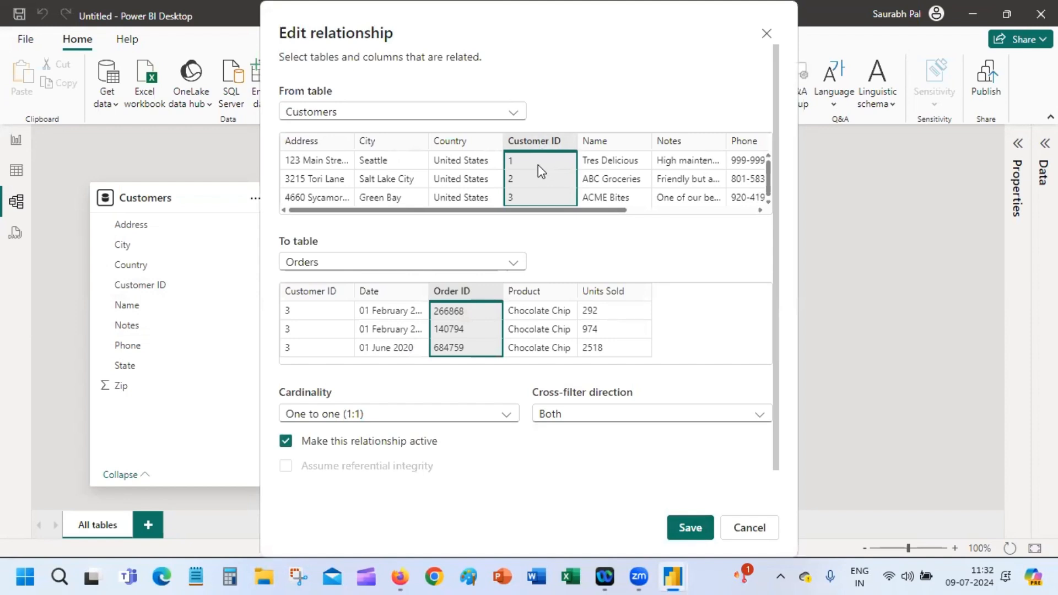
{"action": "left_click_drag", "start_coordinate": [768, 168], "coordinate": [767, 202]}
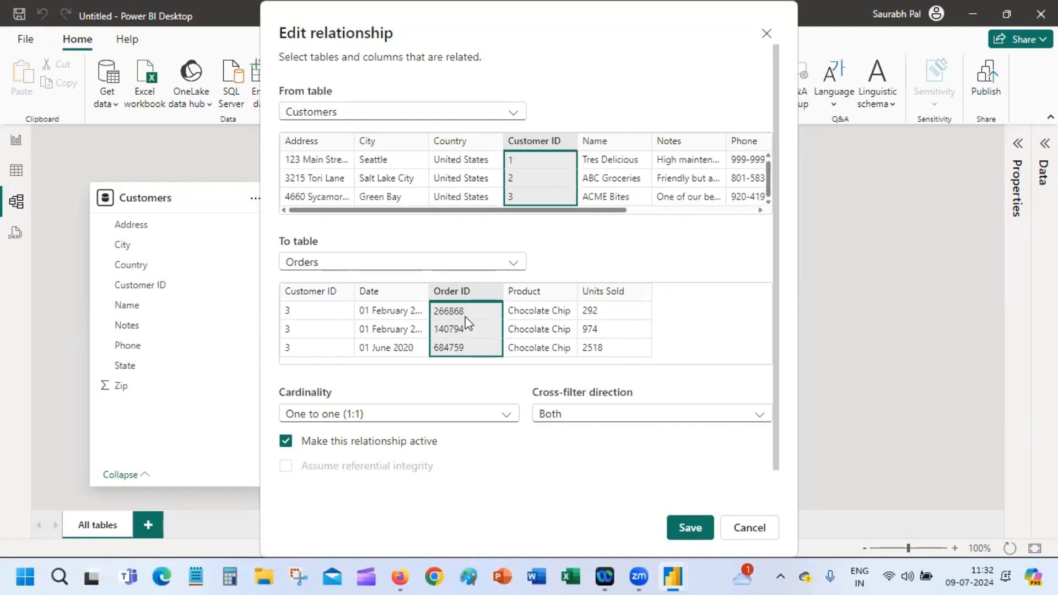
{"action": "left_click", "coordinate": [751, 528]}
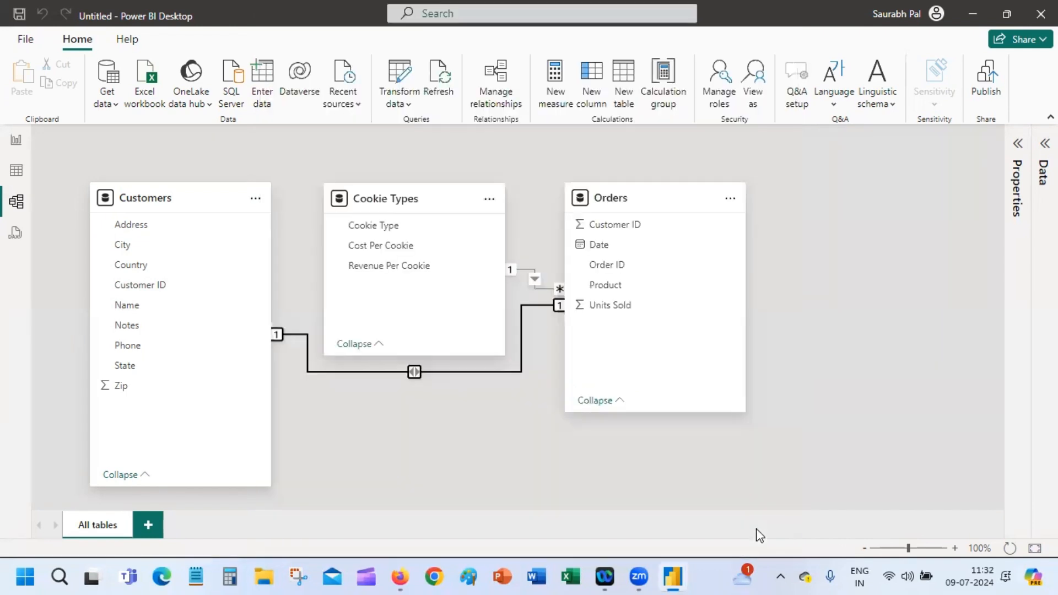
Recheck the Customer ID to Order ID relationship and delete it
{"action": "double_click", "coordinate": [481, 370]}
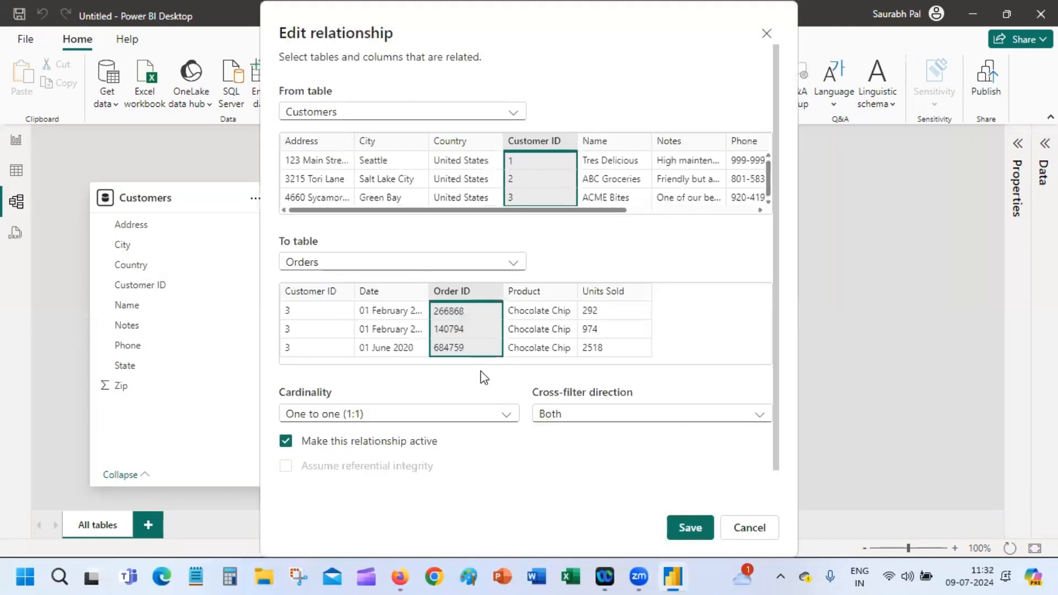
{"action": "left_click", "coordinate": [748, 528]}
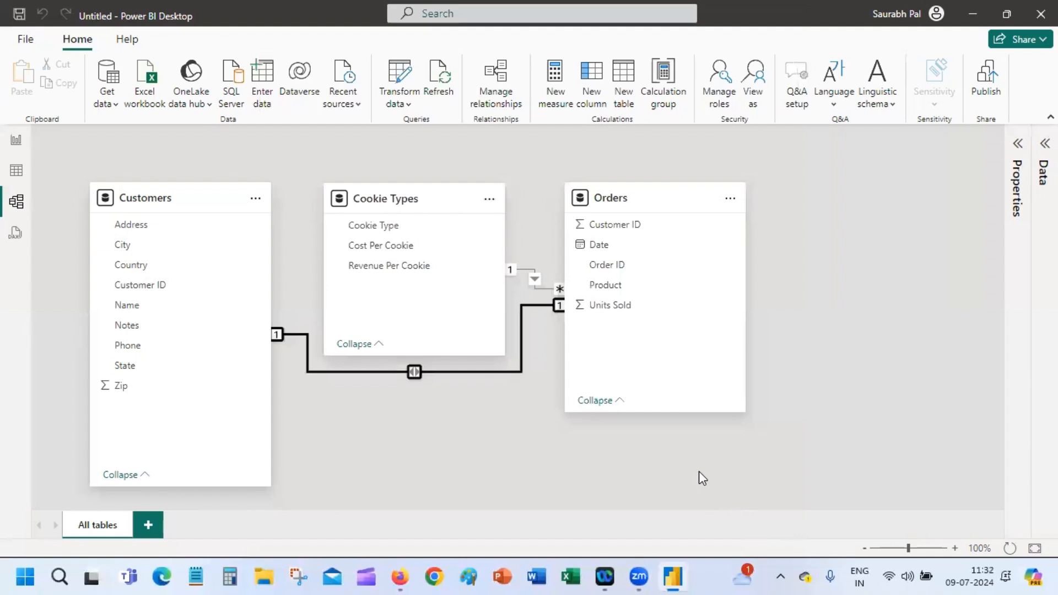
{"action": "key", "text": "Delete"}
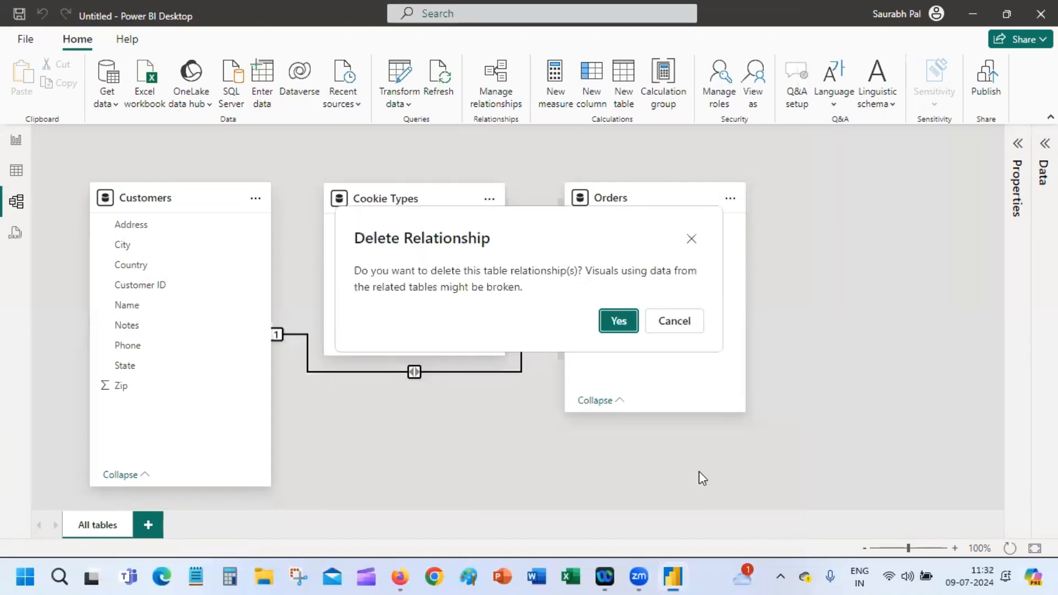
{"action": "left_click", "coordinate": [609, 322]}
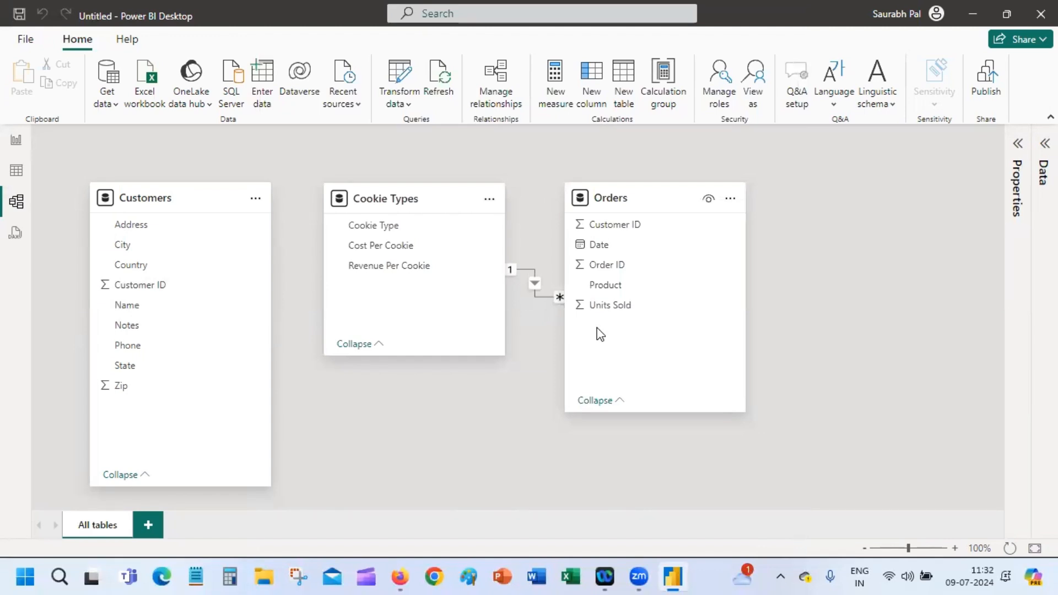
Create an active one-to-many relationship with single cross-filter direction from Customer ID in Customers to Customer ID in Orders
{"action": "left_click", "coordinate": [525, 274]}
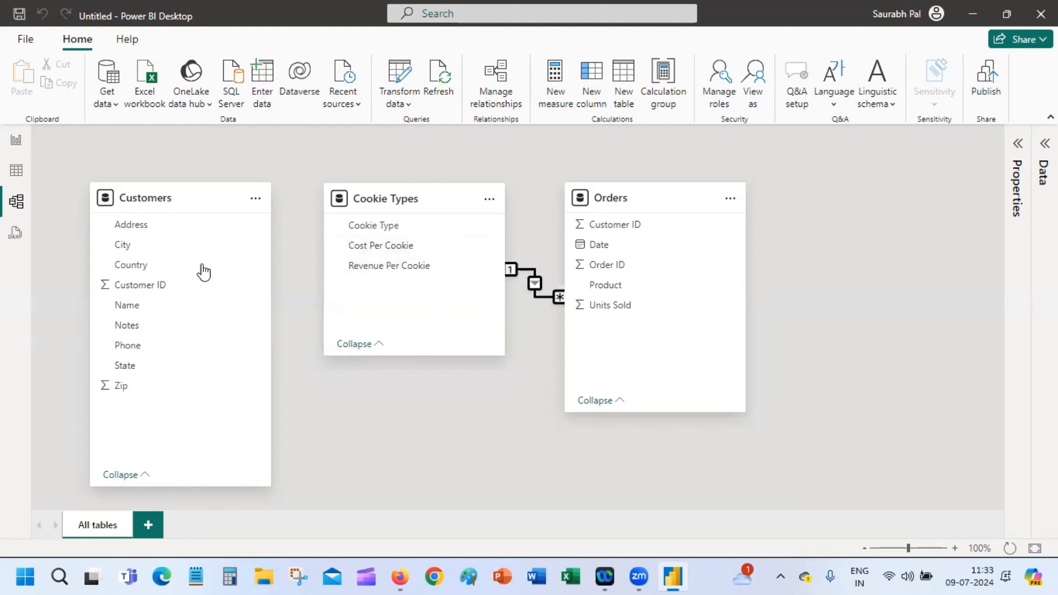
{"action": "left_click", "coordinate": [183, 292]}
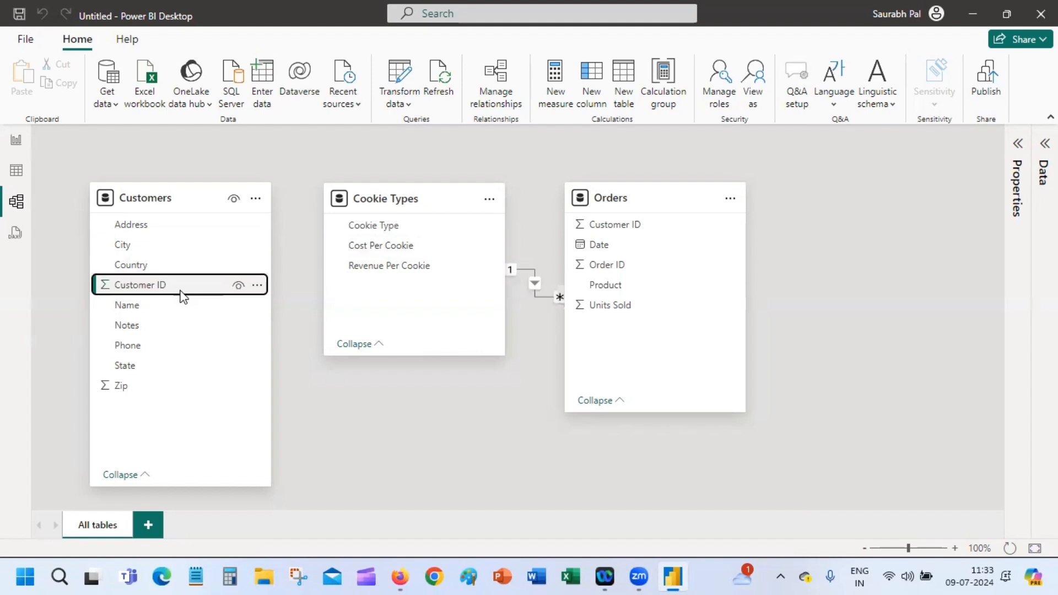
{"action": "left_click_drag", "start_coordinate": [183, 296], "coordinate": [651, 226]}
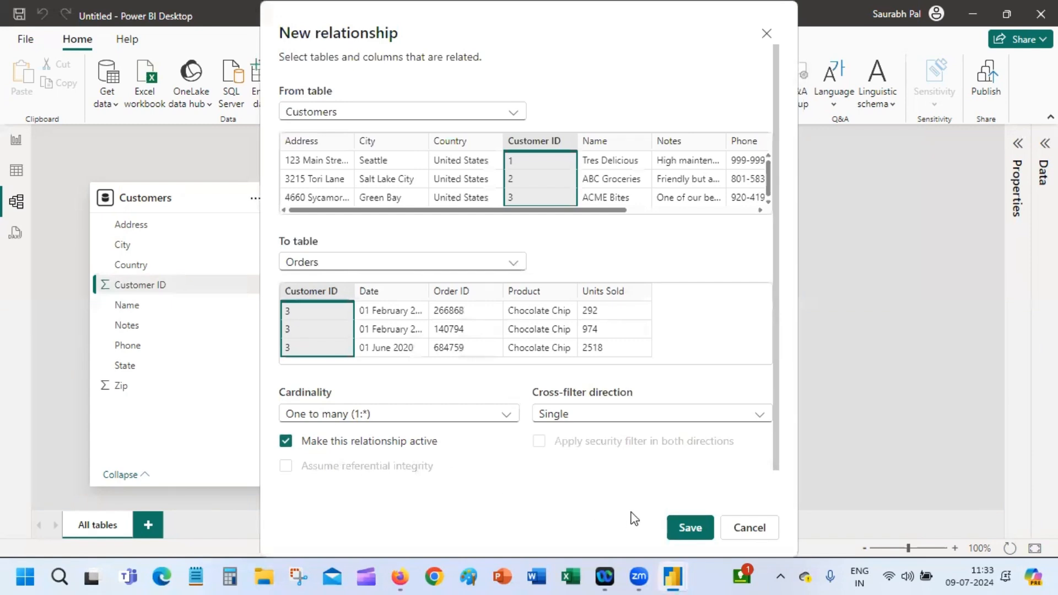
{"action": "left_click", "coordinate": [682, 534]}
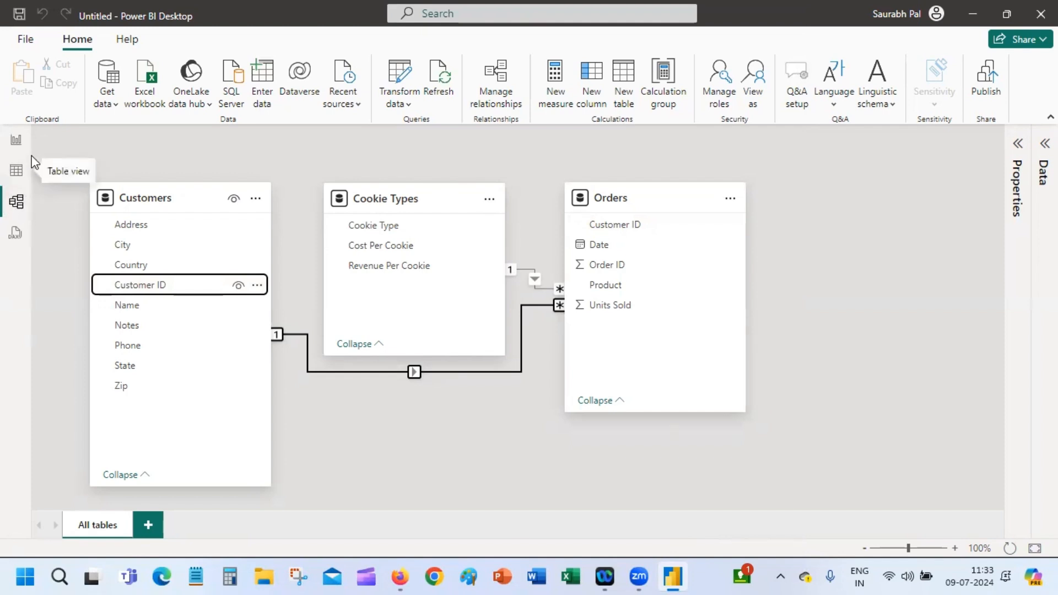
Switch to Table view, collapse the Customers field list and expand the Cookie Types fields
{"action": "left_click", "coordinate": [17, 171]}
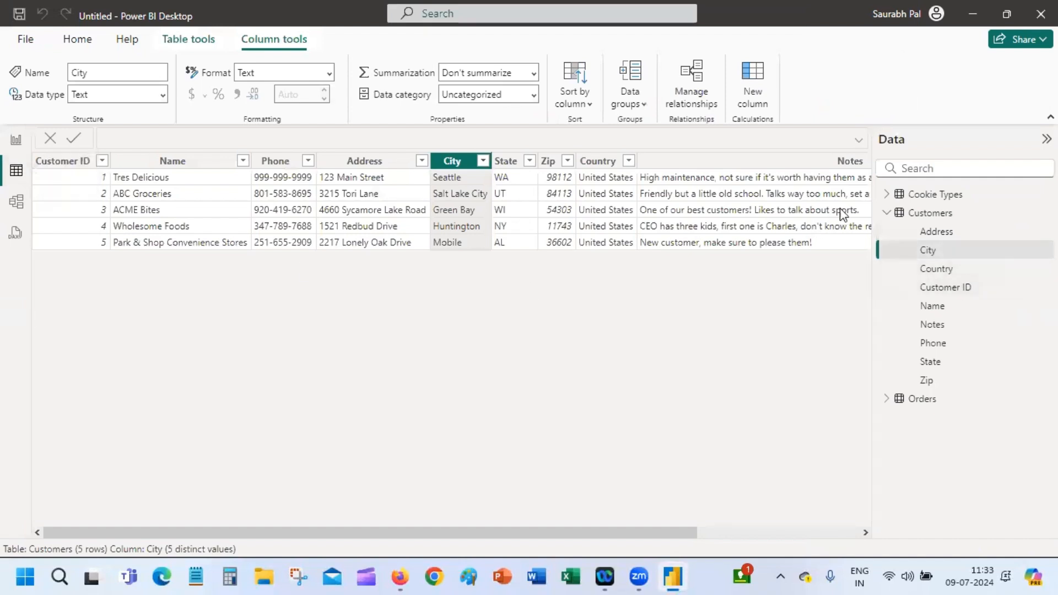
{"action": "left_click", "coordinate": [888, 213]}
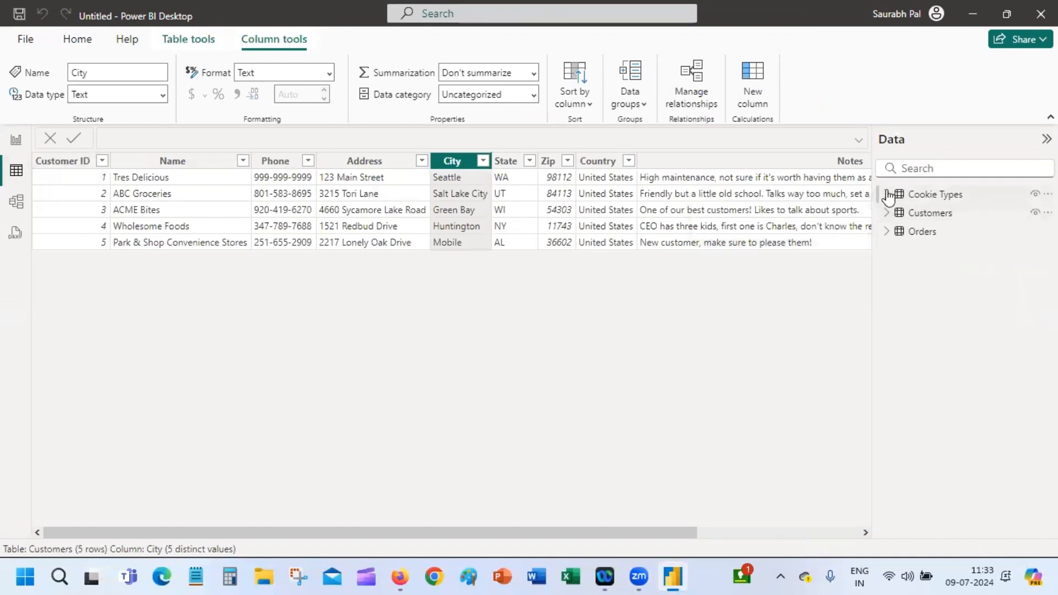
{"action": "left_click", "coordinate": [888, 197]}
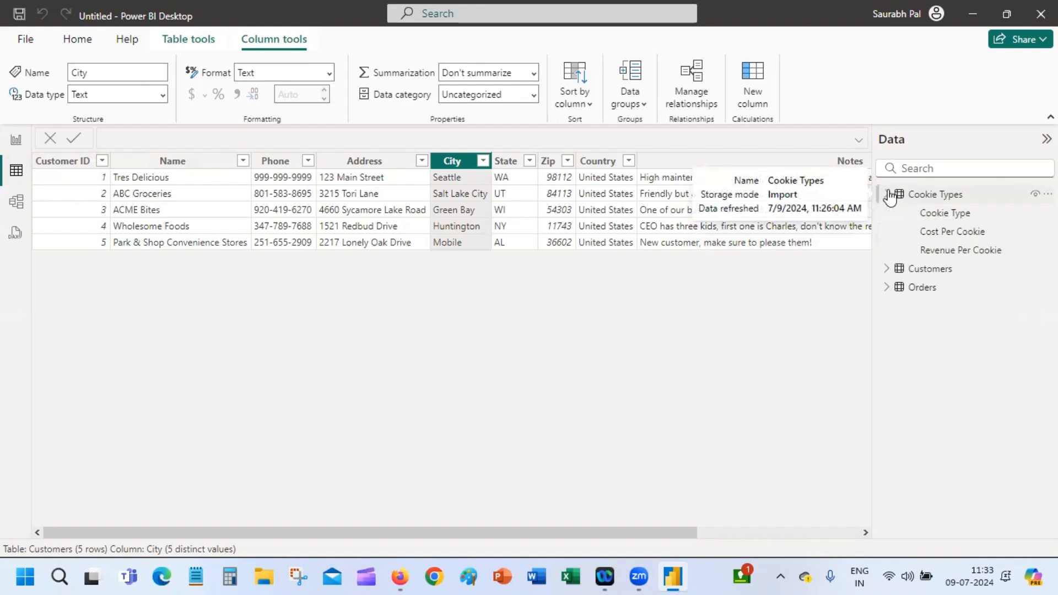
Expand the Customers and Orders fields, then open the Cookie Types table and review its type, revenue and cost columns
{"action": "left_click", "coordinate": [887, 269]}
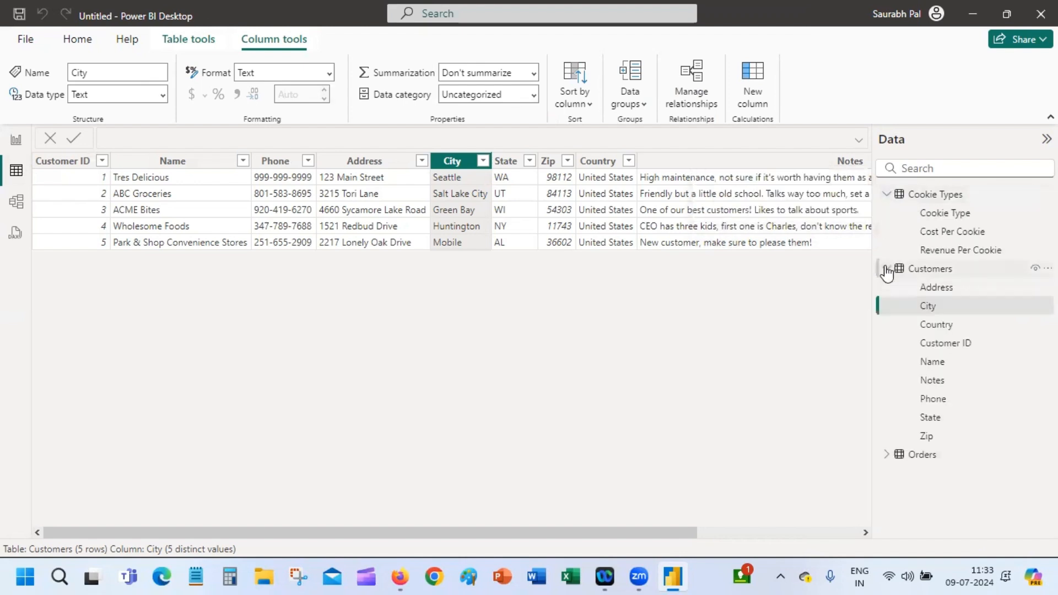
{"action": "left_click", "coordinate": [887, 454]}
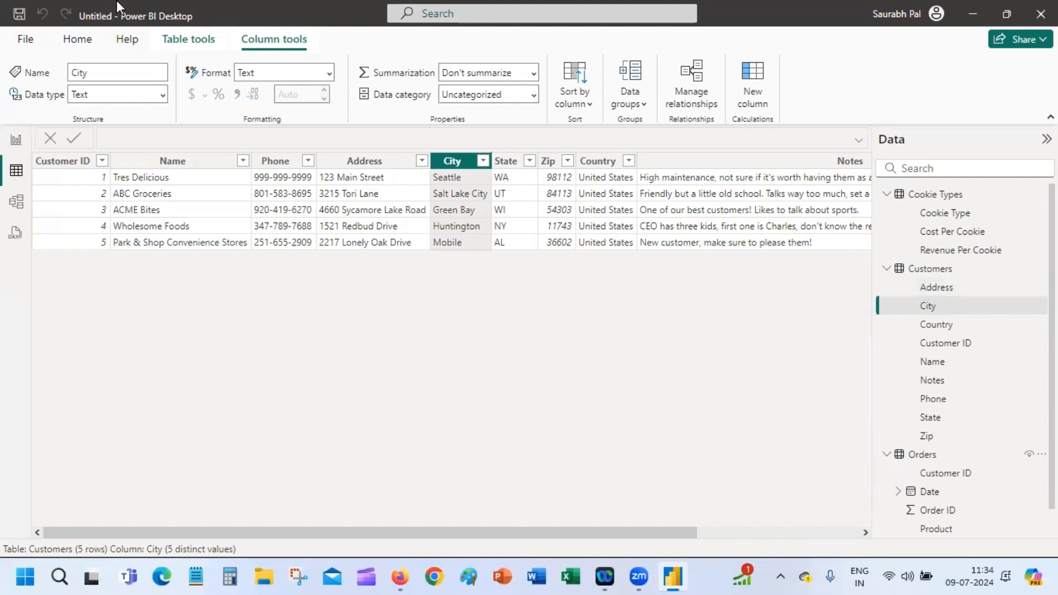
{"action": "left_click", "coordinate": [201, 42]}
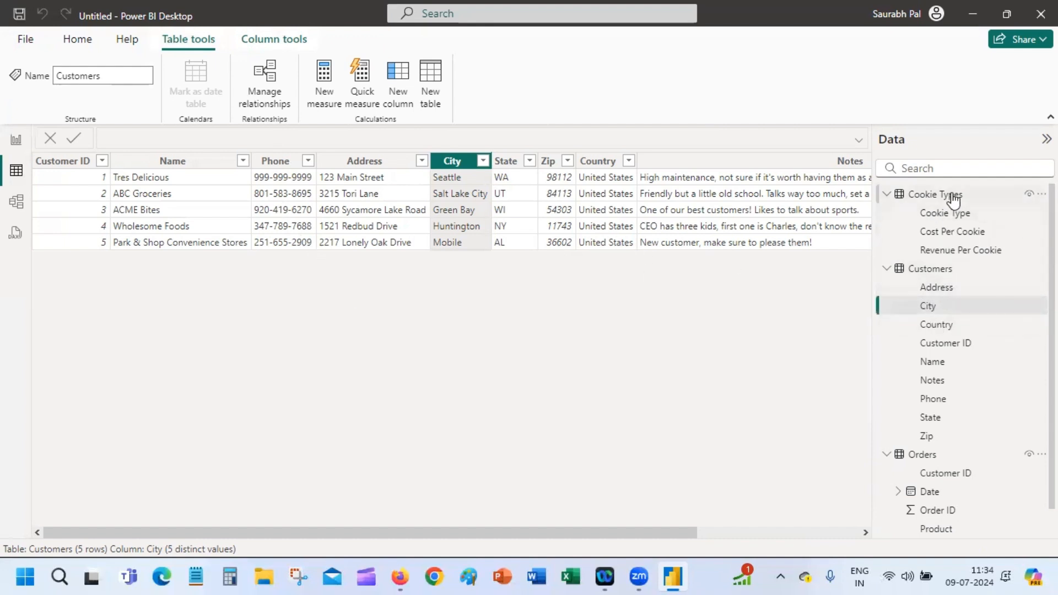
{"action": "left_click", "coordinate": [954, 199]}
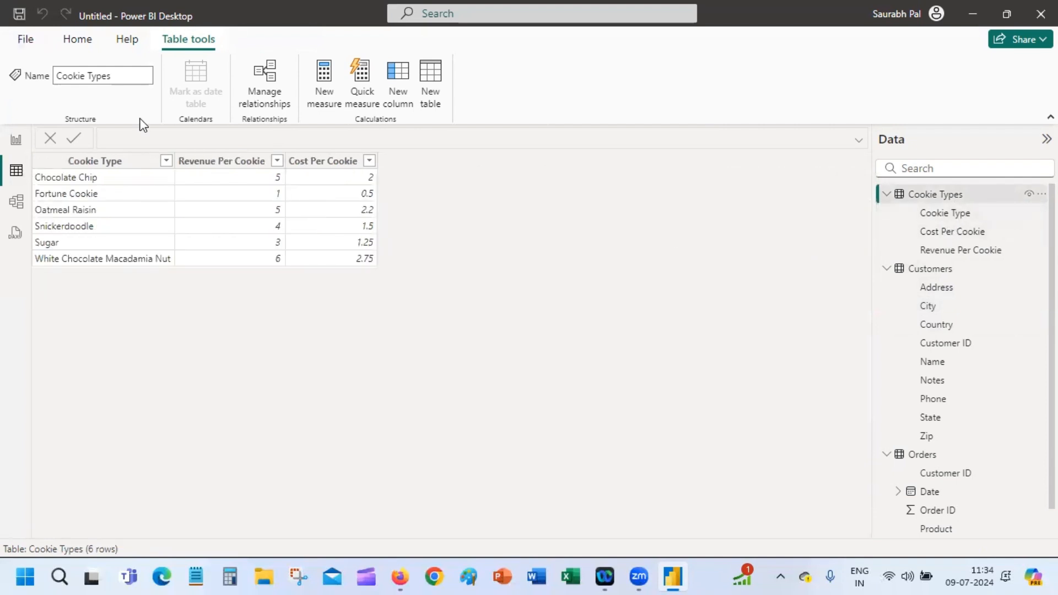
{"action": "left_click", "coordinate": [122, 162]}
{"action": "left_click", "coordinate": [231, 163]}
{"action": "left_click", "coordinate": [216, 174]}
{"action": "left_click", "coordinate": [334, 171]}
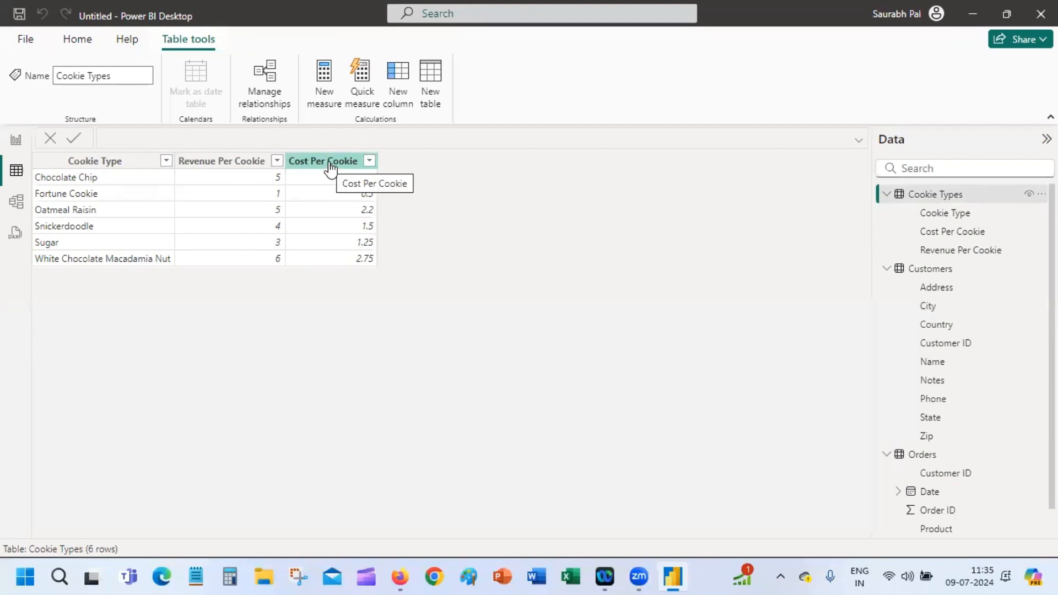
{"action": "left_click", "coordinate": [398, 92]}
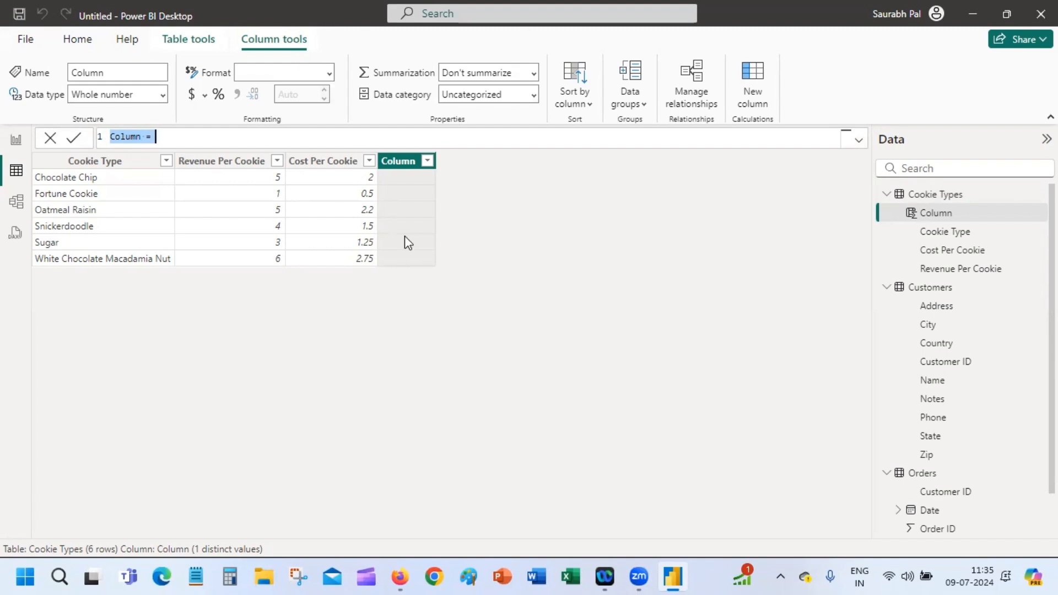
{"action": "left_click", "coordinate": [405, 176]}
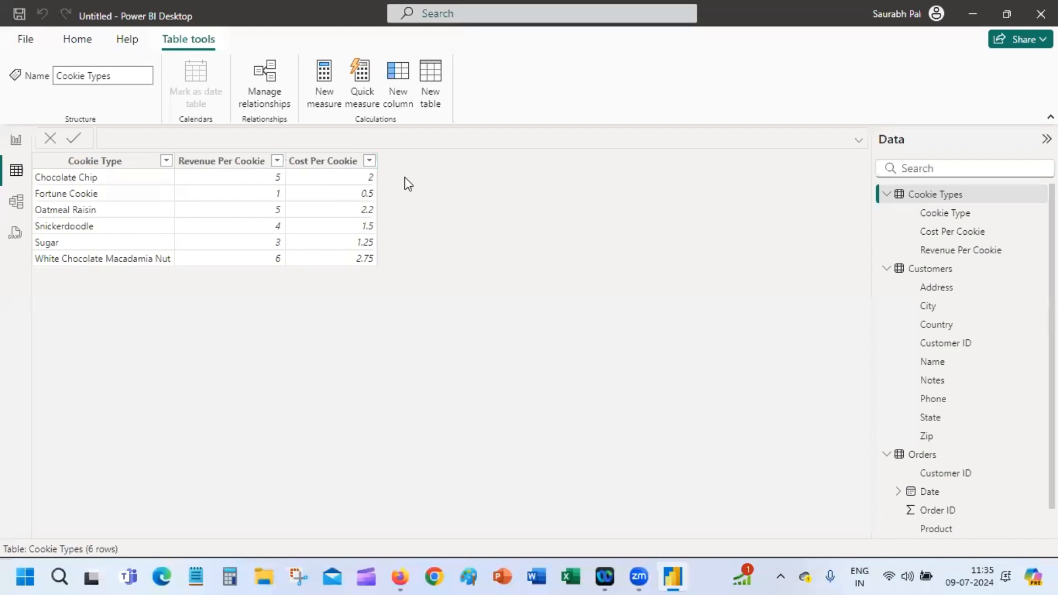
{"action": "left_click", "coordinate": [395, 77]}
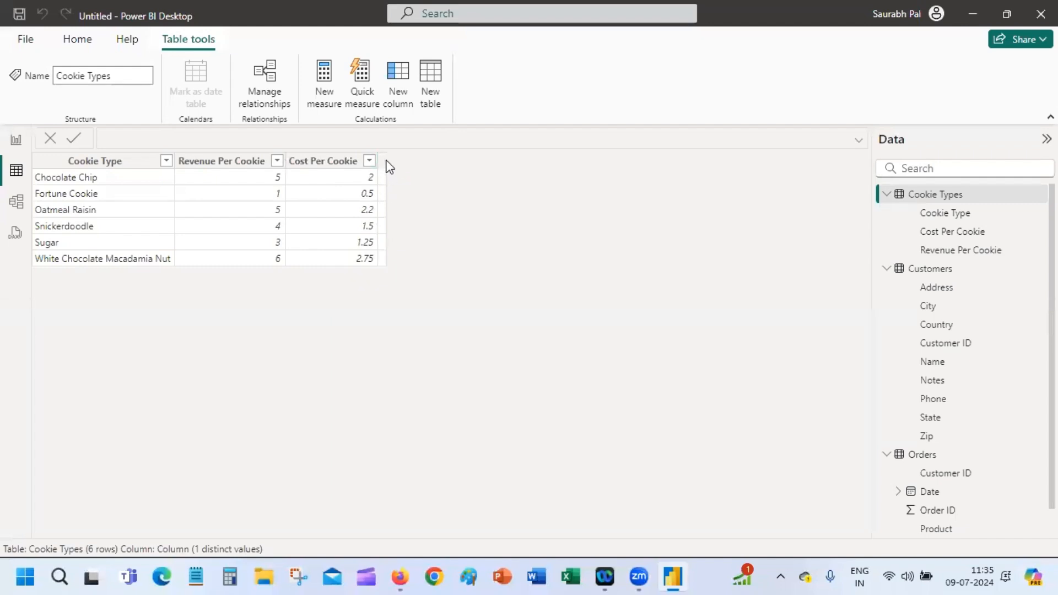
{"action": "left_click", "coordinate": [383, 159]}
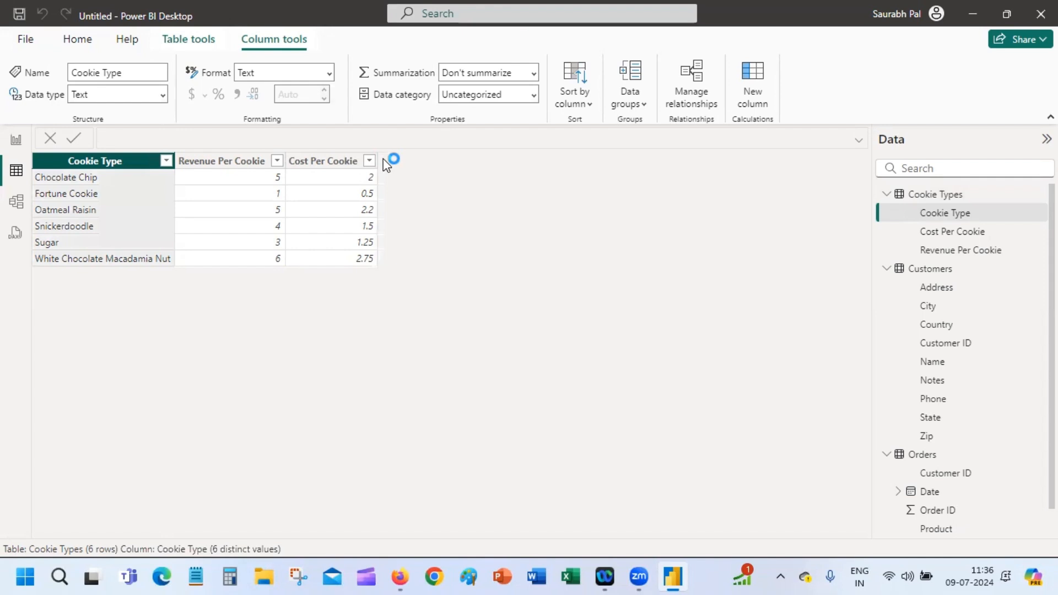
{"action": "double_click", "coordinate": [332, 160]}
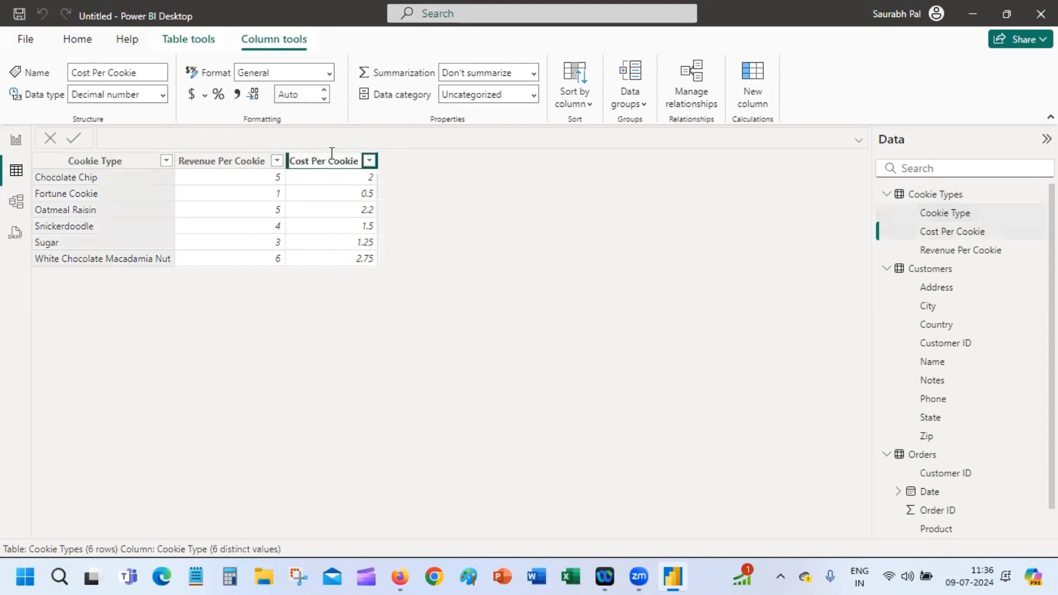
{"action": "left_click", "coordinate": [324, 207]}
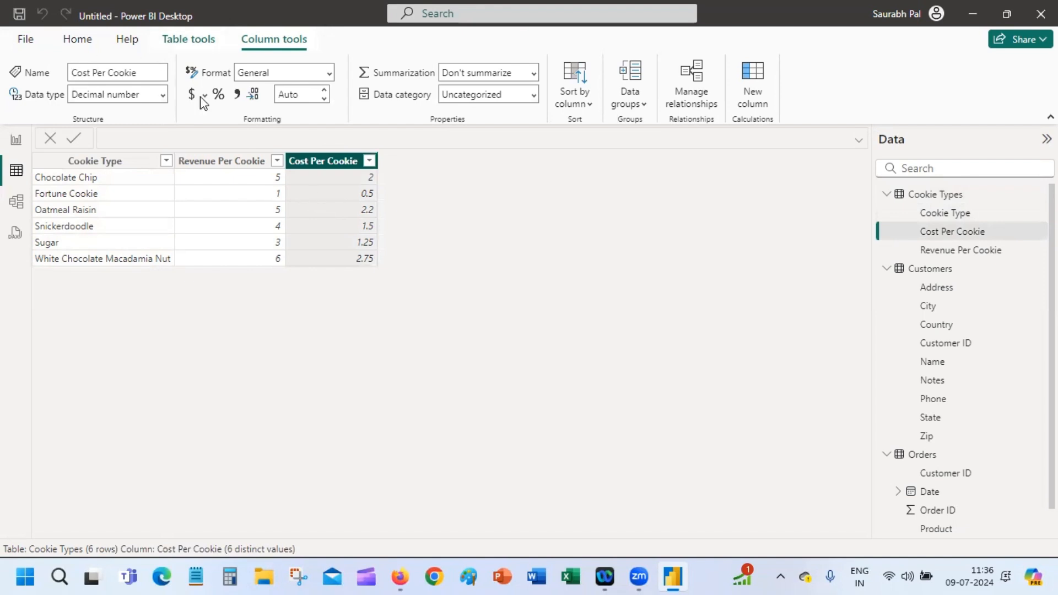
Open the Power Query Editor and select the Cost Per Cookie column in the Cookie Types query
{"action": "left_click", "coordinate": [80, 39]}
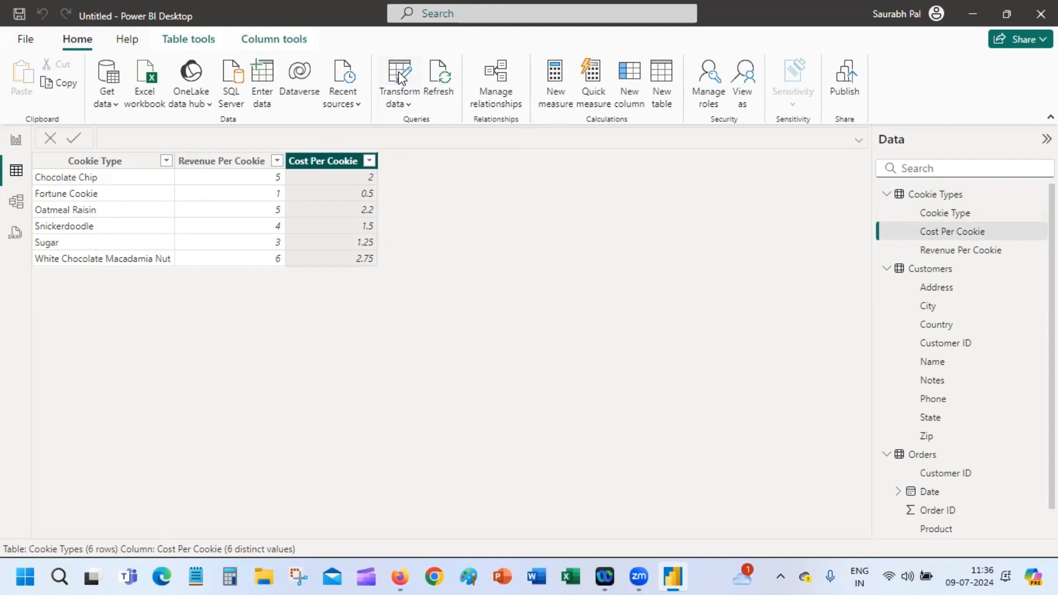
{"action": "left_click", "coordinate": [332, 183]}
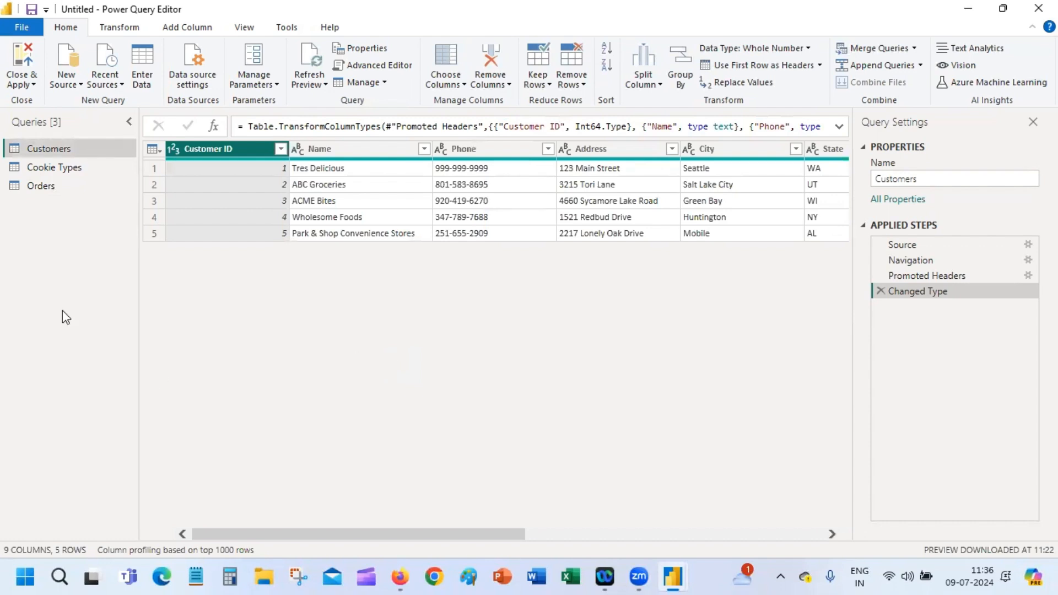
{"action": "left_click", "coordinate": [72, 168]}
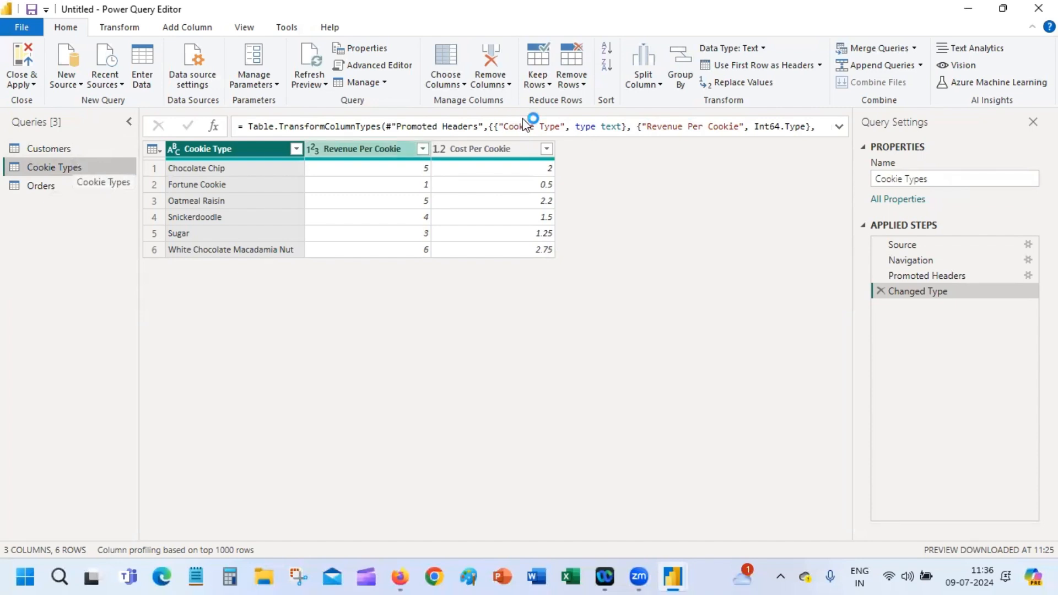
{"action": "left_click", "coordinate": [519, 150]}
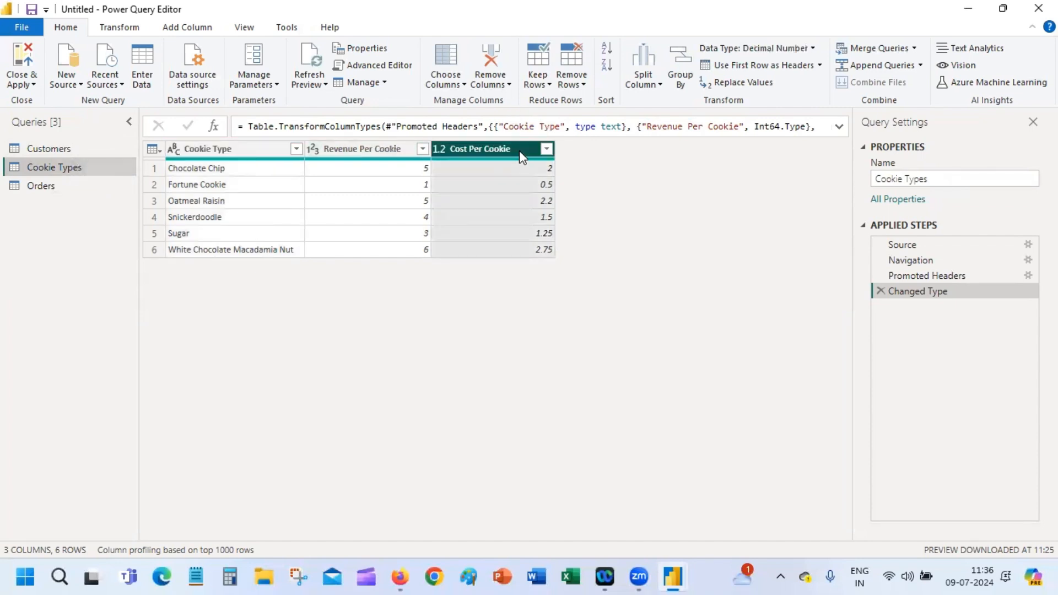
Start a custom column in Cookie Types with the formula [Revenue Per Cookie]-[Cost Per Cookie]
{"action": "left_click", "coordinate": [182, 33]}
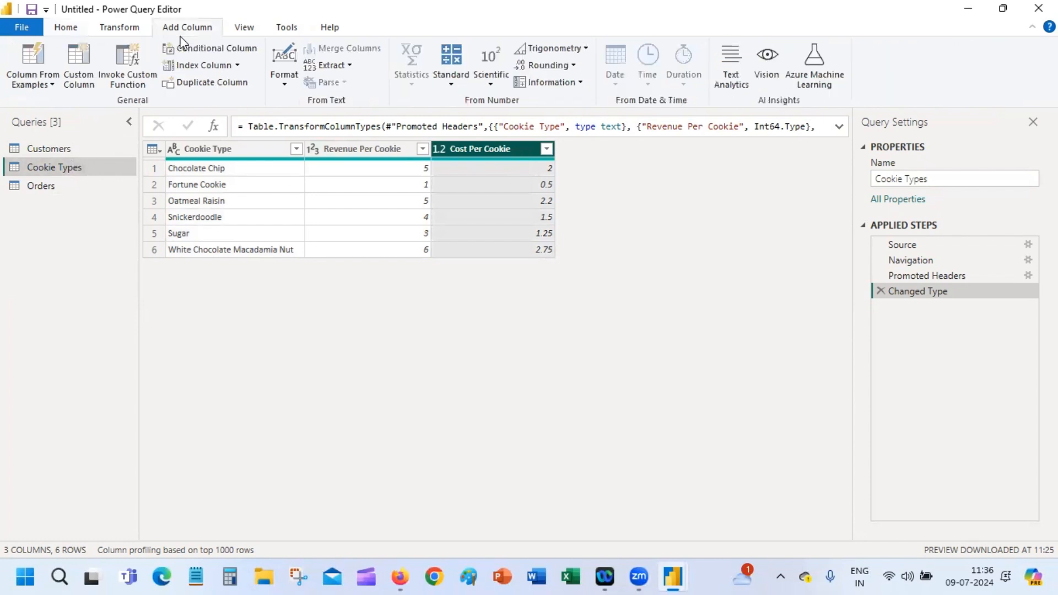
{"action": "left_click", "coordinate": [80, 77]}
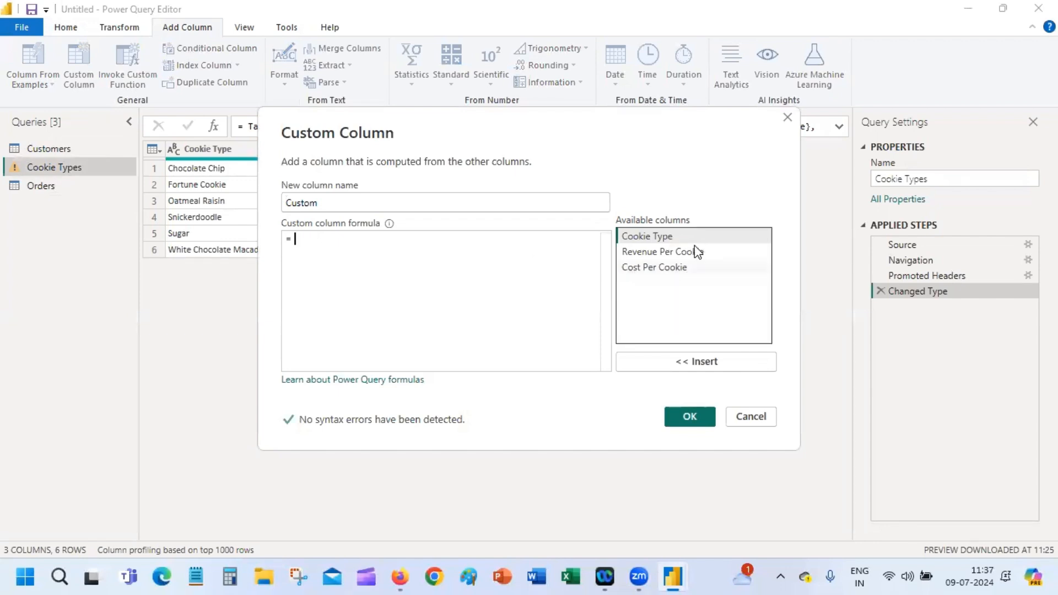
{"action": "double_click", "coordinate": [681, 253]}
{"action": "left_click", "coordinate": [697, 364]}
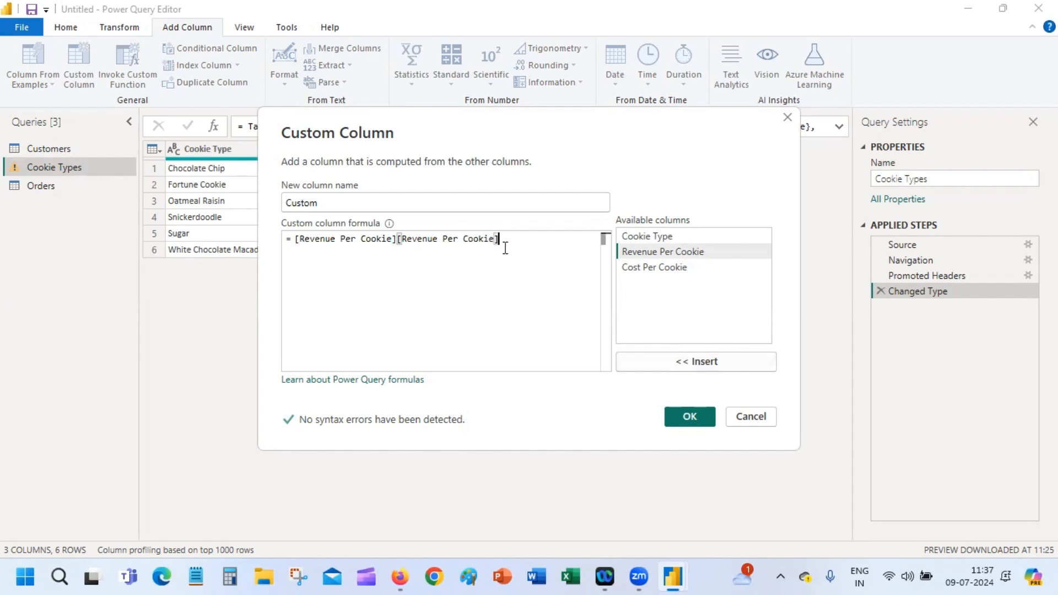
{"action": "left_click_drag", "start_coordinate": [503, 238], "coordinate": [397, 239]}
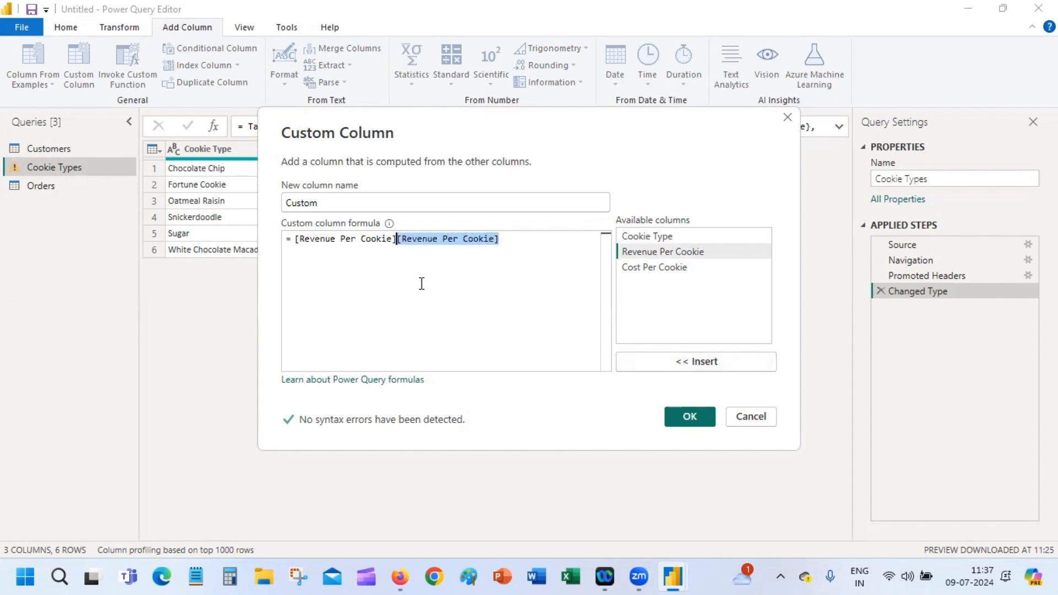
{"action": "type", "text": "-"}
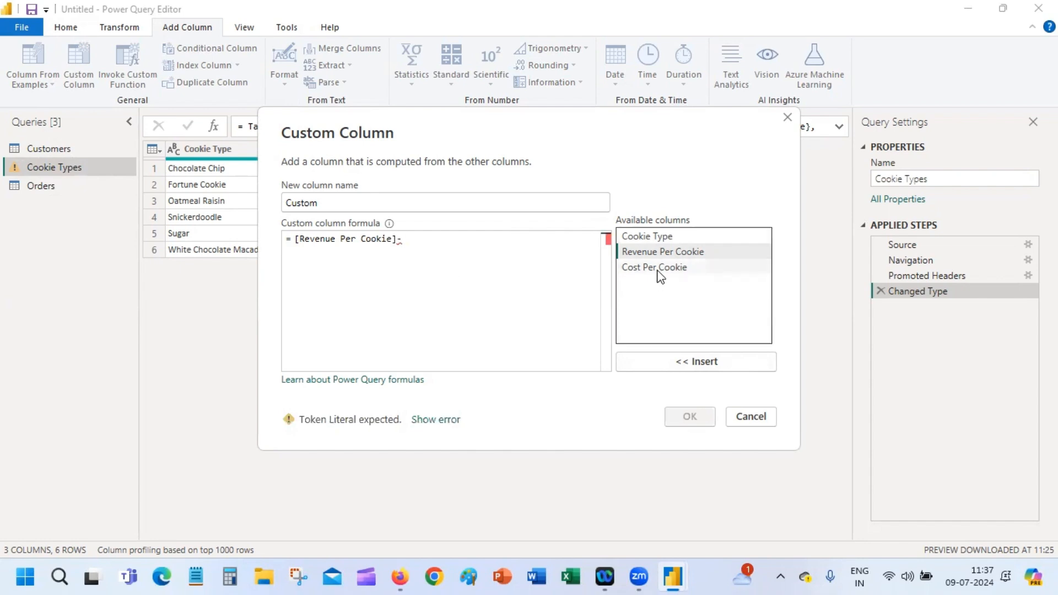
{"action": "left_click", "coordinate": [659, 268]}
{"action": "double_click", "coordinate": [660, 274]}
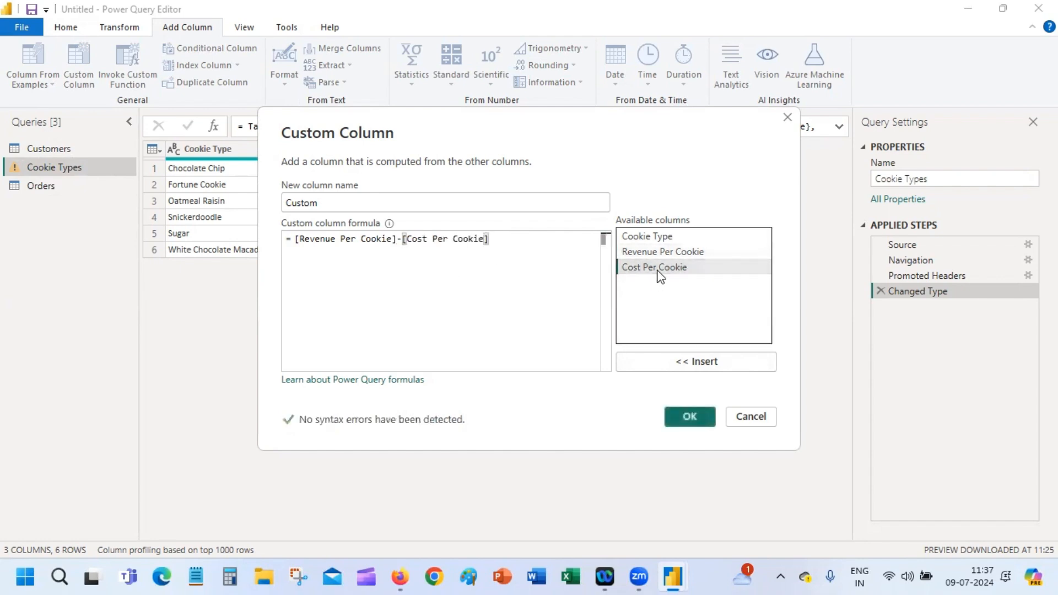
Name the custom column Profit per Cookie and add it to the Cookie Types query
{"action": "double_click", "coordinate": [282, 203]}
{"action": "type", "text": "Pro"}
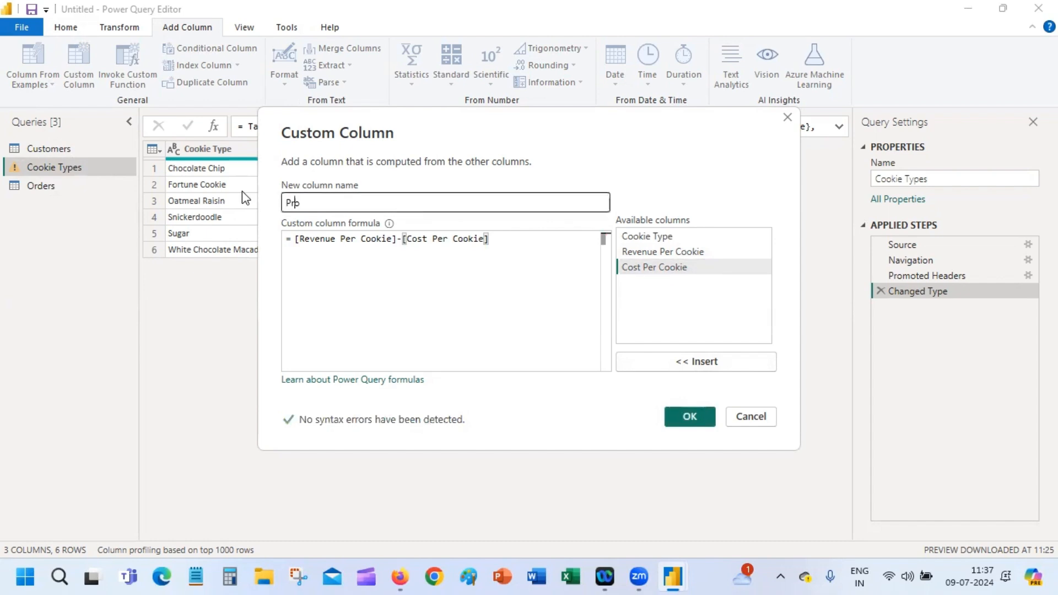
{"action": "type", "text": "fit per Cookie"}
{"action": "left_click", "coordinate": [690, 419]}
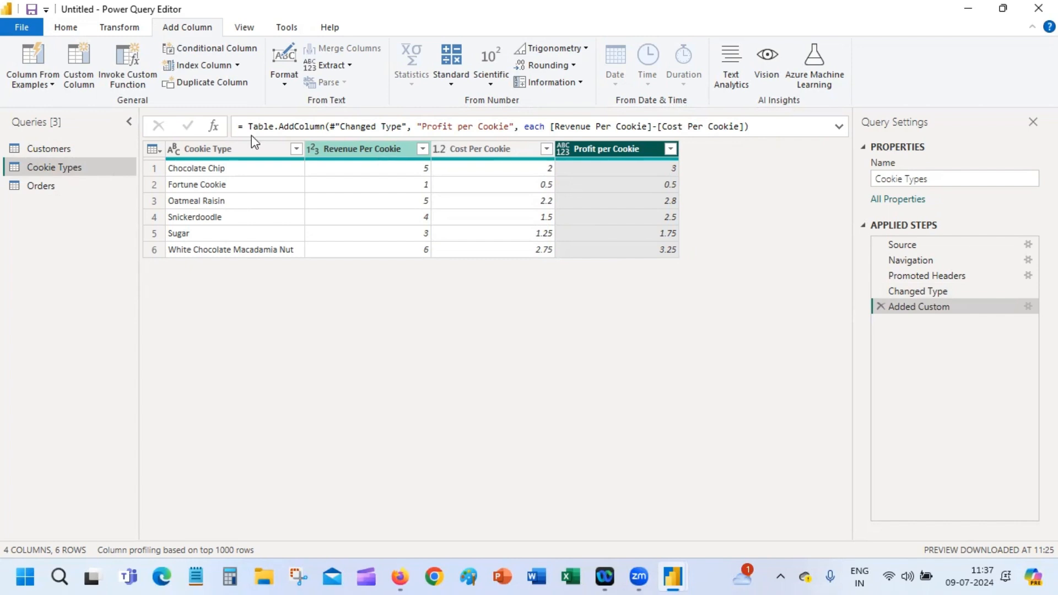
Switch to the Orders query and start a custom column named Cost Per Order
{"action": "left_click", "coordinate": [59, 186]}
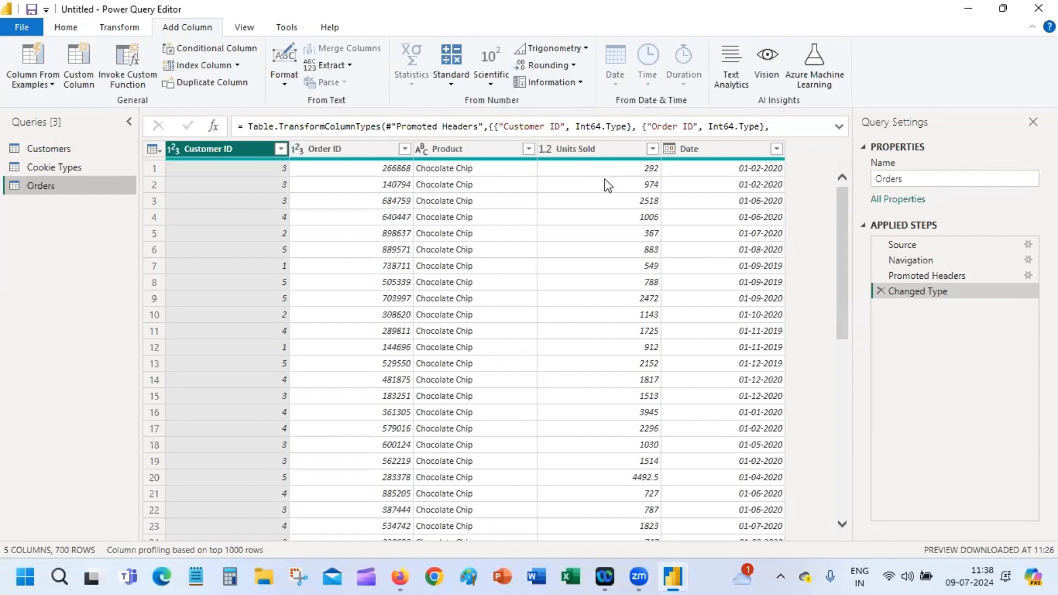
{"action": "left_click", "coordinate": [742, 150]}
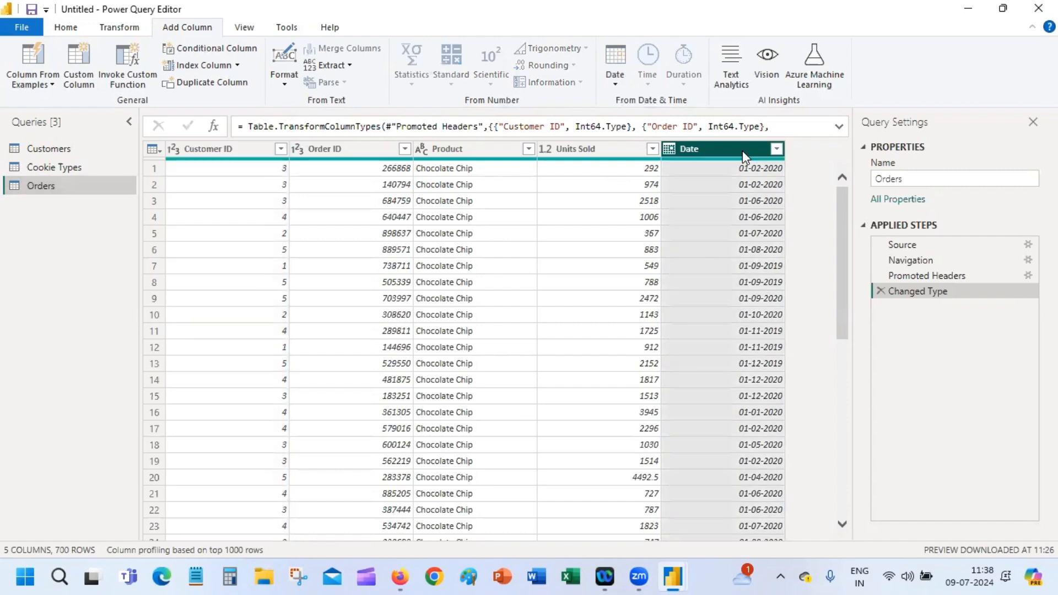
{"action": "right_click", "coordinate": [742, 150]}
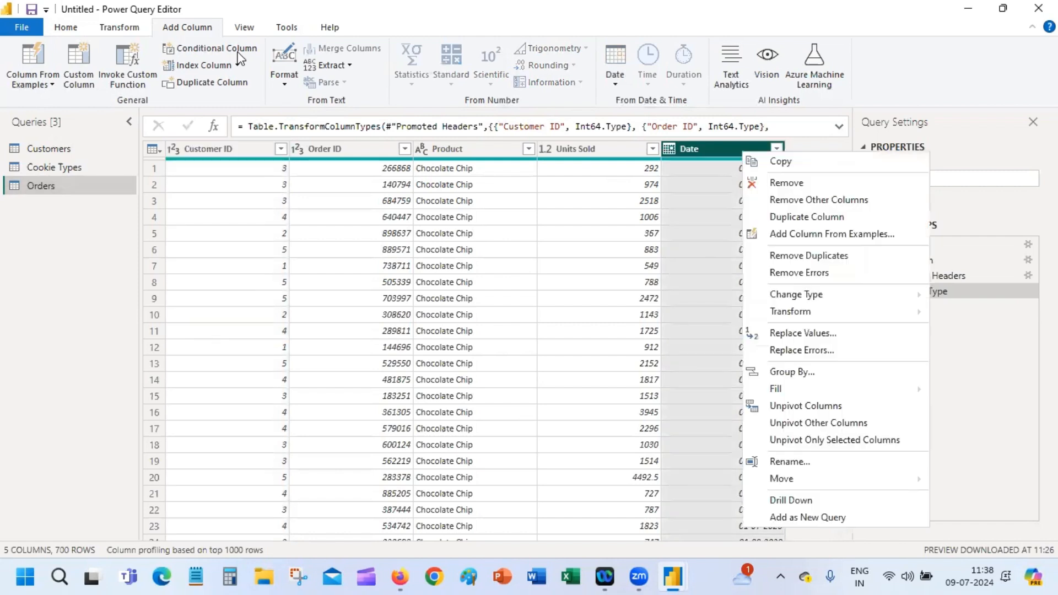
{"action": "left_click", "coordinate": [85, 56]}
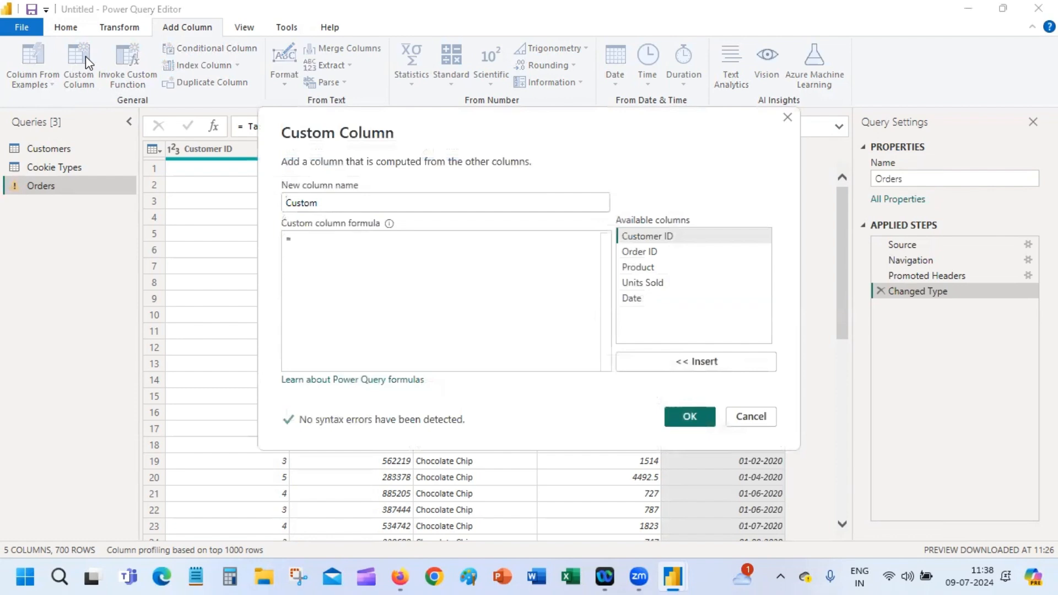
{"action": "left_click_drag", "start_coordinate": [324, 203], "coordinate": [302, 194]}
{"action": "key", "text": "BackSpace"}
{"action": "key", "text": "BackSpace"}
{"action": "key", "text": "BackSpace"}
{"action": "key", "text": "BackSpace"}
{"action": "type", "text": "ost"}
{"action": "type", "text": " [er"}
{"action": "key", "text": "BackSpace"}
{"action": "key", "text": "BackSpace"}
{"action": "key", "text": "BackSpace"}
{"action": "type", "text": "Per OP"}
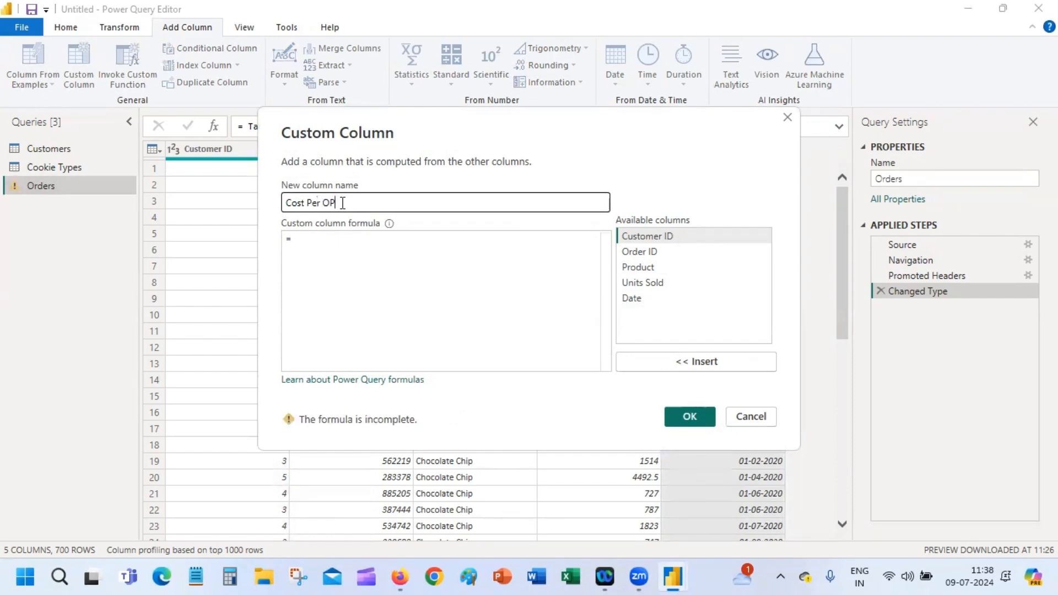
{"action": "key", "text": "BackSpace"}
{"action": "type", "text": "rder"}
Begin the Cost Per Order custom column formula with [Units Sold]*
{"action": "left_click", "coordinate": [321, 243]}
{"action": "left_click", "coordinate": [646, 285]}
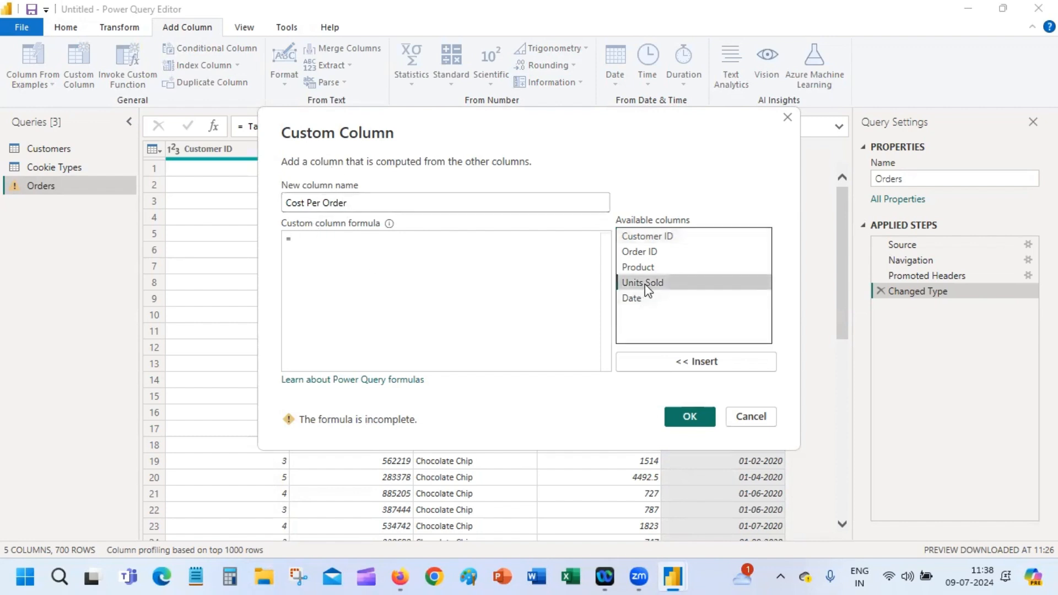
{"action": "double_click", "coordinate": [647, 284]}
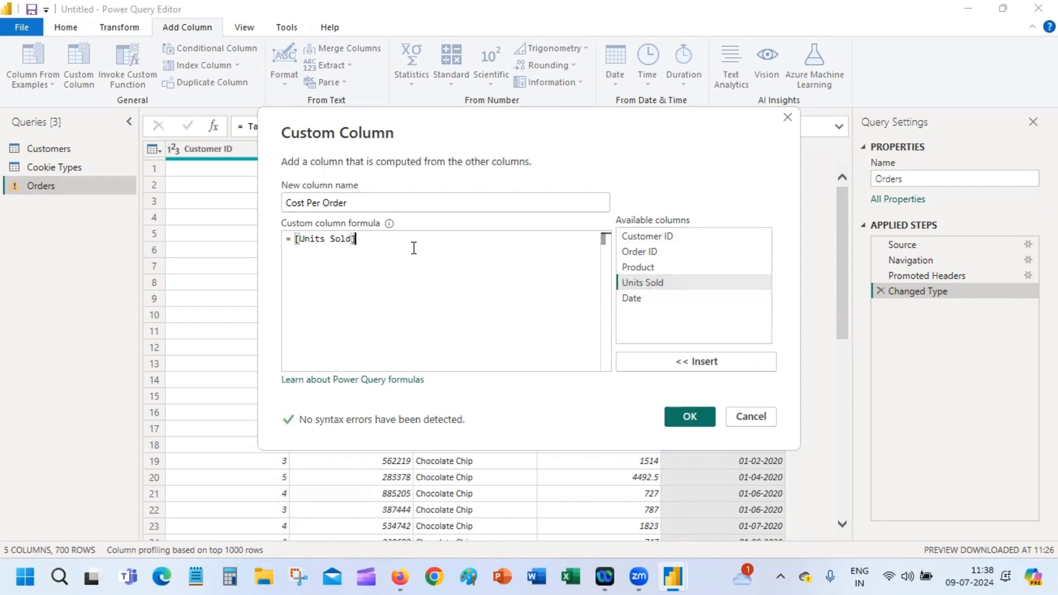
{"action": "type", "text": "*"}
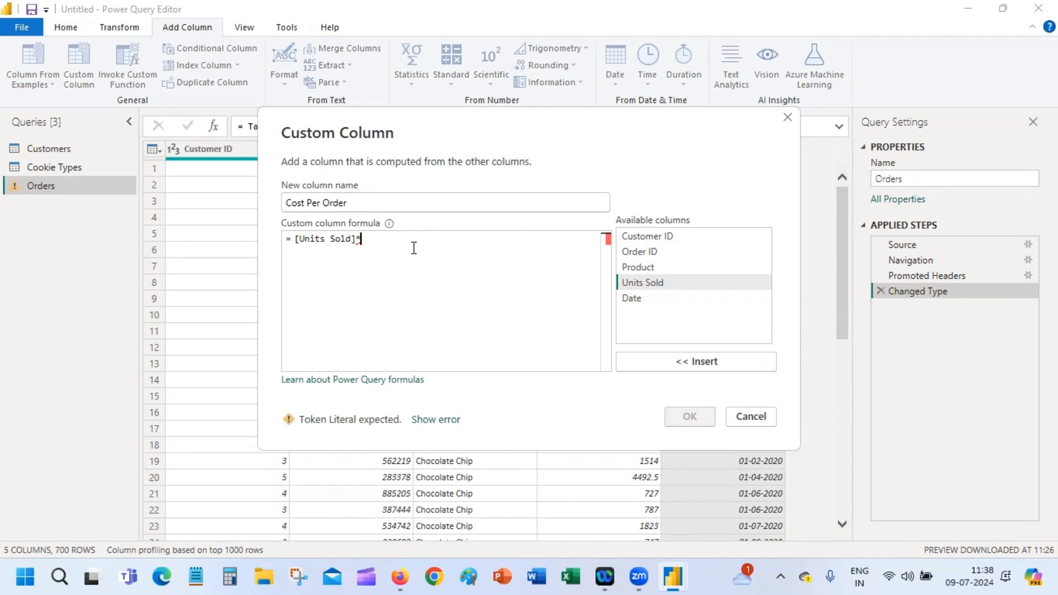
Try to multiply Units Sold by a related function in the formula, then remove that function text
{"action": "type", "text": "related"}
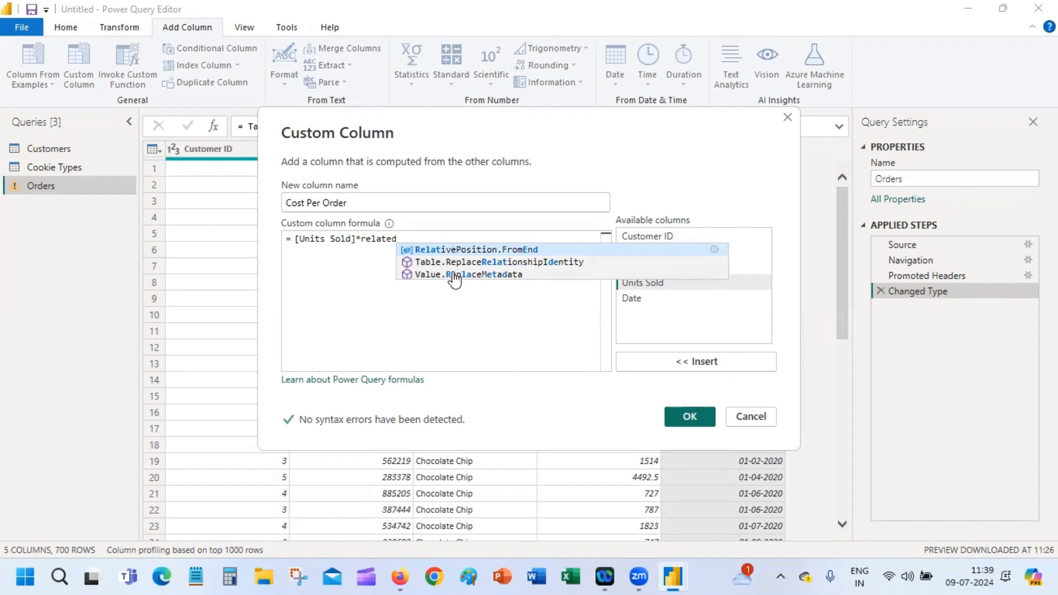
{"action": "type", "text": ",s"}
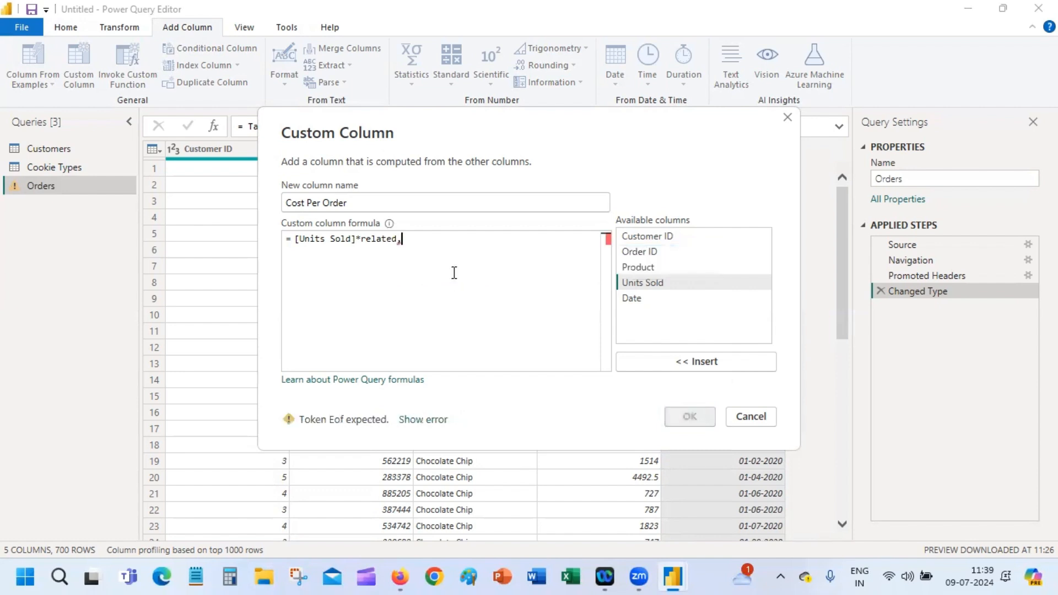
{"action": "key", "text": "BackSpace"}
{"action": "key", "text": "BackSpace"}
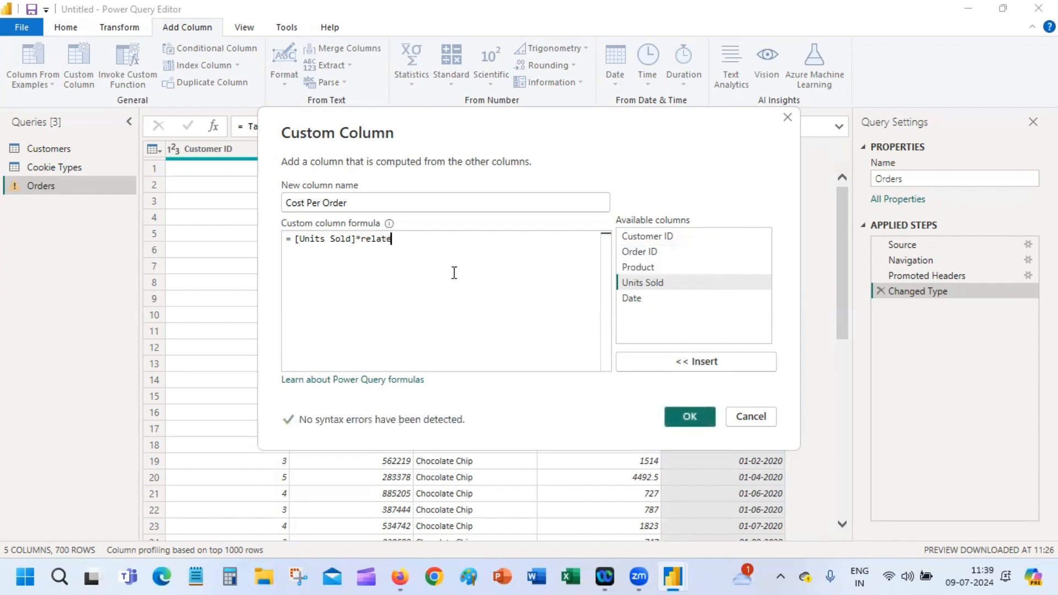
{"action": "key", "text": "ctrl+space"}
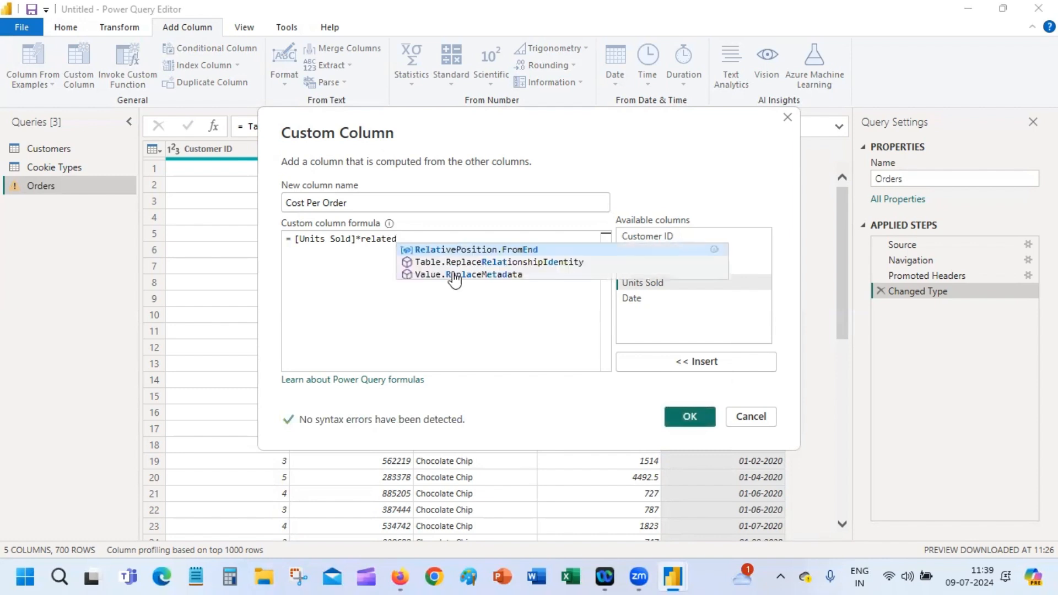
{"action": "key", "text": "BackSpace"}
{"action": "key", "text": "BackSpace"}
{"action": "key", "text": "BackSpace"}
{"action": "key", "text": "BackSpace"}
{"action": "key", "text": "BackSpace"}
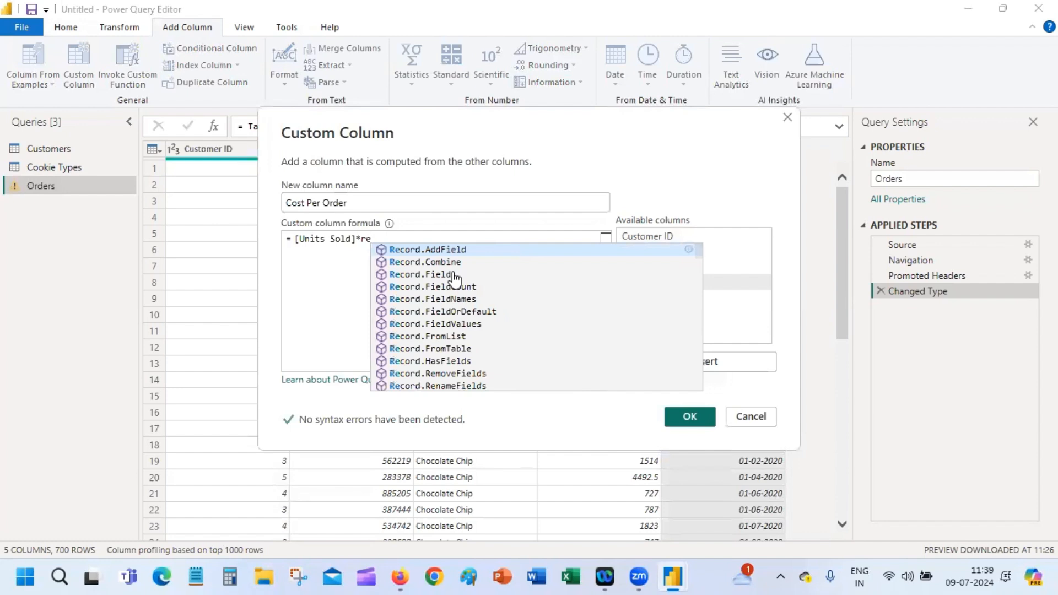
{"action": "key", "text": "BackSpace"}
{"action": "key", "text": "BackSpace"}
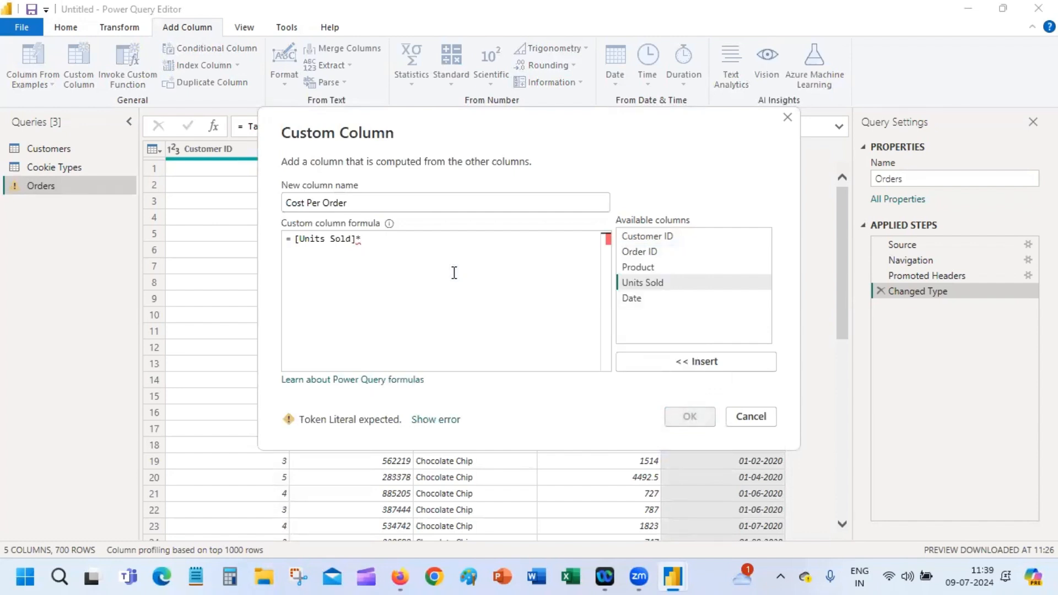
Try to multiply Units Sold by a reference to the #"Cookie Types" query in the formula
{"action": "type", "text": "cook"}
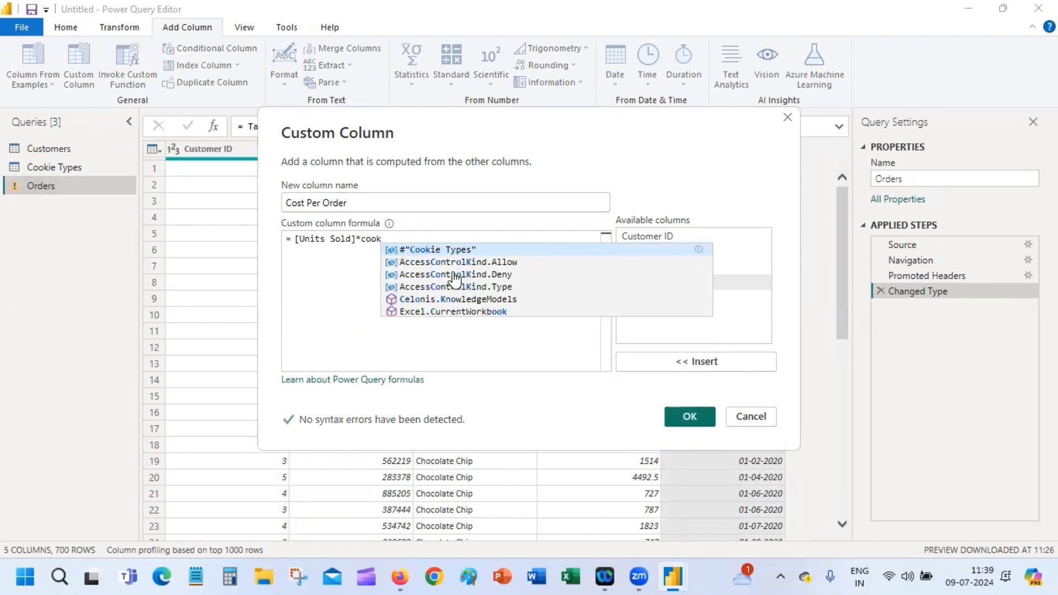
{"action": "left_click", "coordinate": [431, 250]}
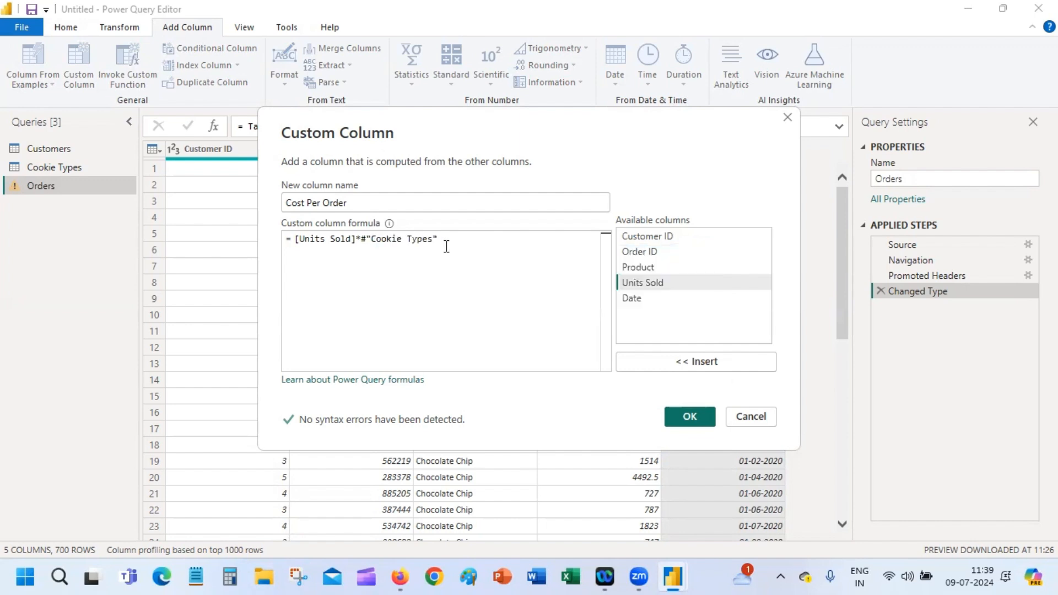
{"action": "type", "text": "."}
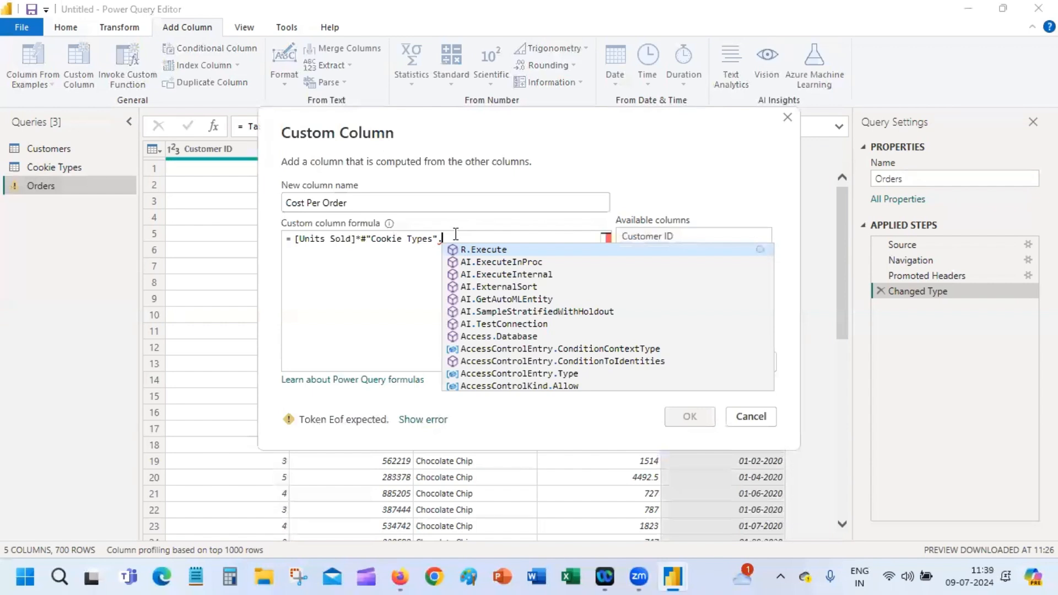
Try to reference the cost column of Cookie Types by placing the Table.Column function before the query name
{"action": "double_click", "coordinate": [362, 241]}
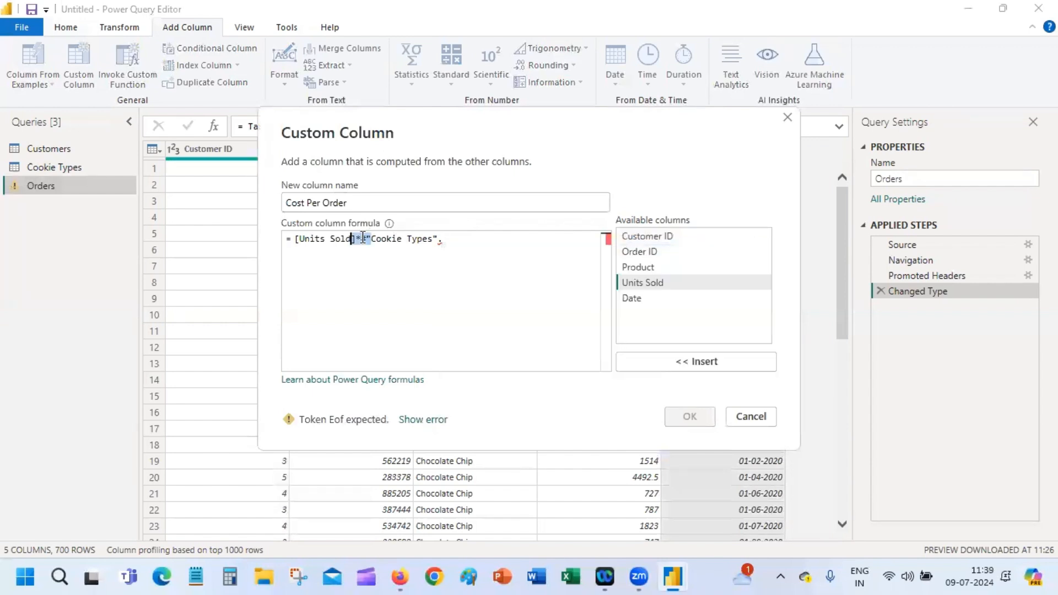
{"action": "left_click", "coordinate": [363, 240]}
{"action": "key", "text": "BackSpace"}
{"action": "type", "text": "re"}
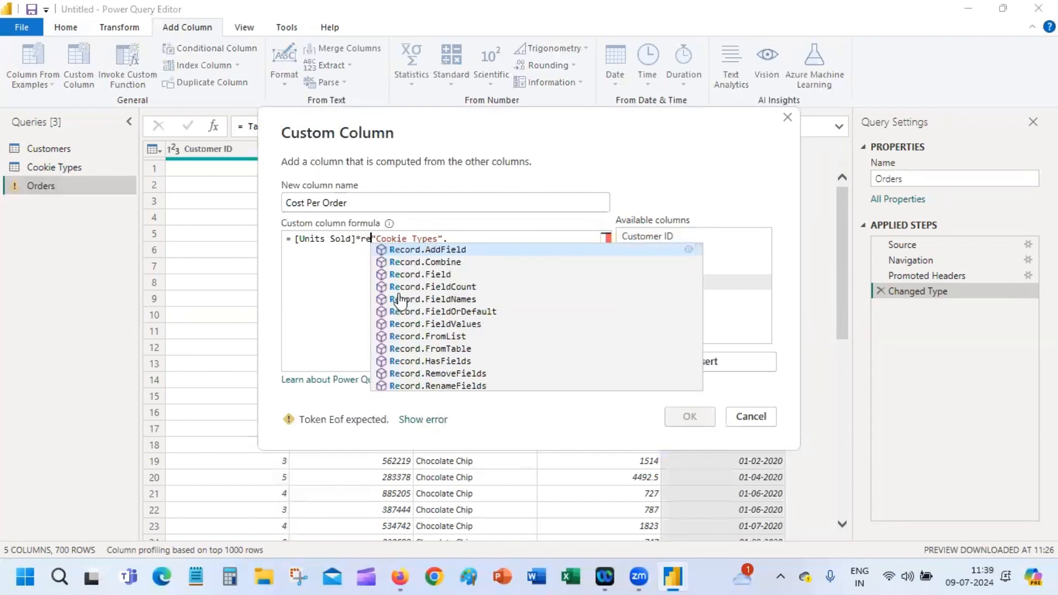
{"action": "key", "text": "Escape"}
{"action": "key", "text": "BackSpace"}
{"action": "key", "text": "BackSpace"}
{"action": "type", "text": "tabl"}
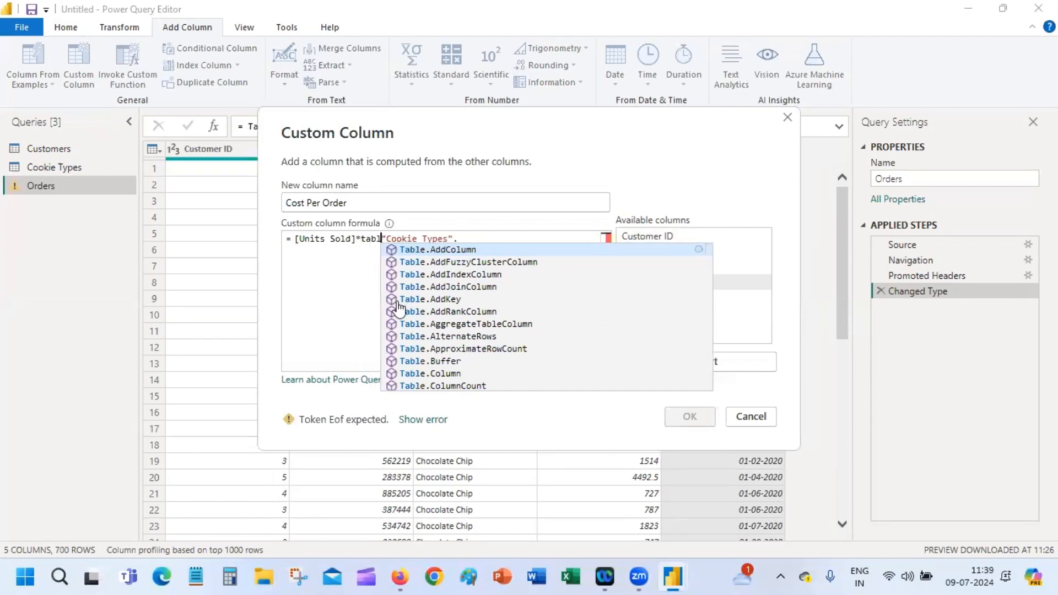
{"action": "left_click", "coordinate": [453, 374]}
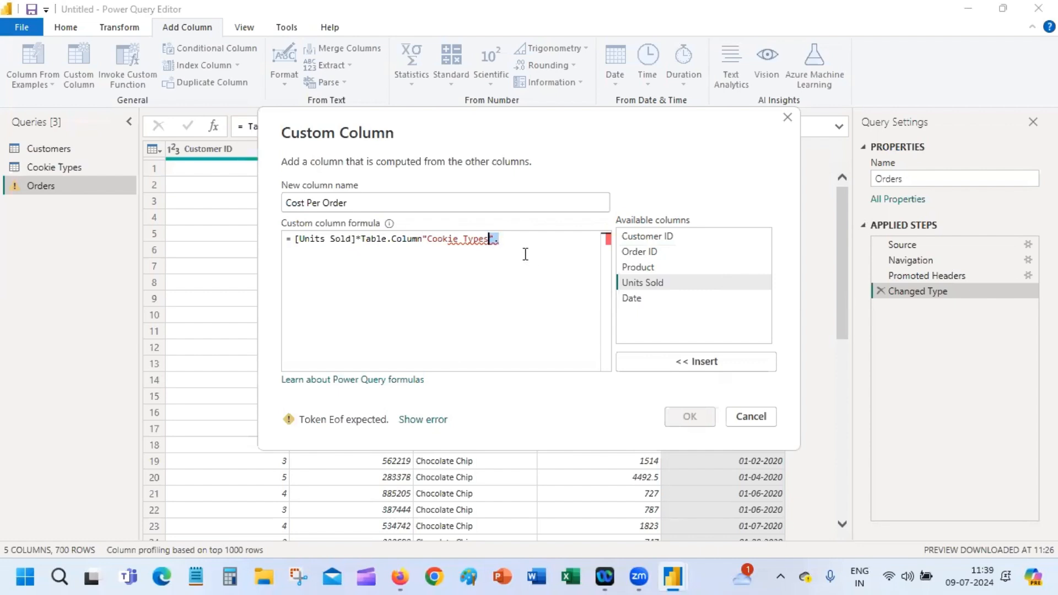
{"action": "key", "text": "BackSpace"}
{"action": "type", "text": ".cos"}
{"action": "type", "text": "t"}
Clear the whole custom column formula and discard the Cost Per Order column
{"action": "key", "text": "BackSpace"}
{"action": "key", "text": "BackSpace"}
{"action": "key", "text": "BackSpace"}
{"action": "key", "text": "BackSpace"}
{"action": "key", "text": "BackSpace"}
{"action": "key", "text": "BackSpace"}
{"action": "key", "text": "BackSpace"}
{"action": "key", "text": "BackSpace"}
{"action": "key", "text": "BackSpace"}
{"action": "key", "text": "BackSpace"}
{"action": "key", "text": "BackSpace"}
{"action": "key", "text": "BackSpace"}
{"action": "key", "text": "BackSpace"}
{"action": "key", "text": "BackSpace"}
{"action": "key", "text": "BackSpace"}
{"action": "key", "text": "BackSpace"}
{"action": "key", "text": "BackSpace"}
{"action": "key", "text": "BackSpace"}
{"action": "key", "text": "BackSpace"}
{"action": "key", "text": "BackSpace"}
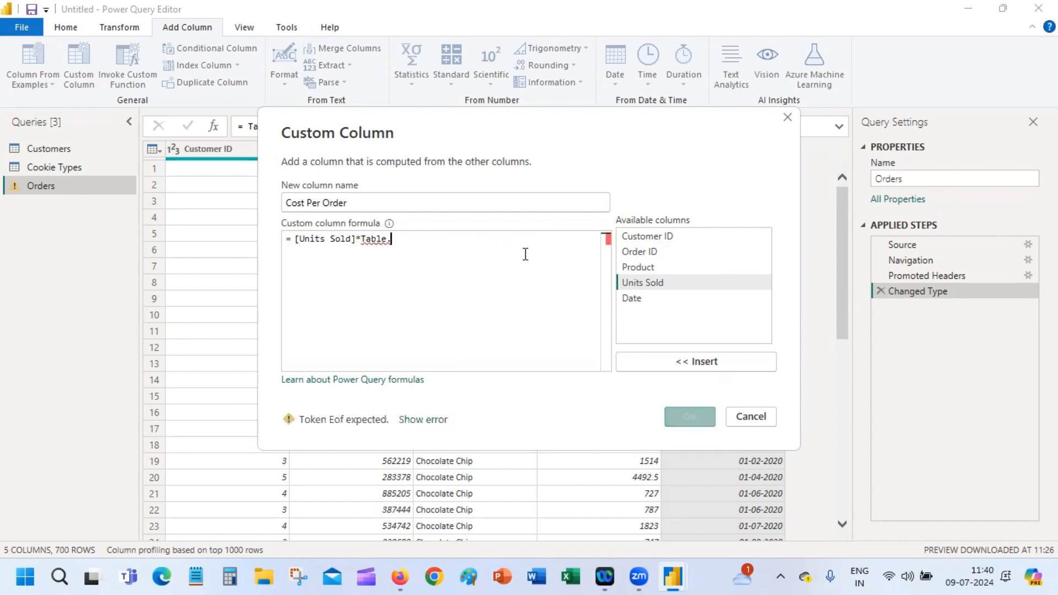
{"action": "key", "text": "BackSpace"}
{"action": "key", "text": "BackSpace"}
{"action": "key", "text": "BackSpace"}
{"action": "key", "text": "BackSpace"}
{"action": "key", "text": "BackSpace"}
{"action": "key", "text": "BackSpace"}
{"action": "key", "text": "BackSpace"}
{"action": "key", "text": "BackSpace"}
{"action": "key", "text": "BackSpace"}
{"action": "key", "text": "BackSpace"}
{"action": "key", "text": "BackSpace"}
{"action": "key", "text": "BackSpace"}
{"action": "key", "text": "BackSpace"}
{"action": "key", "text": "BackSpace"}
{"action": "key", "text": "BackSpace"}
{"action": "key", "text": "BackSpace"}
{"action": "key", "text": "BackSpace"}
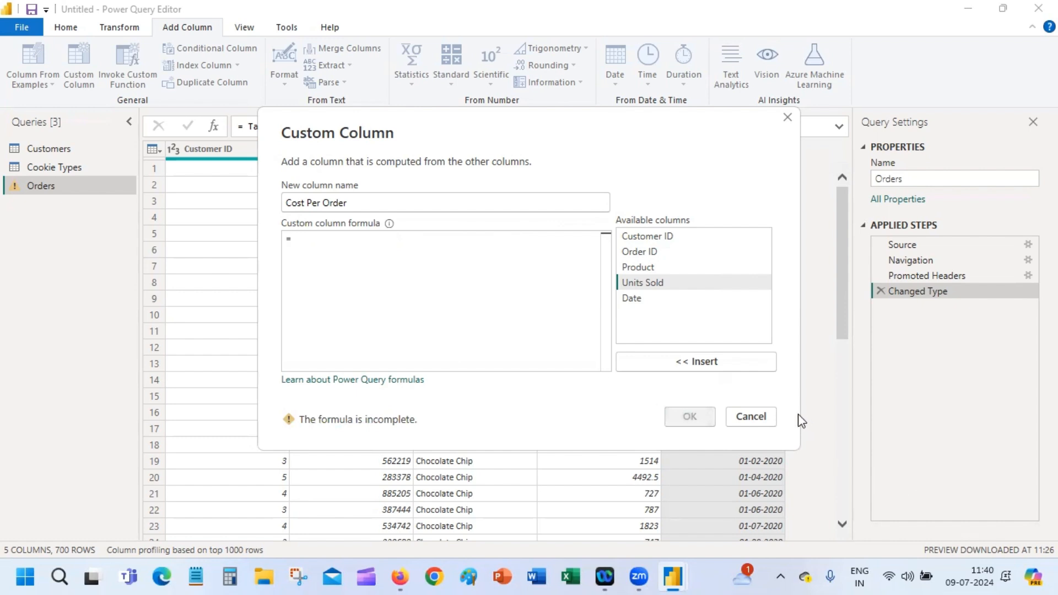
{"action": "left_click", "coordinate": [773, 417]}
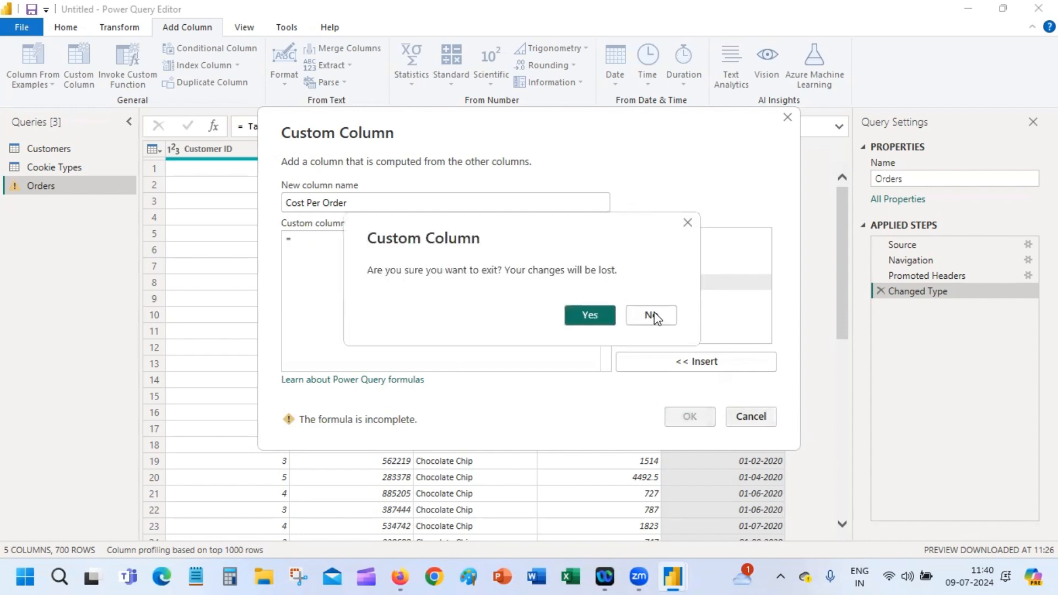
{"action": "left_click", "coordinate": [589, 315]}
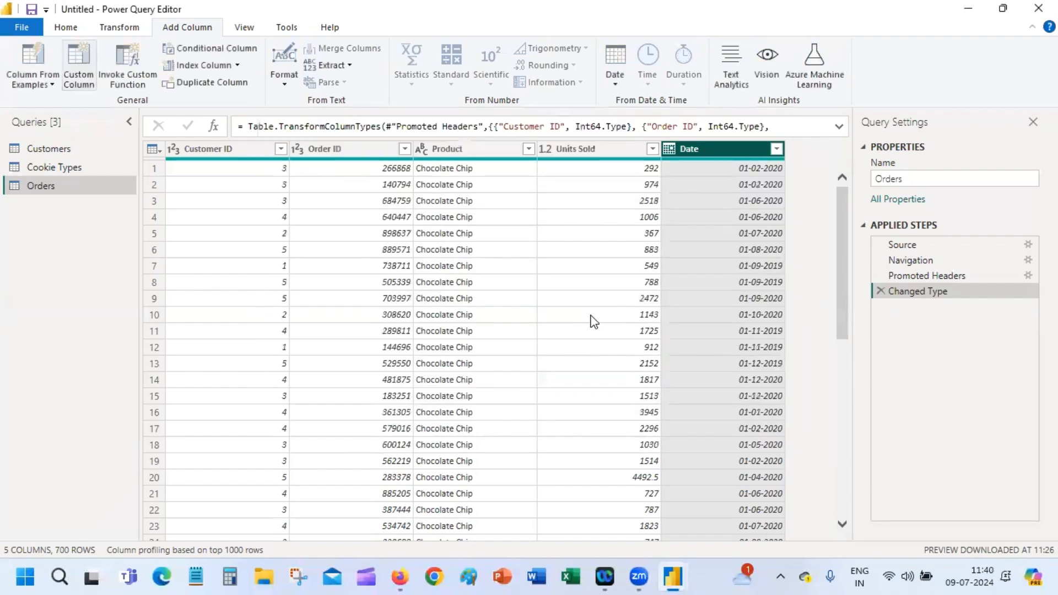
Close the Power Query Editor and apply the pending query changes to the data model
{"action": "right_click", "coordinate": [743, 152]}
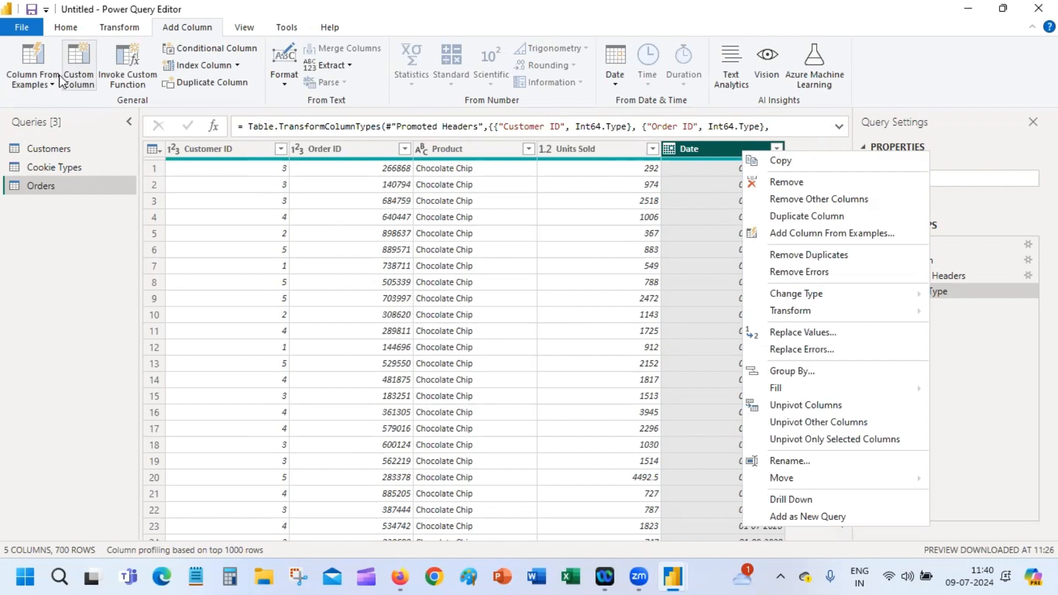
{"action": "left_click", "coordinate": [126, 27]}
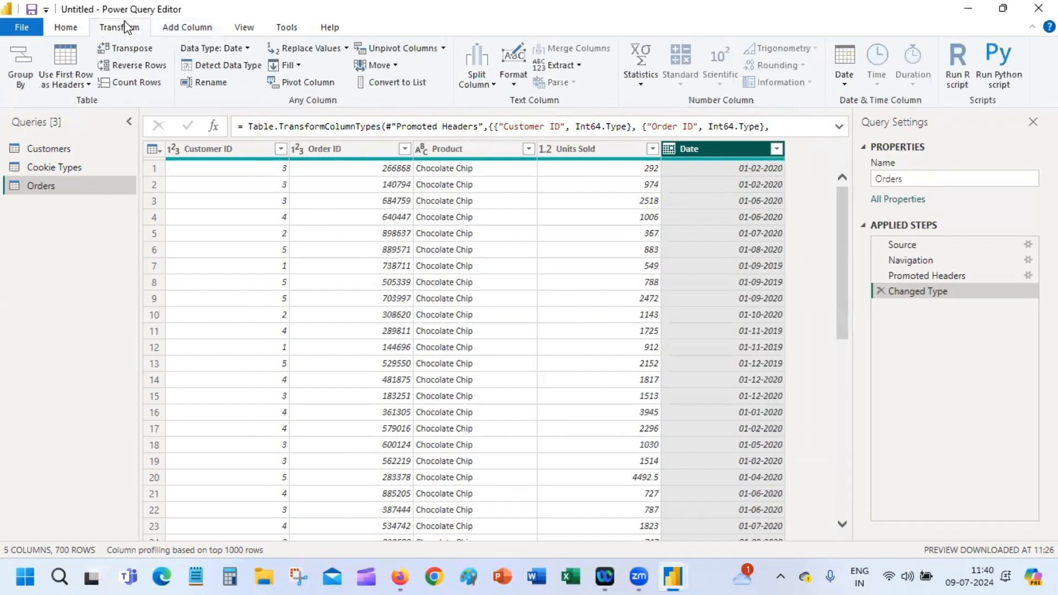
{"action": "left_click", "coordinate": [67, 28]}
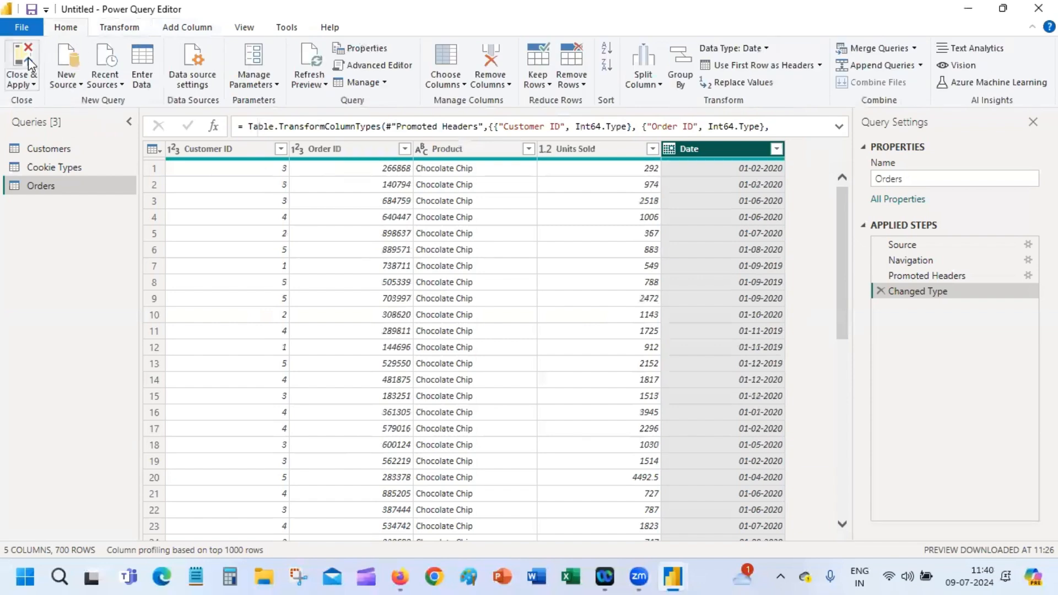
{"action": "left_click", "coordinate": [23, 58]}
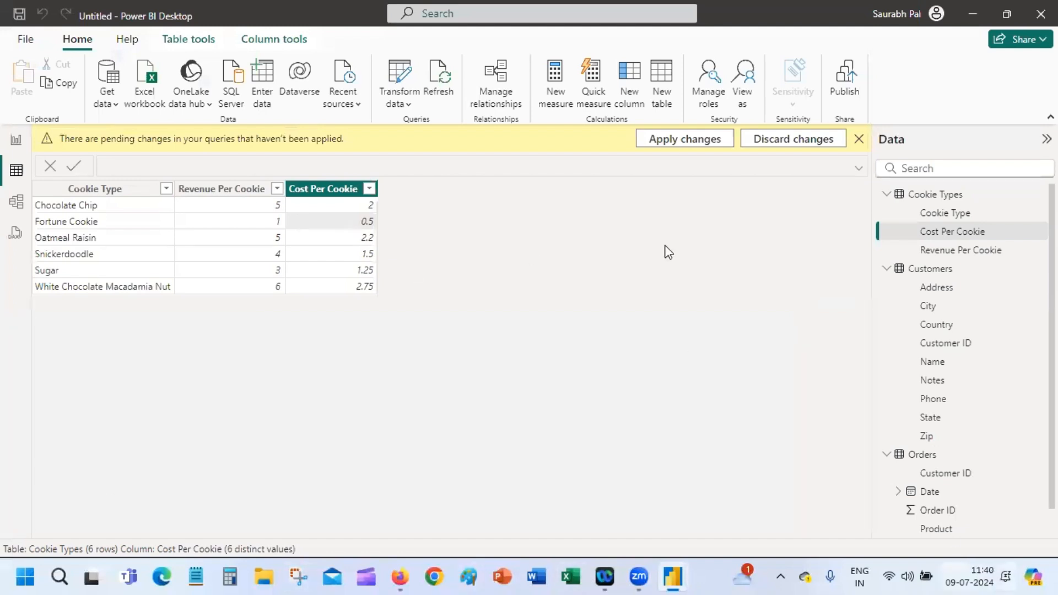
{"action": "left_click", "coordinate": [684, 141]}
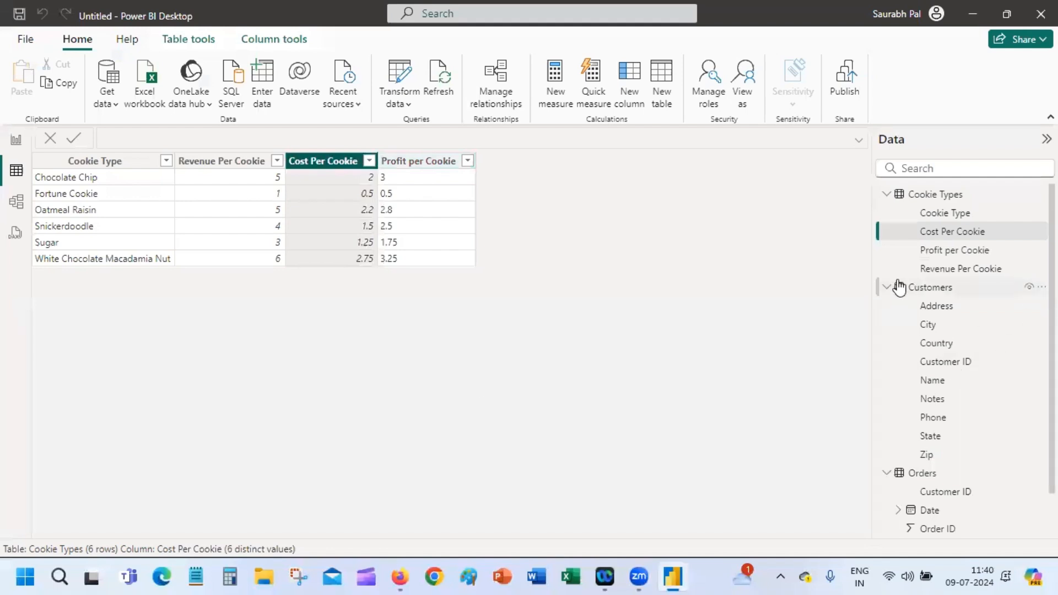
Collapse the Cookie Types and Customers field lists and display the Orders table with its Customer ID column selected
{"action": "left_click", "coordinate": [887, 195]}
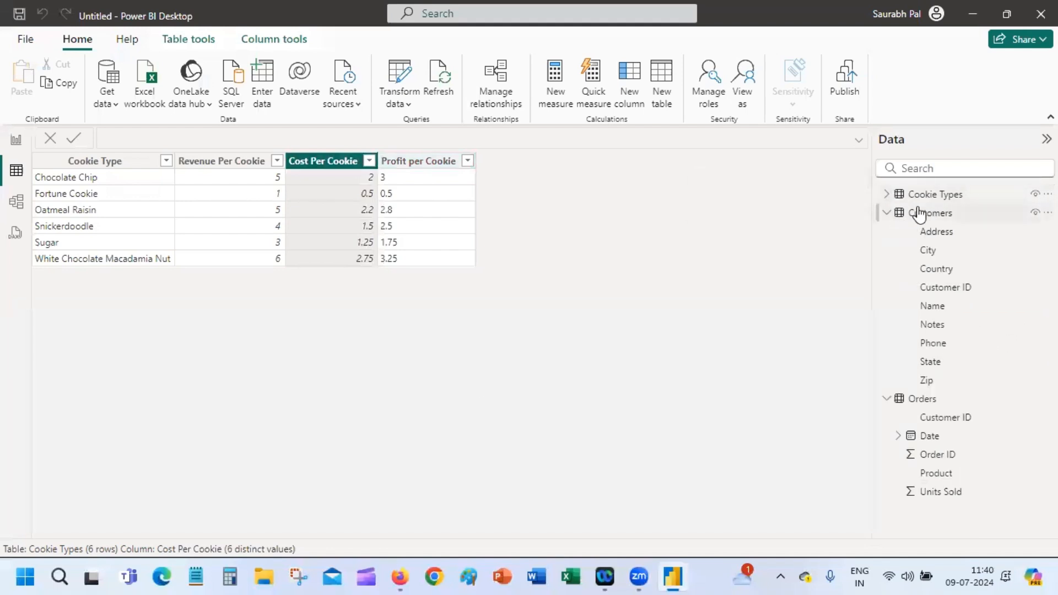
{"action": "left_click", "coordinate": [887, 213]}
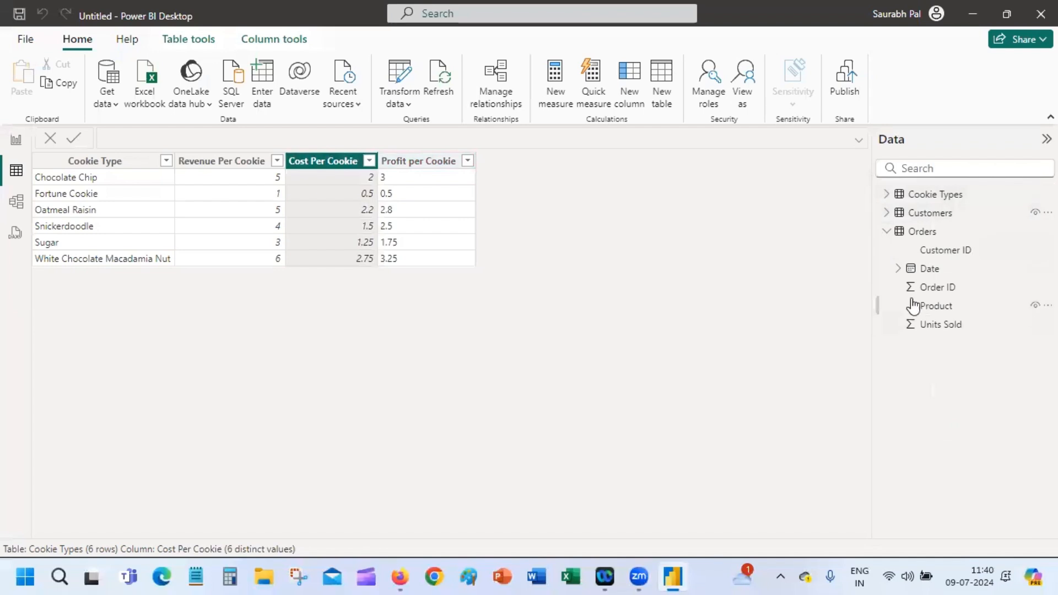
{"action": "left_click", "coordinate": [929, 251]}
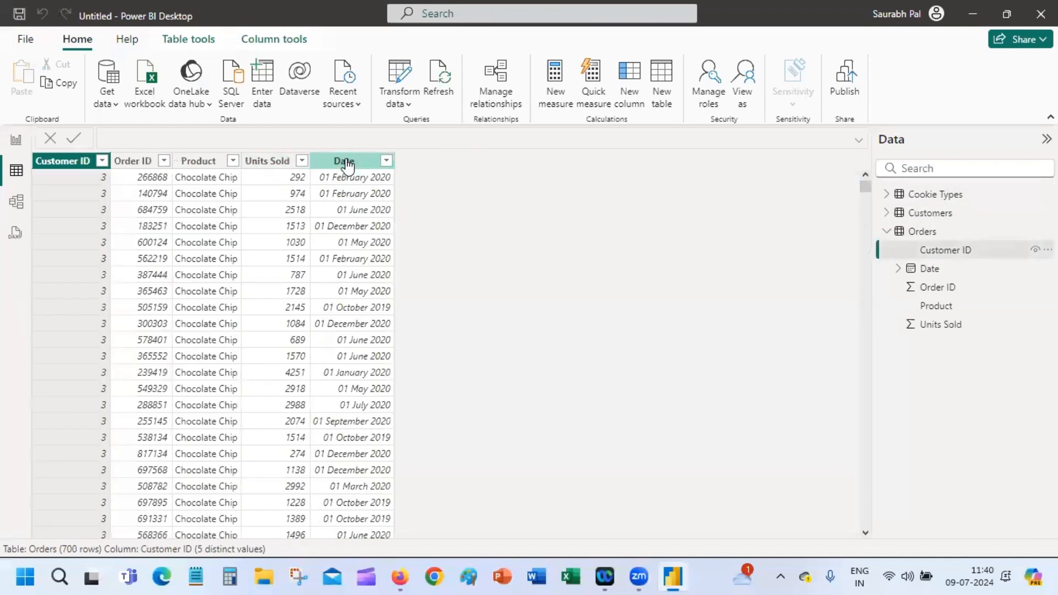
Add a calculated column to the Orders table that returns Orders[Units Sold]
{"action": "left_click", "coordinate": [207, 42]}
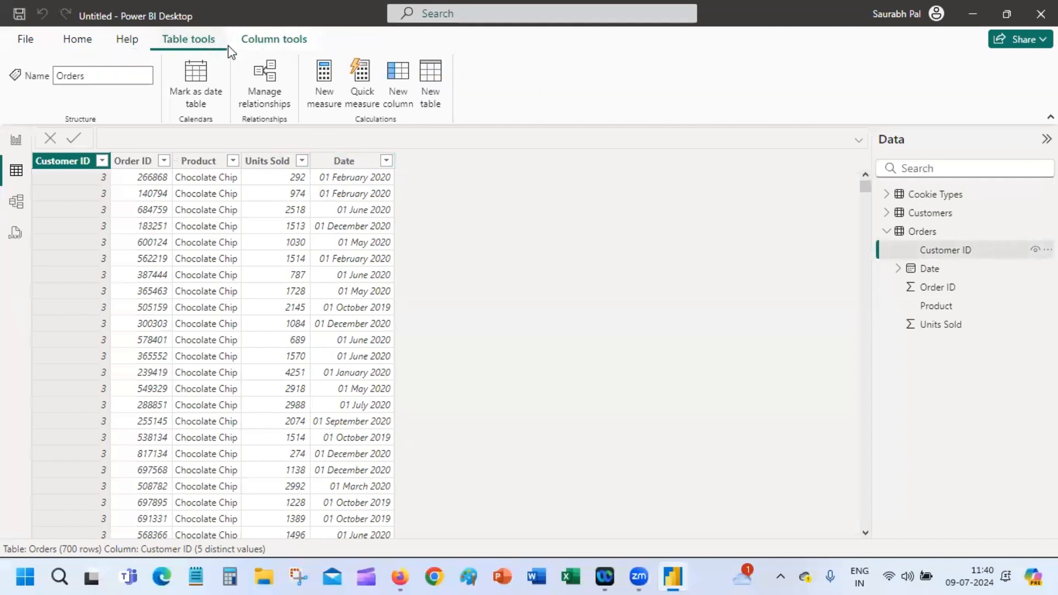
{"action": "left_click", "coordinate": [275, 43]}
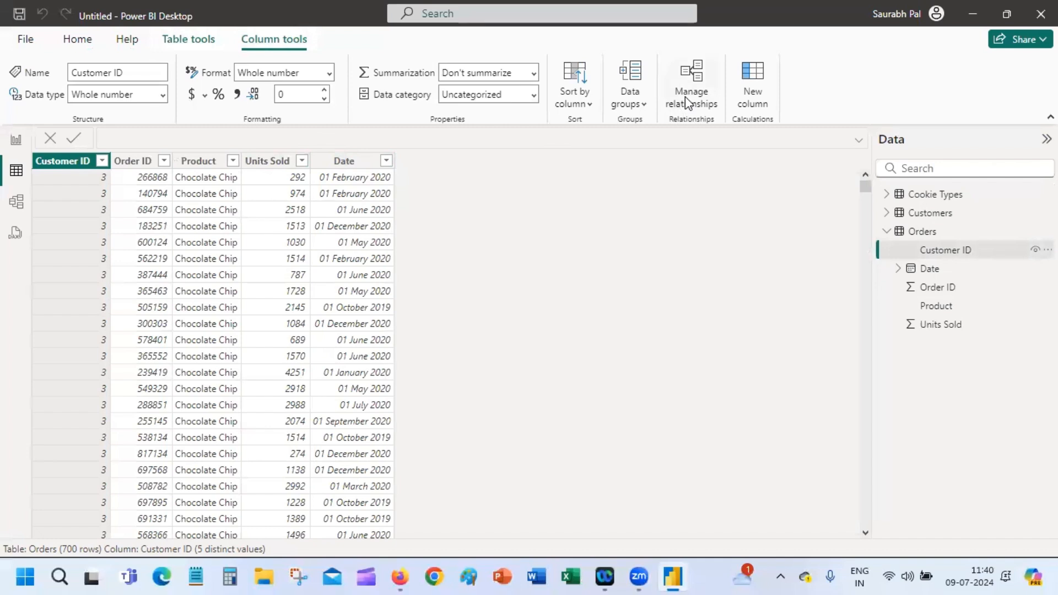
{"action": "left_click", "coordinate": [754, 93]}
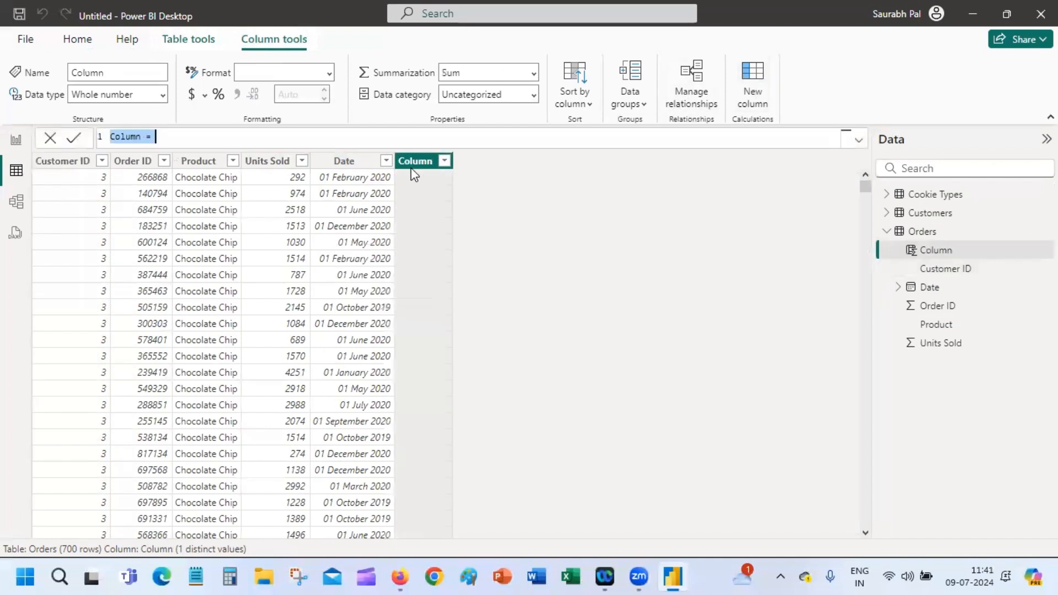
{"action": "left_click", "coordinate": [172, 141]}
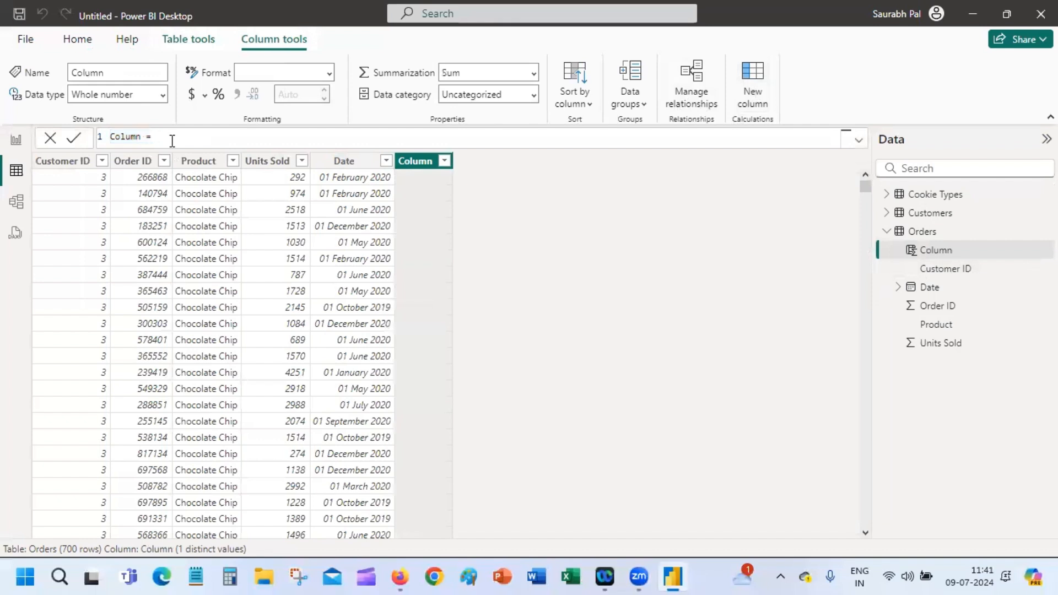
{"action": "type", "text": "i"}
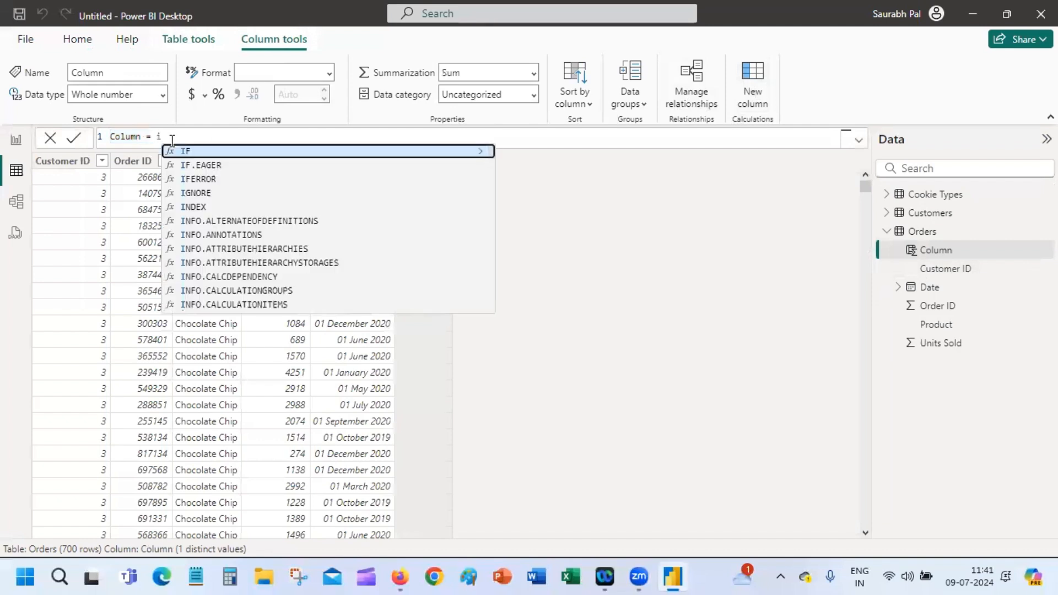
{"action": "key", "text": "BackSpace"}
{"action": "type", "text": "uni"}
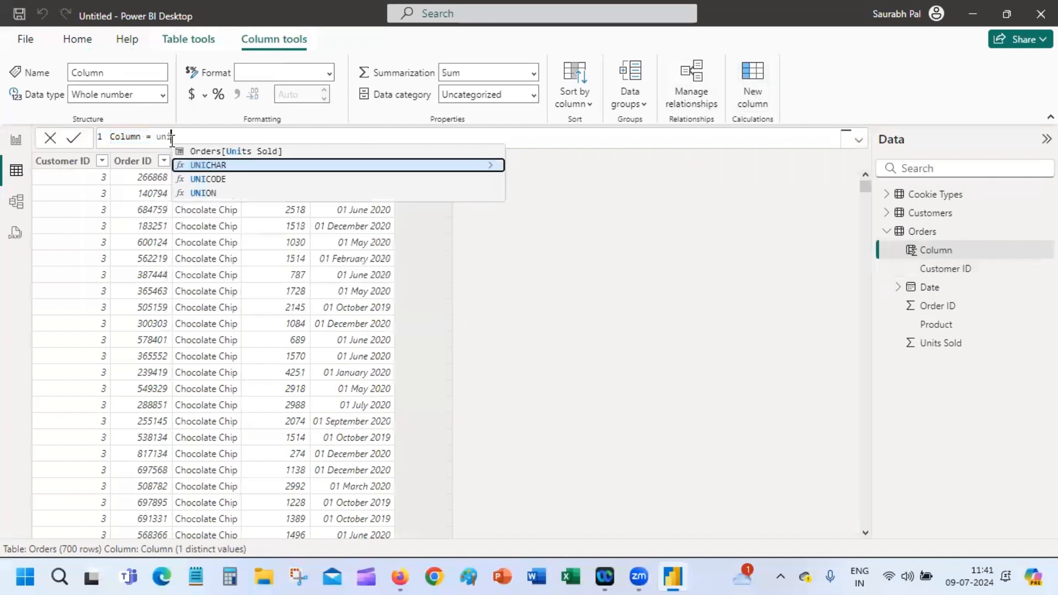
{"action": "left_click", "coordinate": [245, 150]}
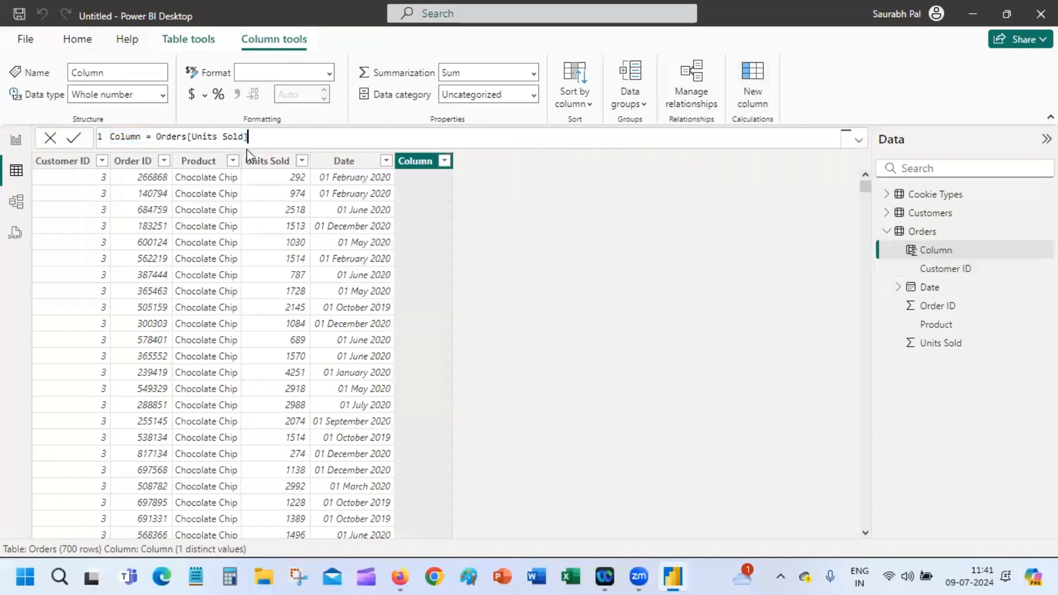
{"action": "key", "text": "Return"}
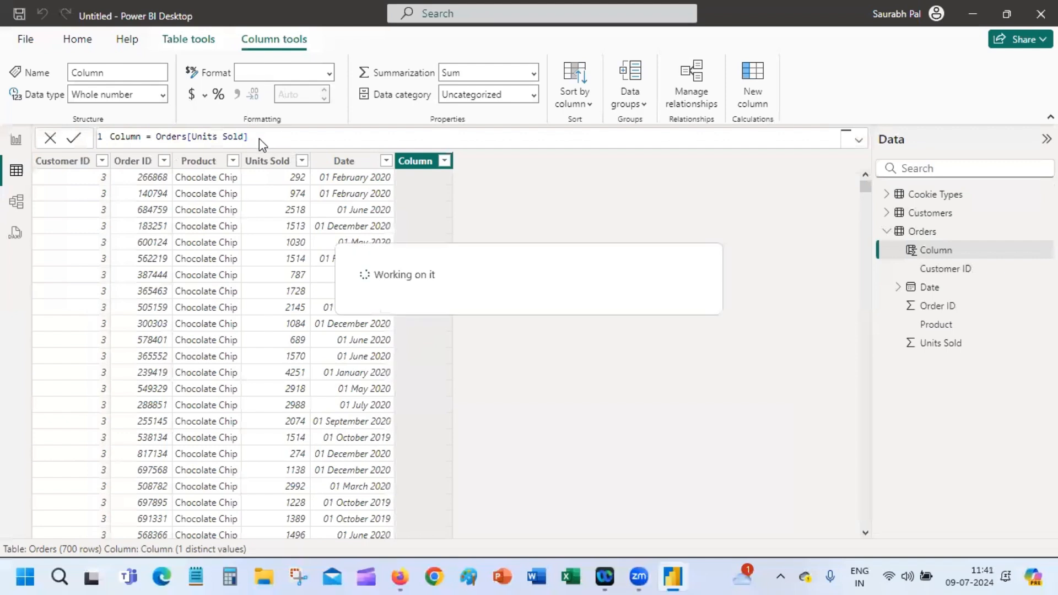
Extend the new column's formula to multiply Units Sold by RELATED('Cookie Types'[Revenue Per Cookie]) and commit it
{"action": "left_click", "coordinate": [257, 137]}
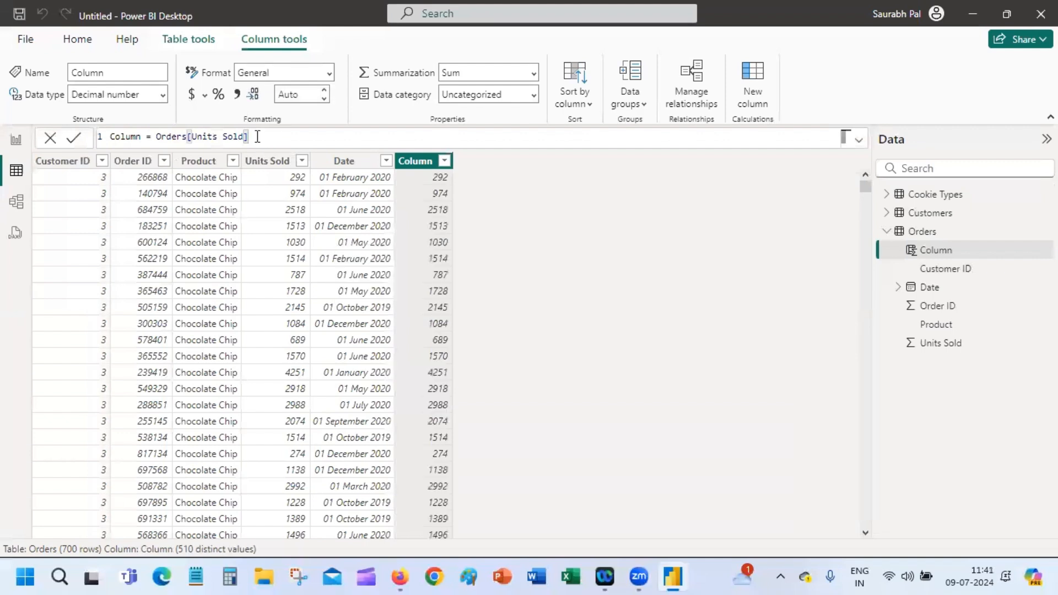
{"action": "type", "text": "*rel"}
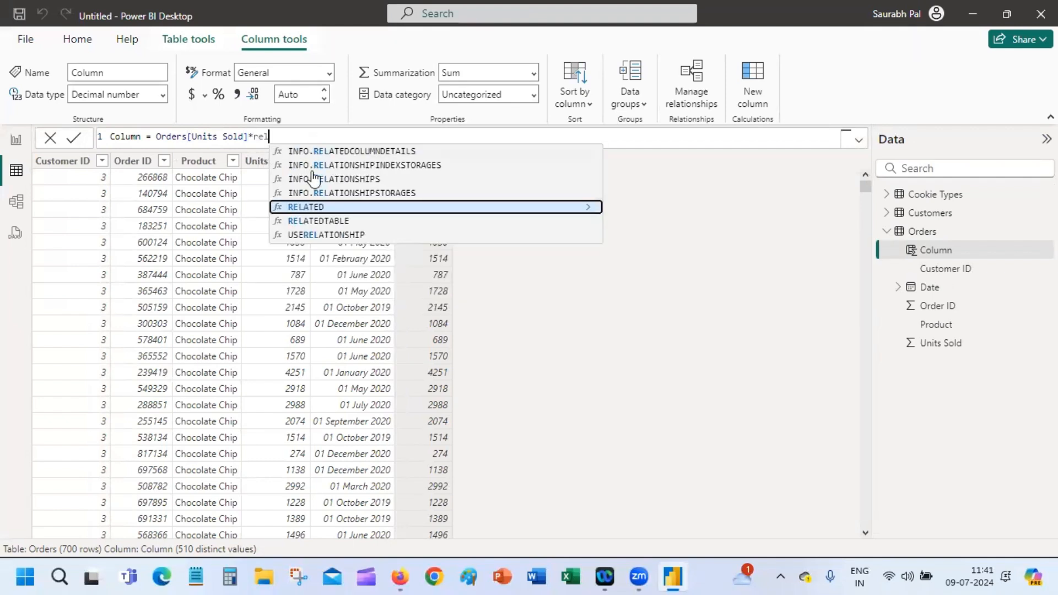
{"action": "left_click", "coordinate": [318, 209]}
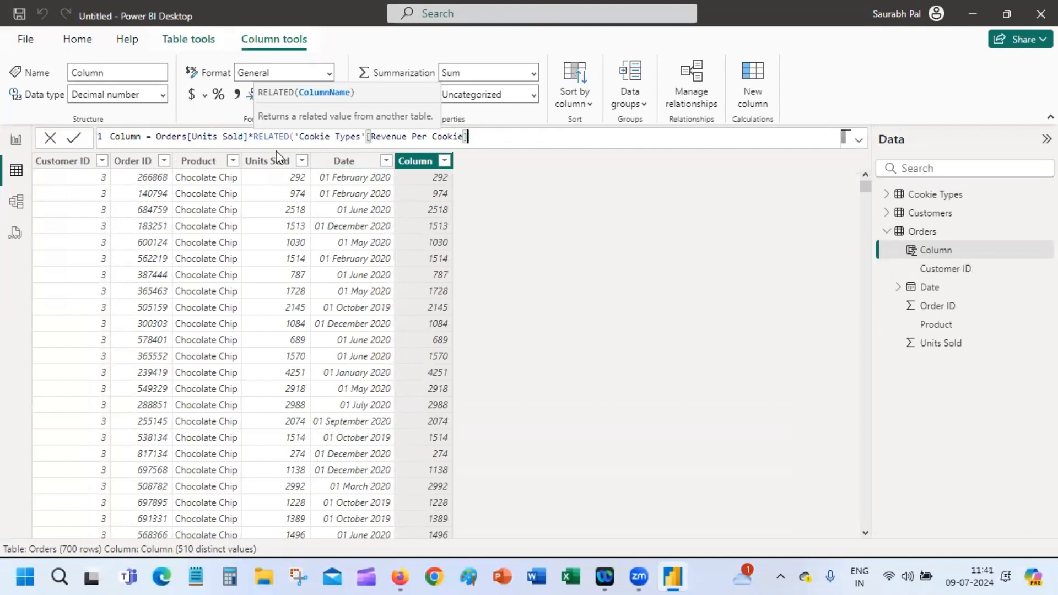
{"action": "double_click", "coordinate": [381, 138]}
{"action": "left_click", "coordinate": [381, 139]}
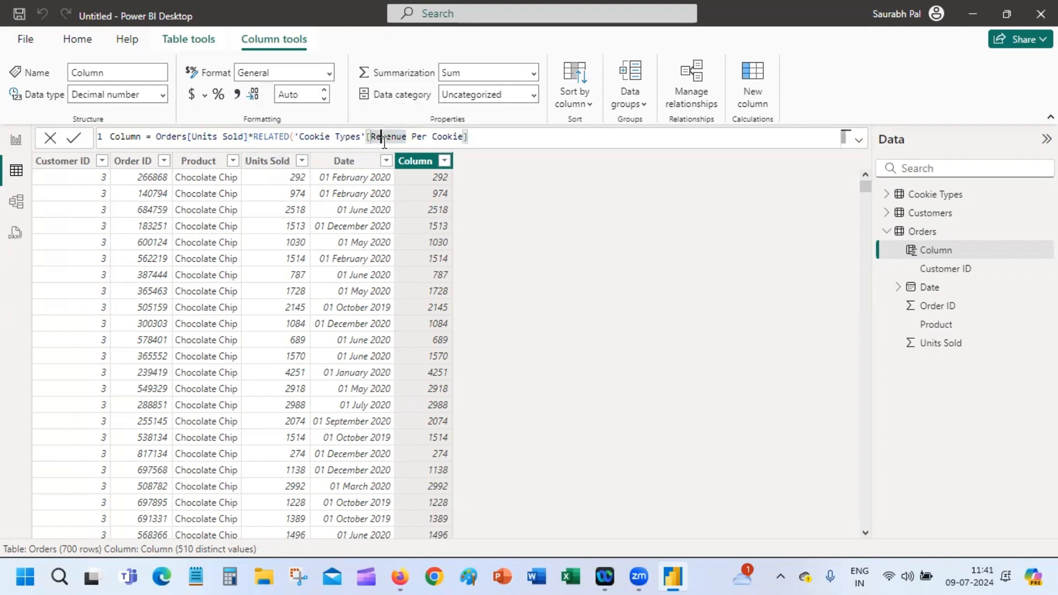
{"action": "double_click", "coordinate": [408, 138]}
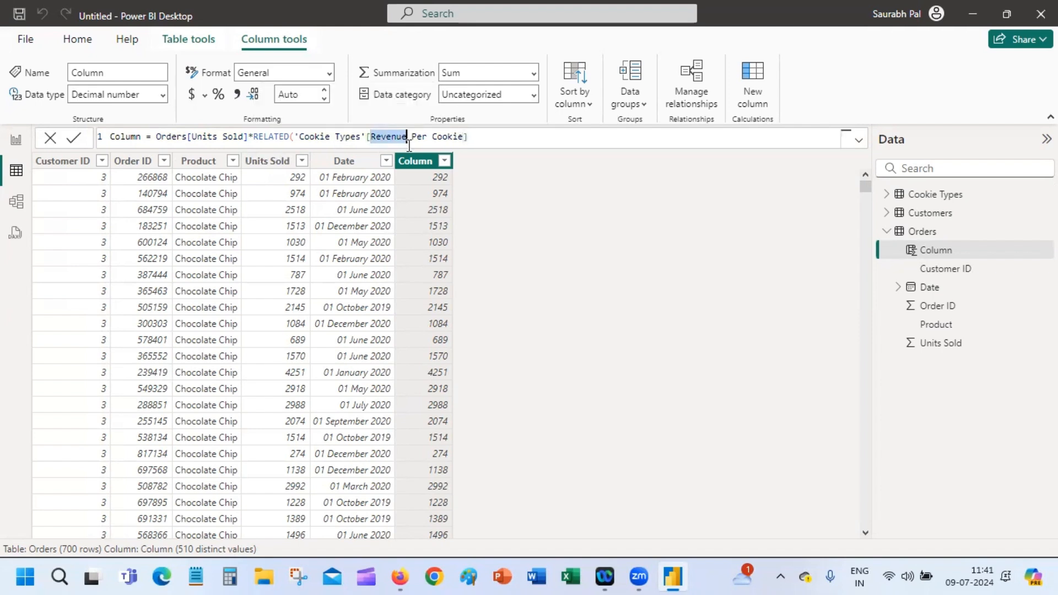
{"action": "left_click", "coordinate": [489, 123]}
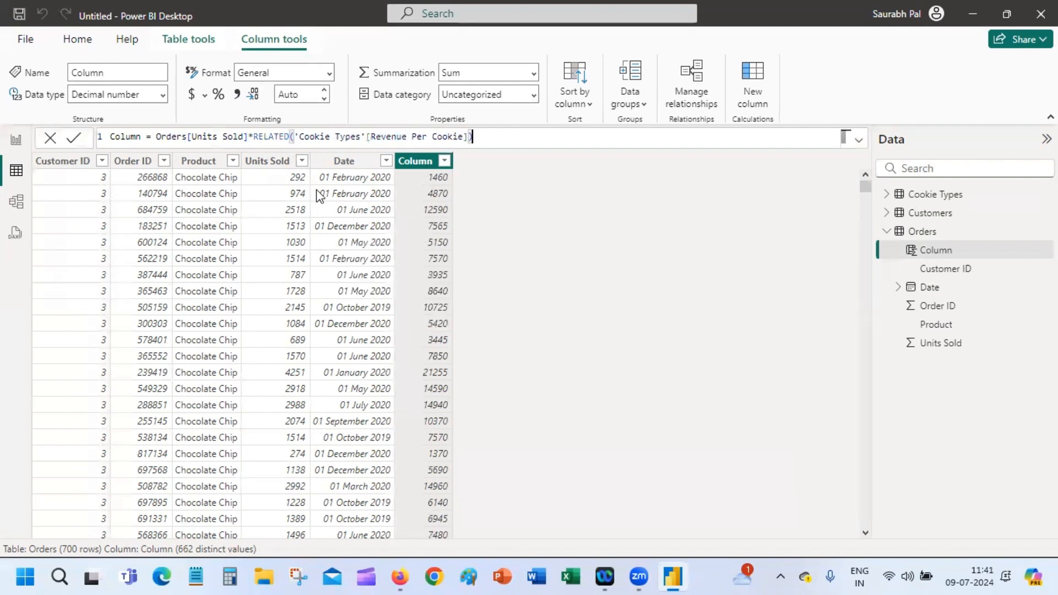
Rename the calculated revenue column in Orders as Revenue per Order
{"action": "right_click", "coordinate": [414, 168]}
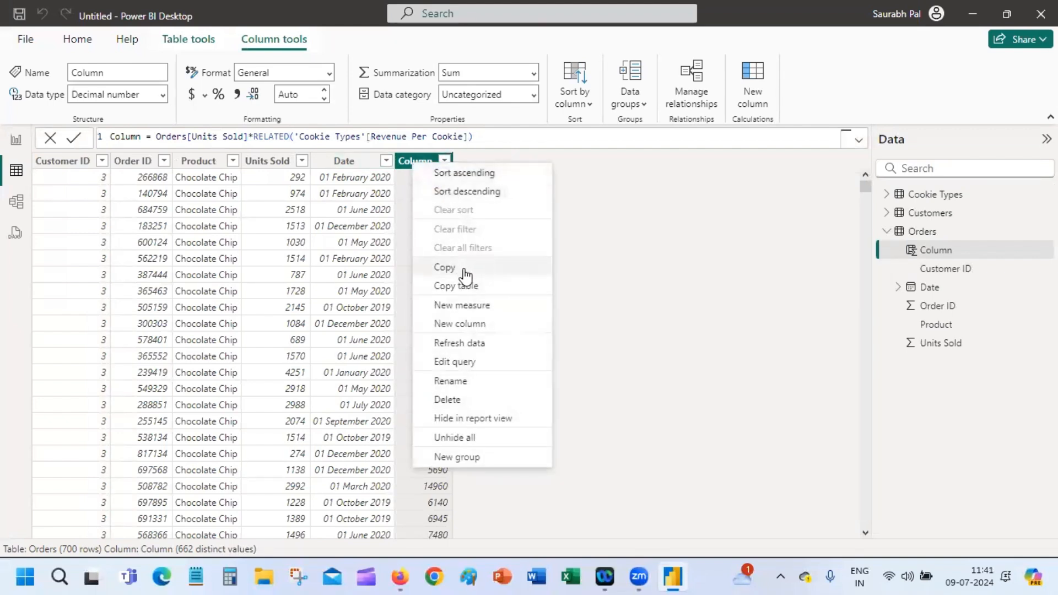
{"action": "left_click", "coordinate": [476, 380]}
{"action": "type", "text": "R"}
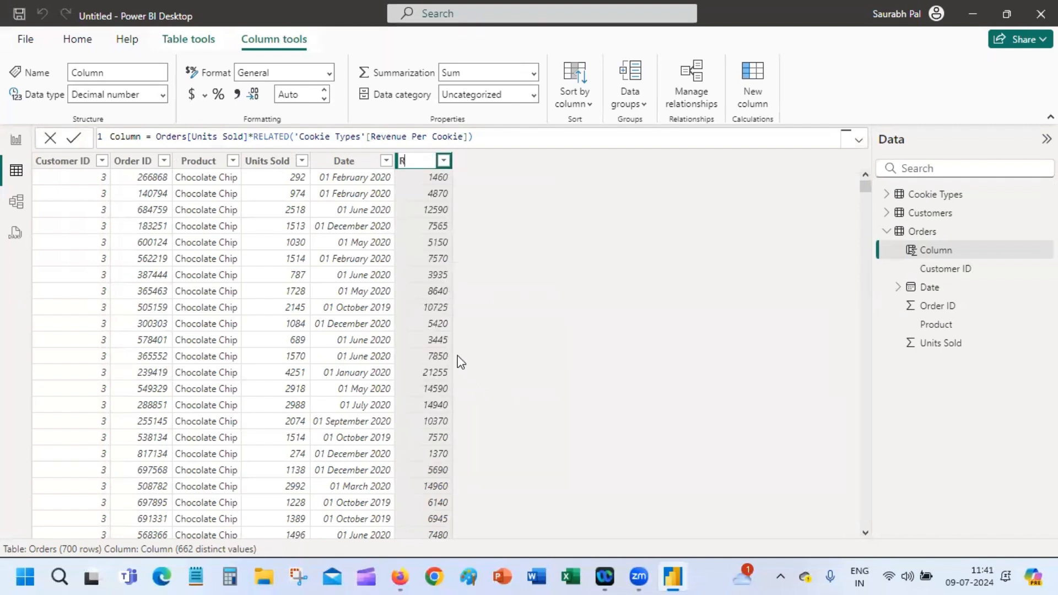
{"action": "type", "text": "evenue per"}
{"action": "type", "text": " Order"}
{"action": "key", "text": "Return"}
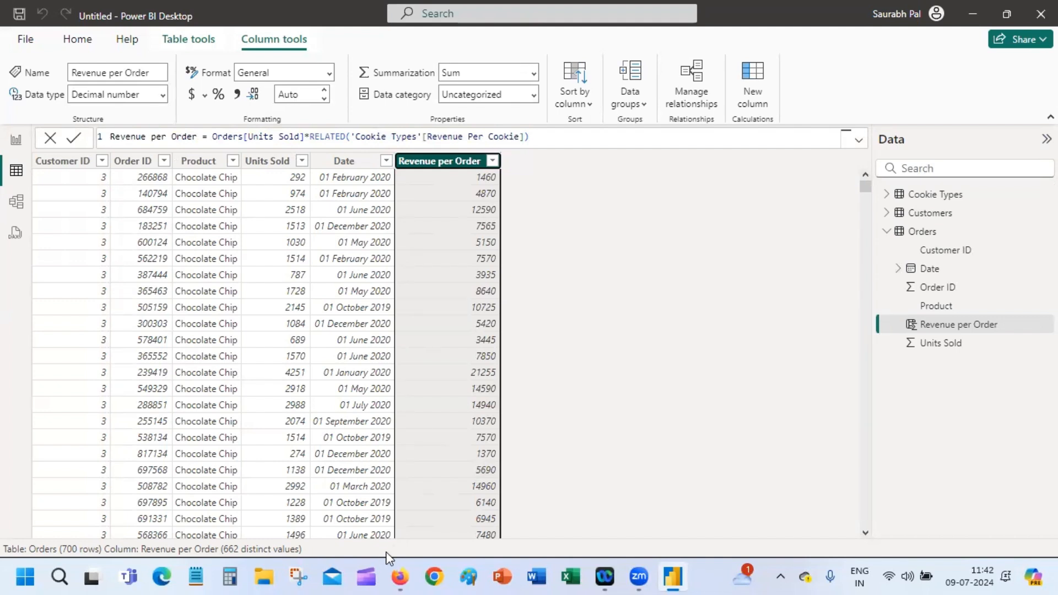
Expand the Cookie Types field list and add another calculated column to Orders named Cost per Order
{"action": "mouse_move", "coordinate": [396, 577]}
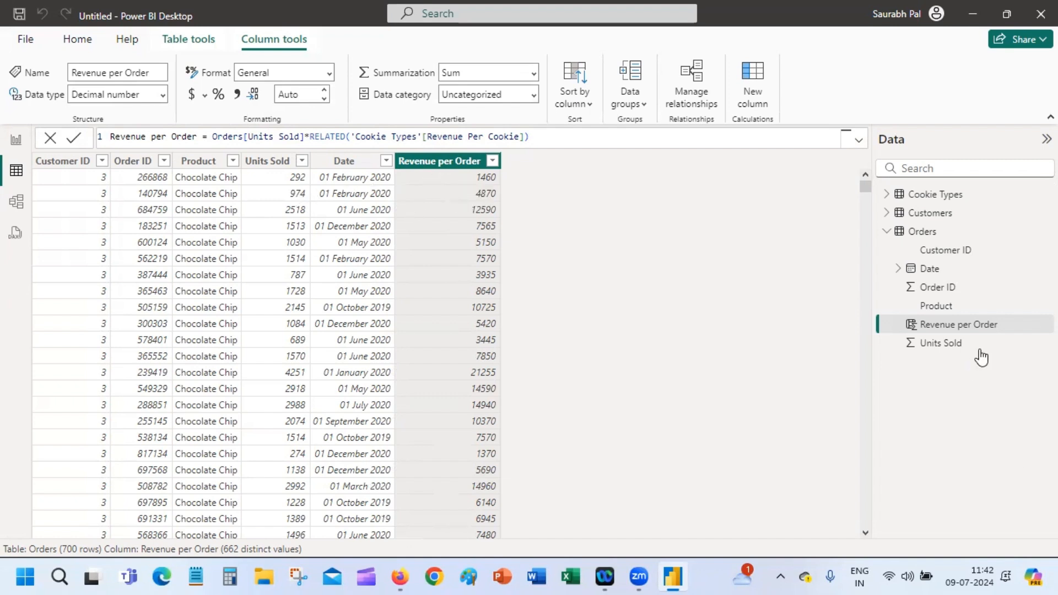
{"action": "left_click", "coordinate": [892, 196]}
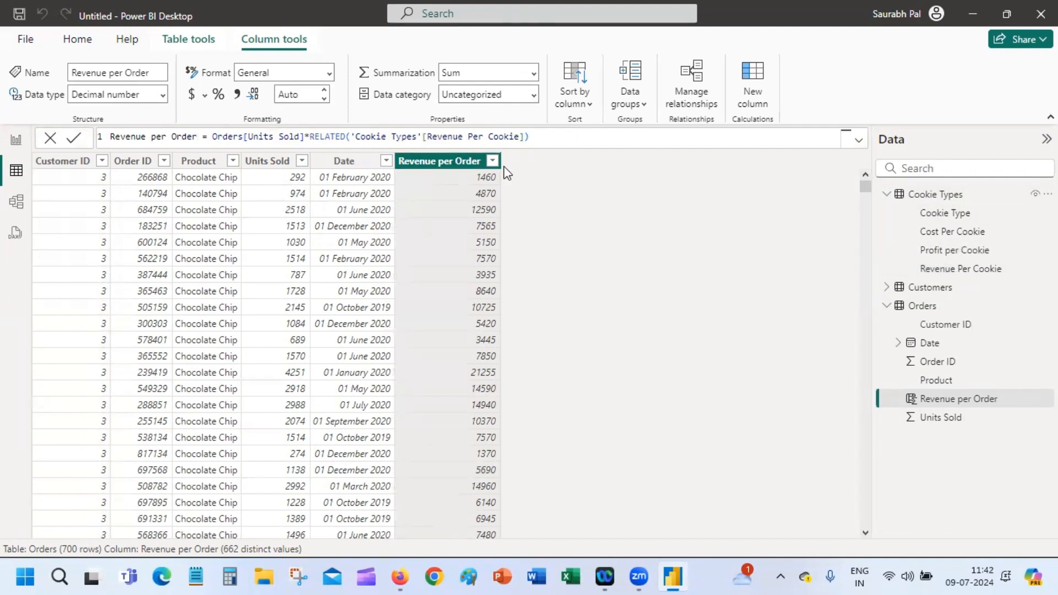
{"action": "right_click", "coordinate": [477, 166]}
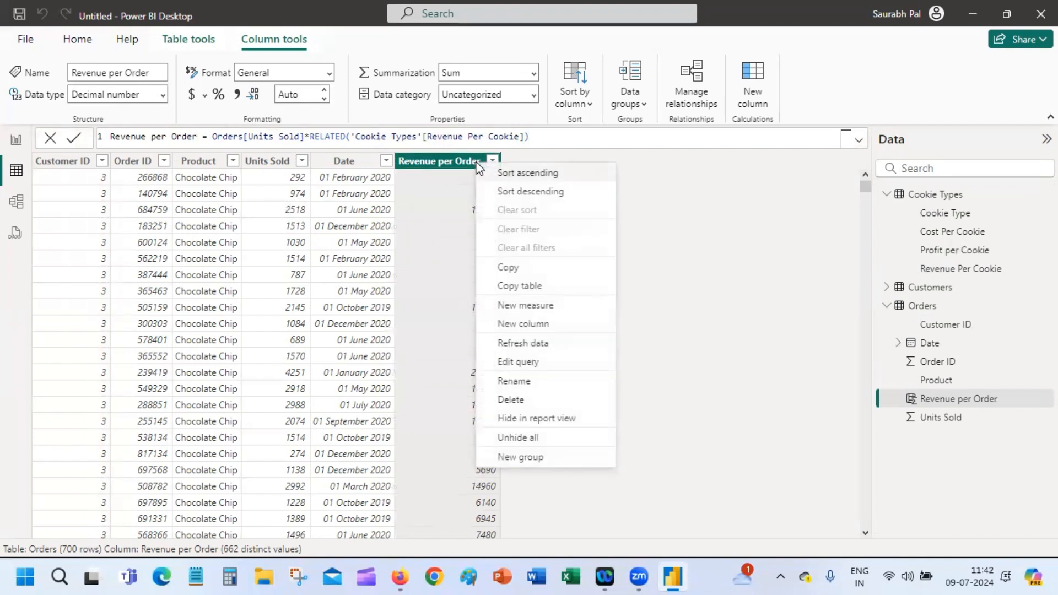
{"action": "left_click", "coordinate": [568, 333]}
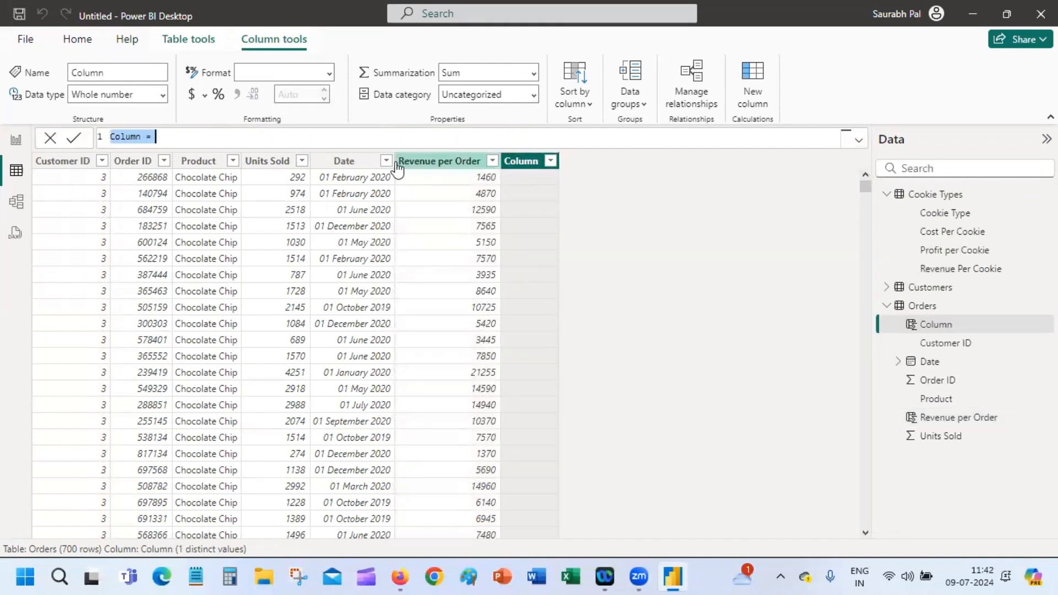
{"action": "double_click", "coordinate": [139, 137]}
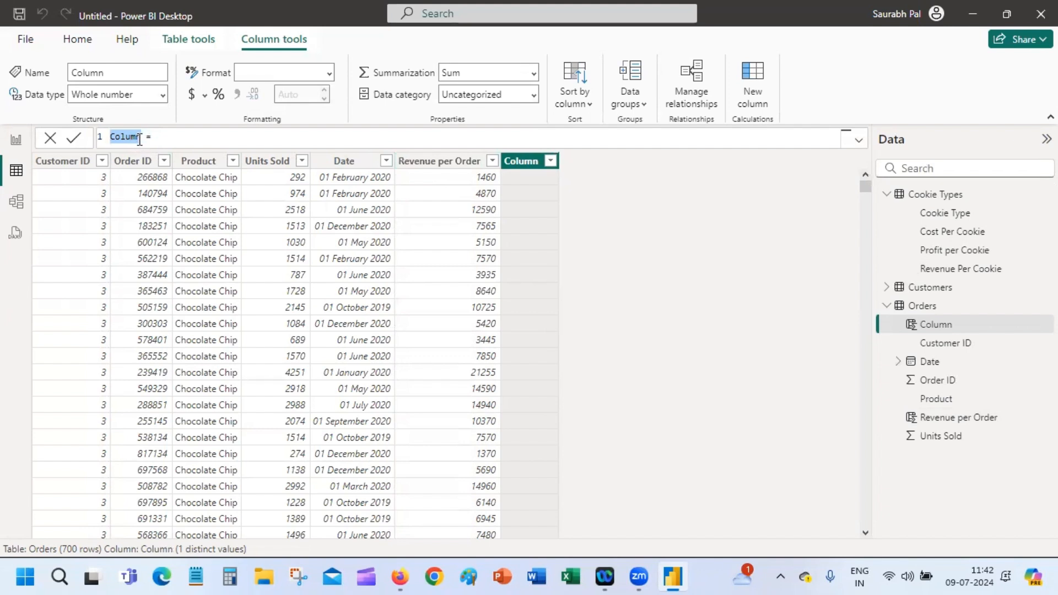
{"action": "left_click", "coordinate": [117, 138]}
{"action": "double_click", "coordinate": [112, 138]}
{"action": "type", "text": "Cost per"}
{"action": "type", "text": " C"}
{"action": "type", "text": "rder"}
{"action": "key", "text": "Right"}
{"action": "key", "text": "Right"}
{"action": "key", "text": "Right"}
Begin the Cost per Order formula with the RELATED function referencing 'Cookie Types'[Cost Per Cookie]
{"action": "type", "text": "r"}
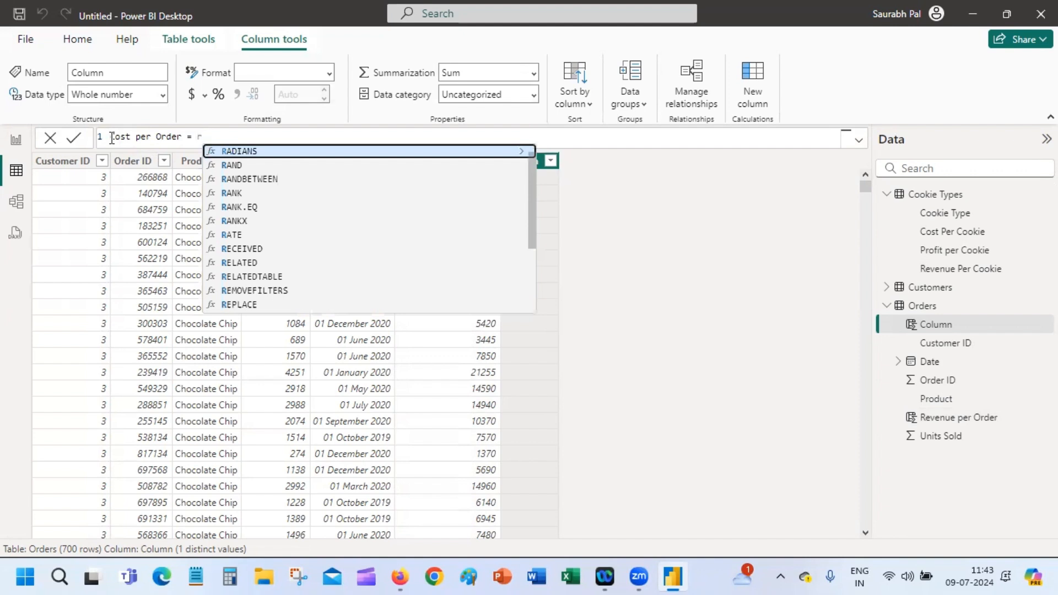
{"action": "type", "text": "e"}
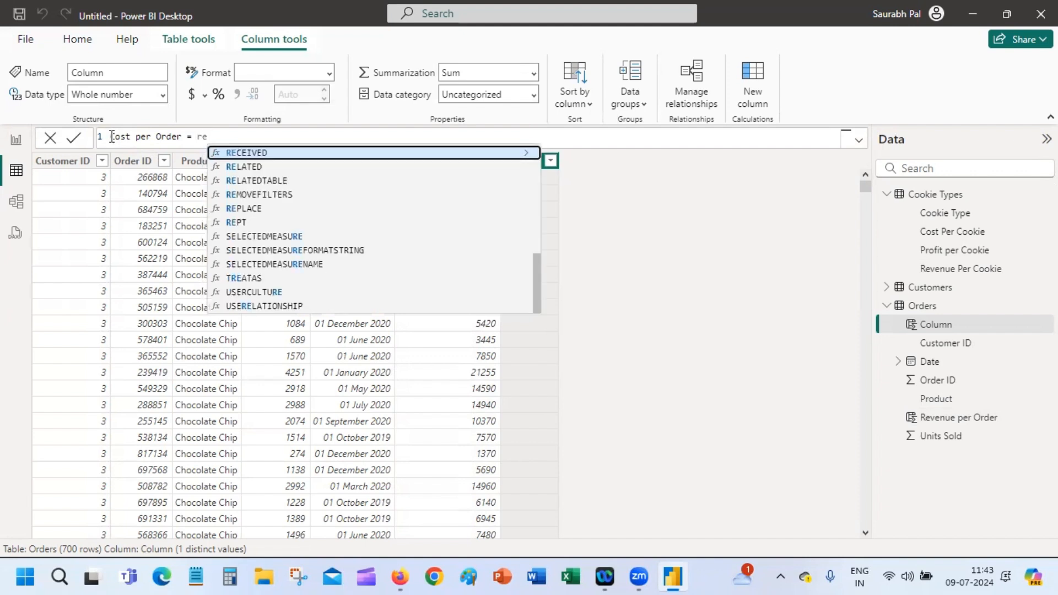
{"action": "left_click", "coordinate": [249, 166]}
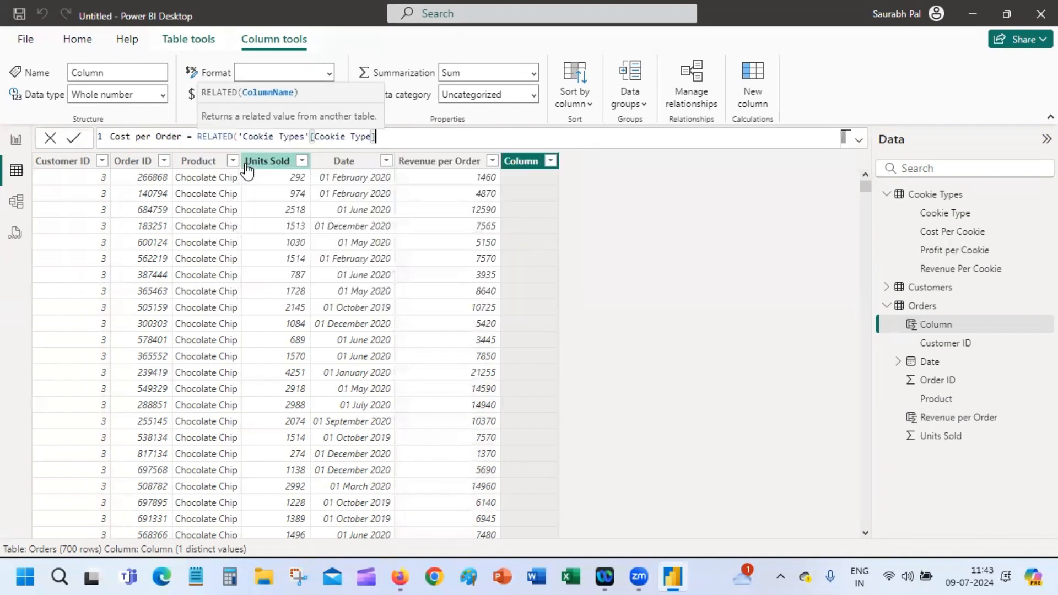
{"action": "double_click", "coordinate": [243, 138]}
{"action": "left_click", "coordinate": [313, 137]}
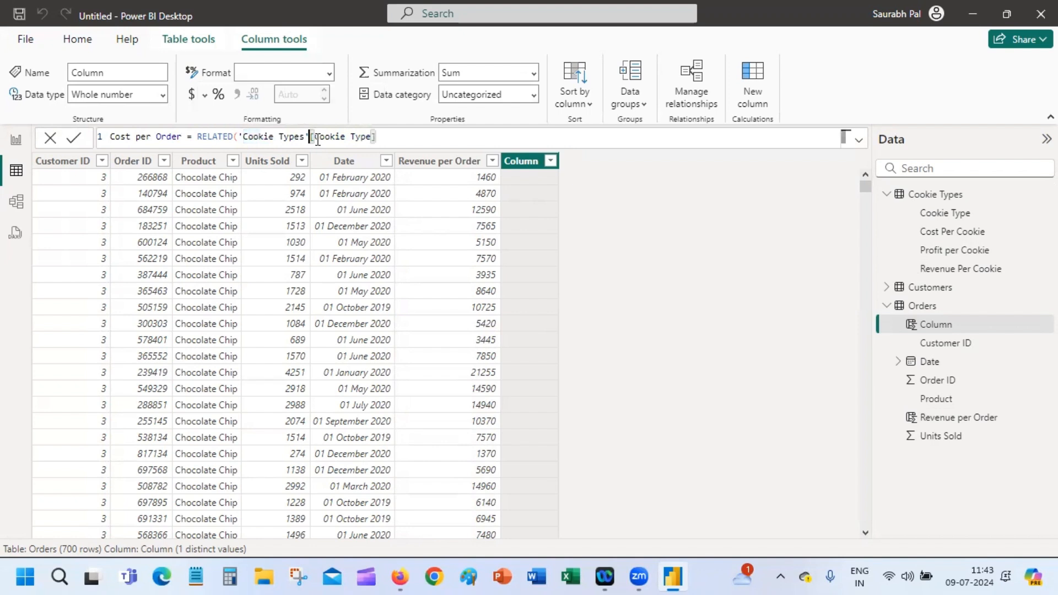
{"action": "left_click", "coordinate": [371, 139], "text": "shift"}
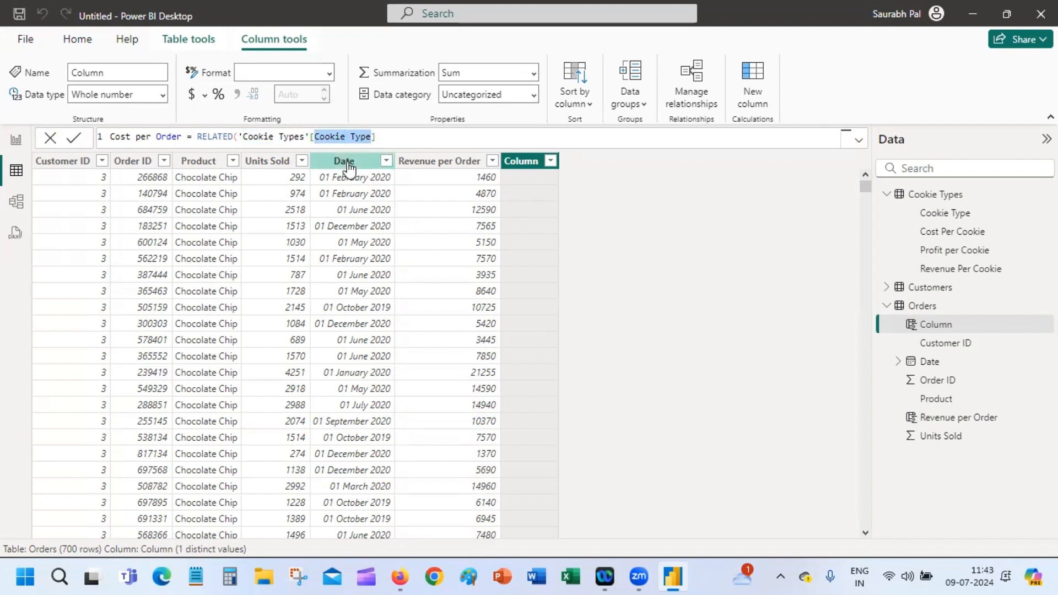
{"action": "type", "text": "Cos"}
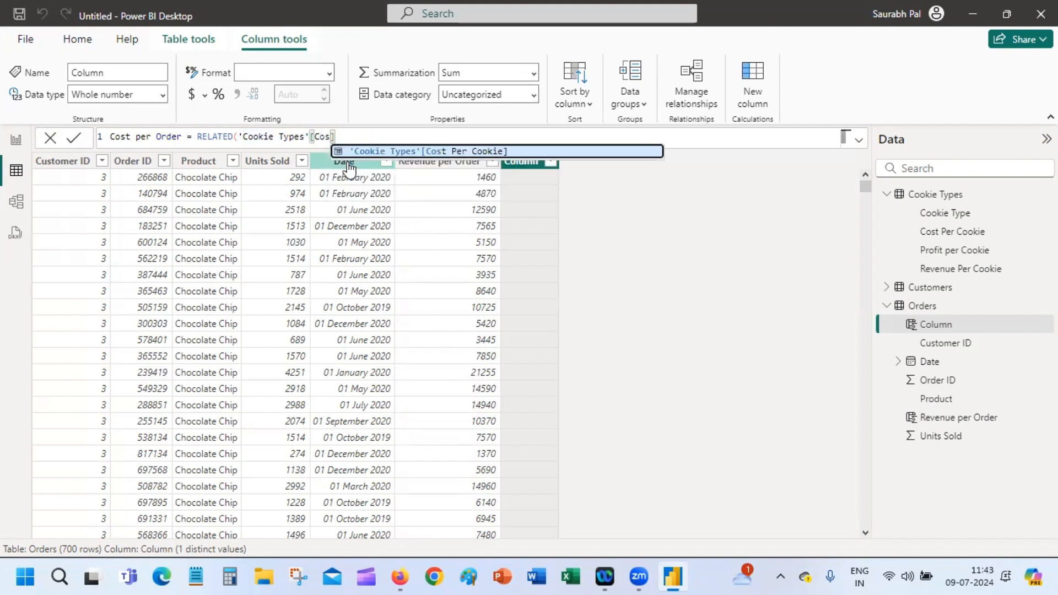
{"action": "left_click", "coordinate": [427, 152]}
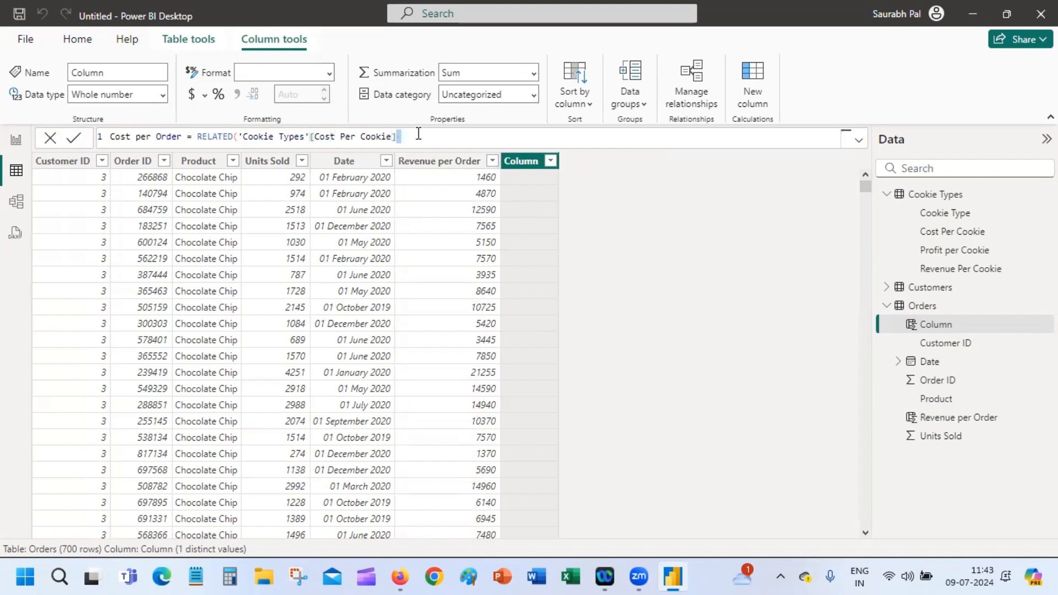
Close the RELATED function, multiply it by Orders[Units Sold] and commit the Cost per Order formula
{"action": "key", "text": "BackSpace"}
{"action": "type", "text": ")*uni"}
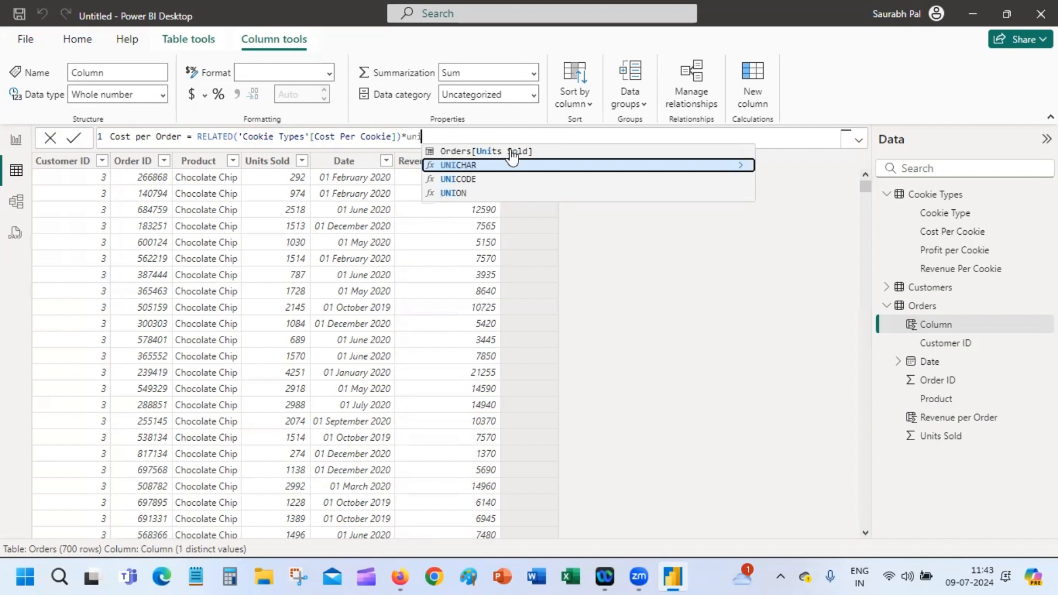
{"action": "left_click", "coordinate": [510, 151]}
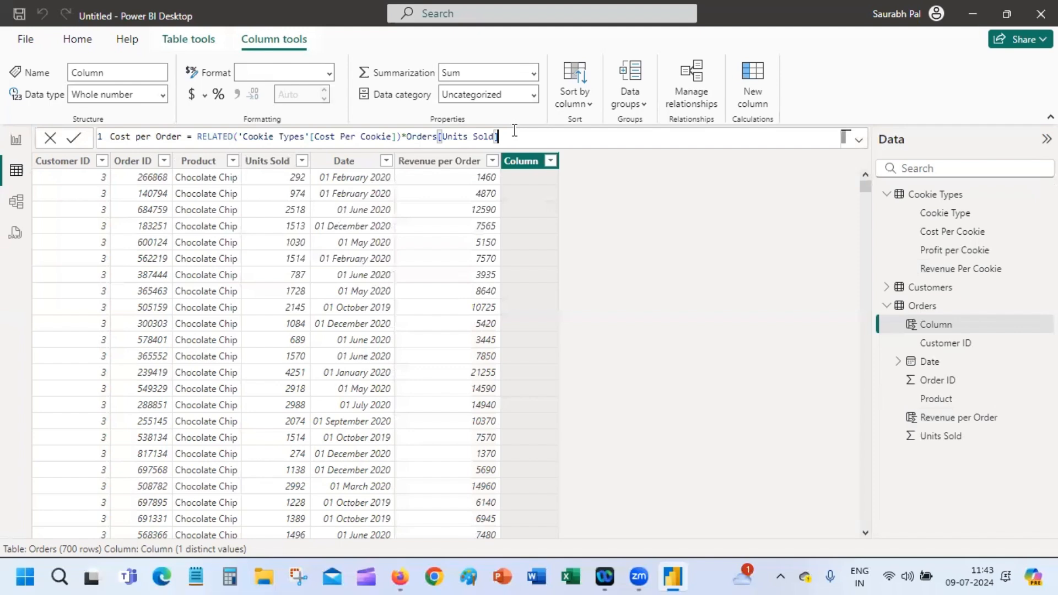
{"action": "key", "text": "Return"}
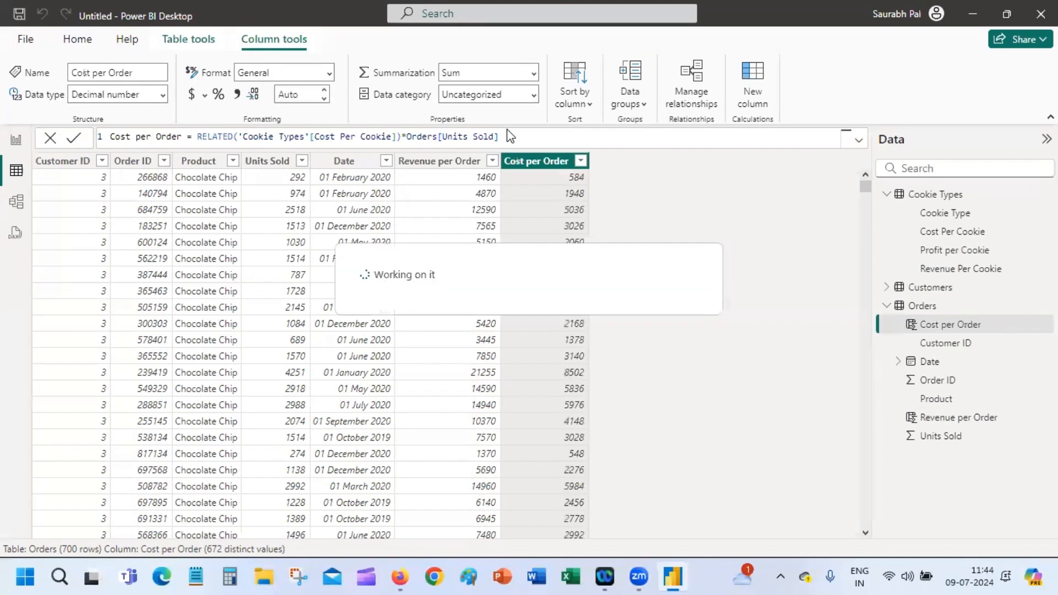
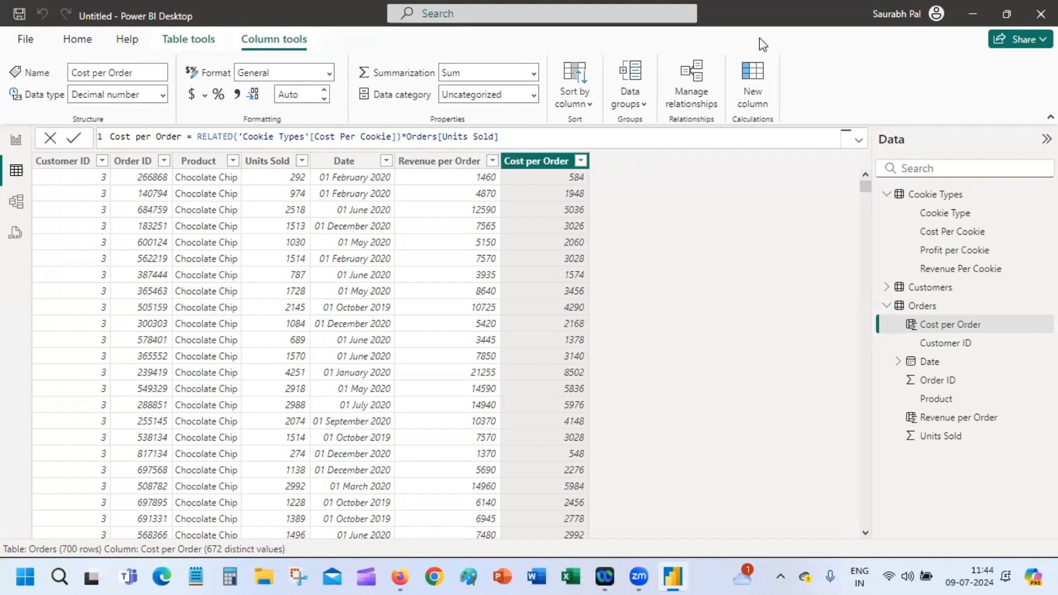
Add a calculated column to the Orders table and begin its formula with Orders[Revenue per Order]
{"action": "left_click", "coordinate": [756, 92]}
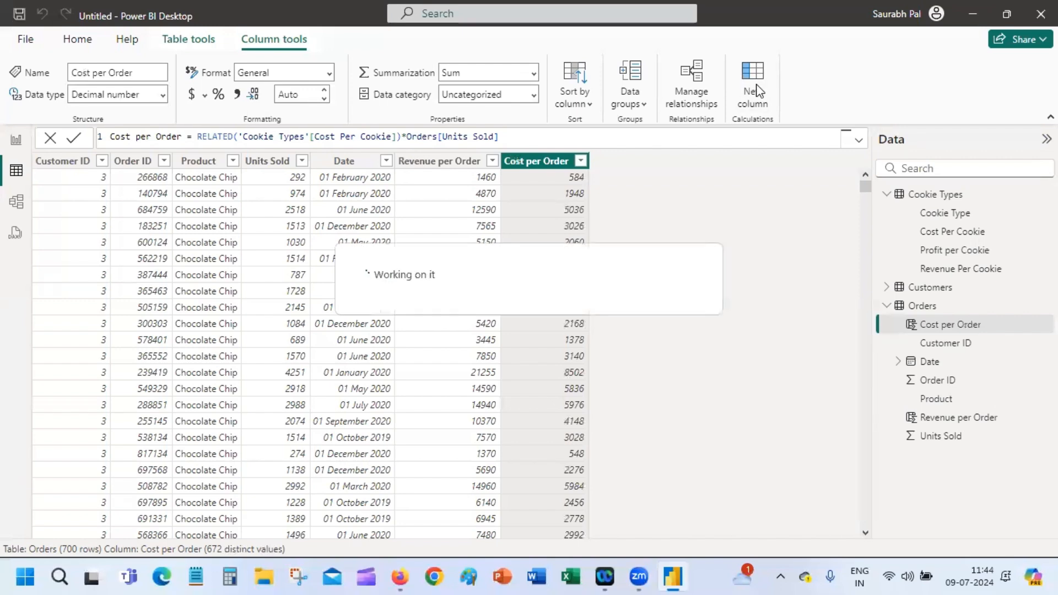
{"action": "left_click", "coordinate": [195, 132]}
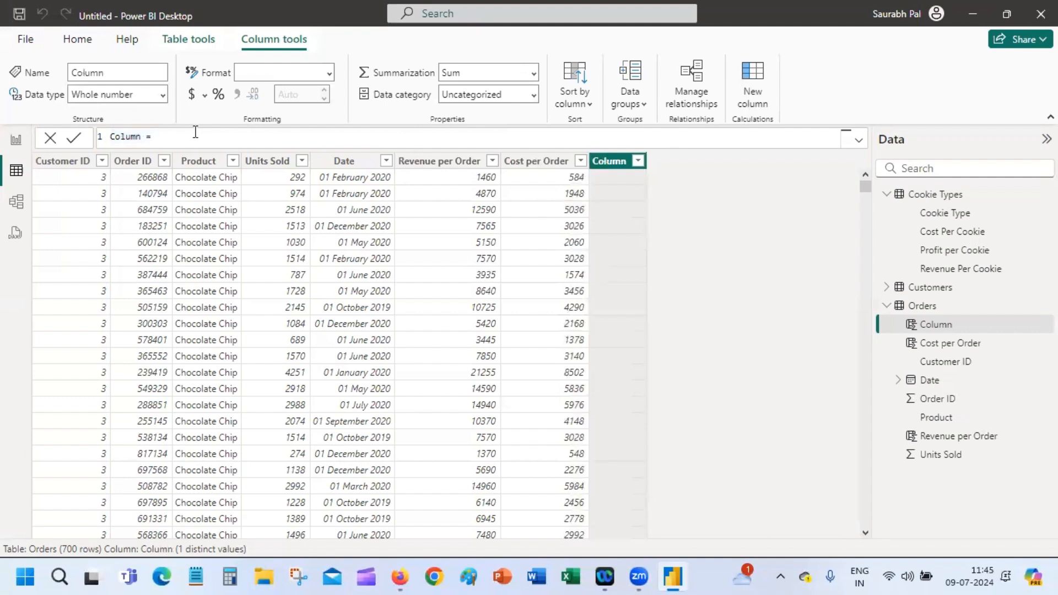
{"action": "type", "text": "rev"}
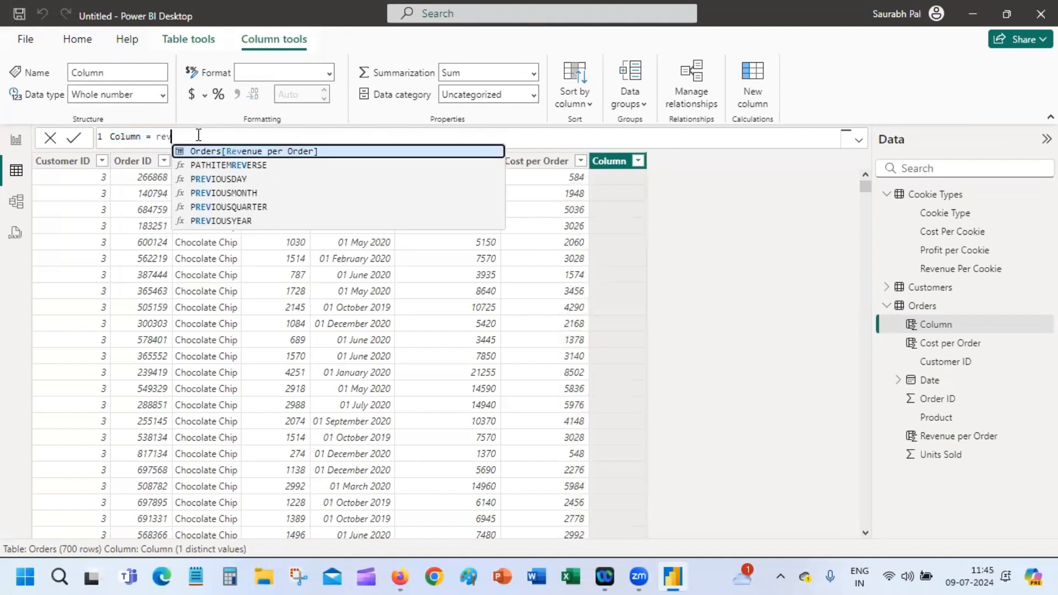
{"action": "left_click", "coordinate": [286, 153]}
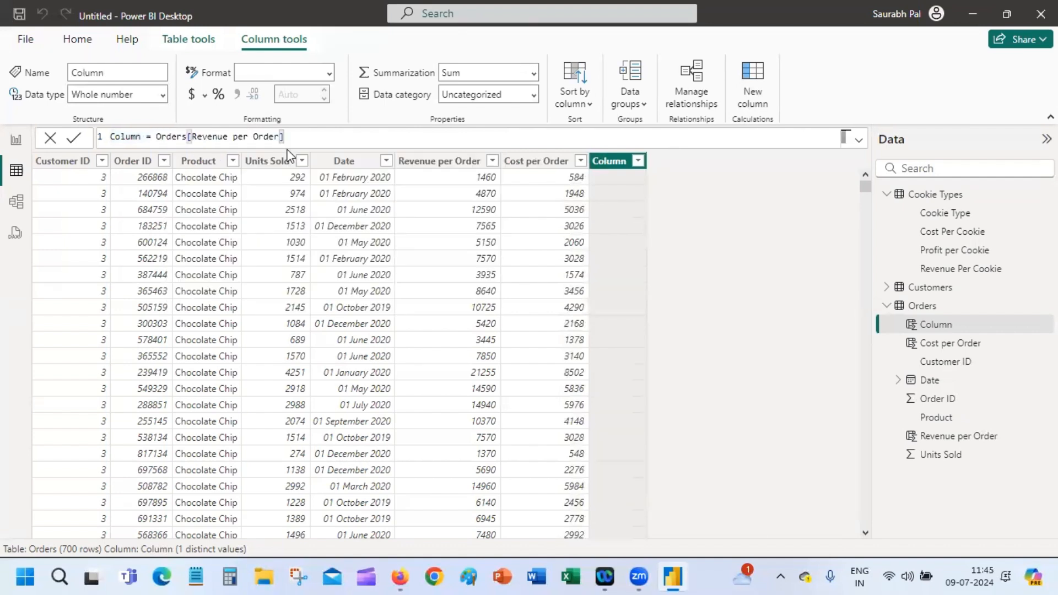
Subtract Orders[Cost per Order] from the revenue reference in the new column's formula
{"action": "type", "text": "-cps//"}
{"action": "key", "text": "Num_Lock"}
{"action": "key", "text": "Num_Lock"}
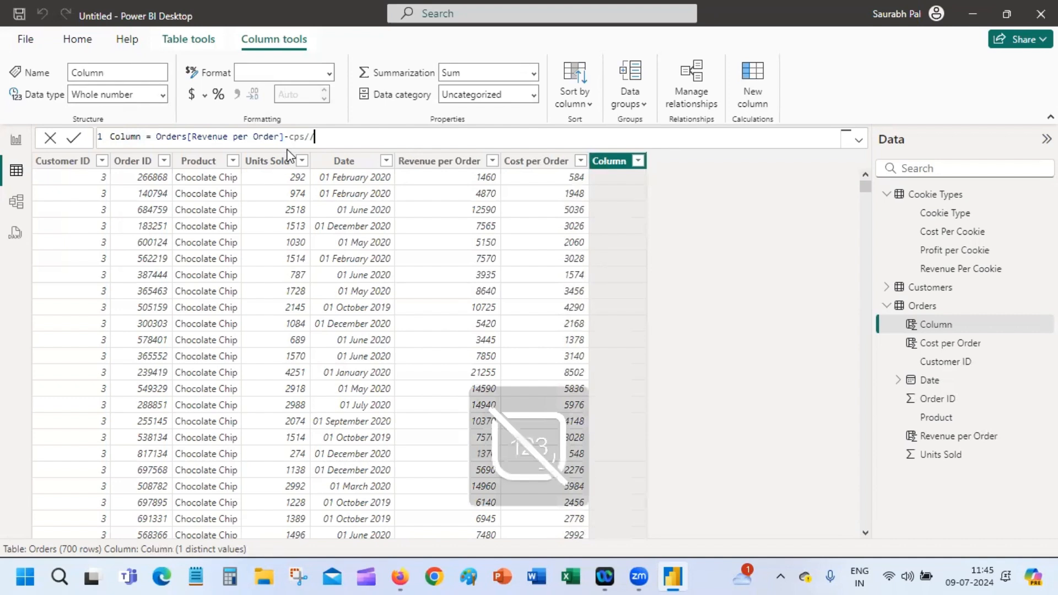
{"action": "key", "text": "BackSpace"}
{"action": "key", "text": "BackSpace"}
{"action": "key", "text": "BackSpace"}
{"action": "type", "text": "o"}
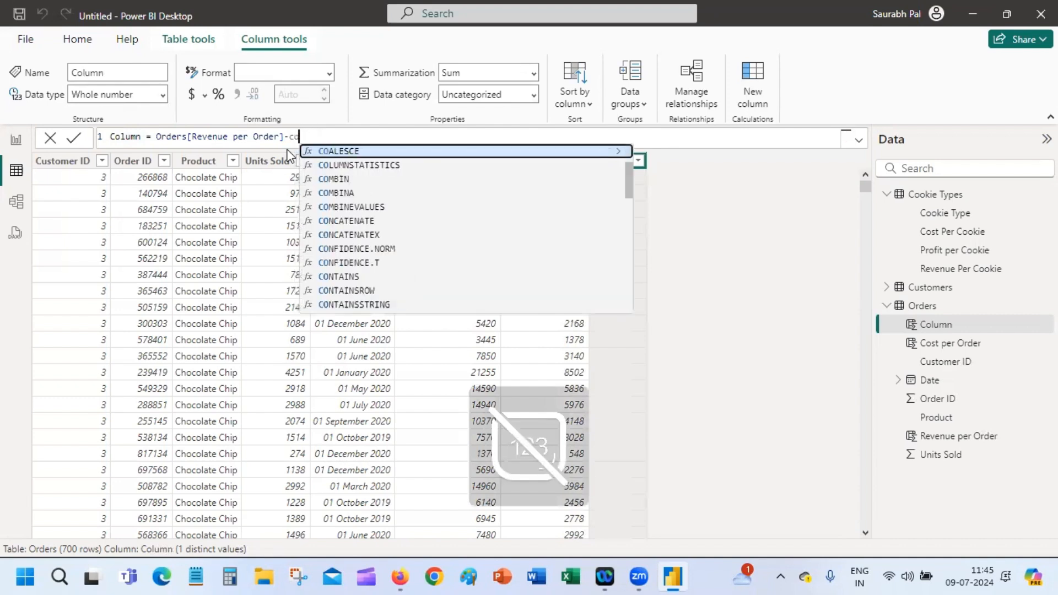
{"action": "type", "text": "st"}
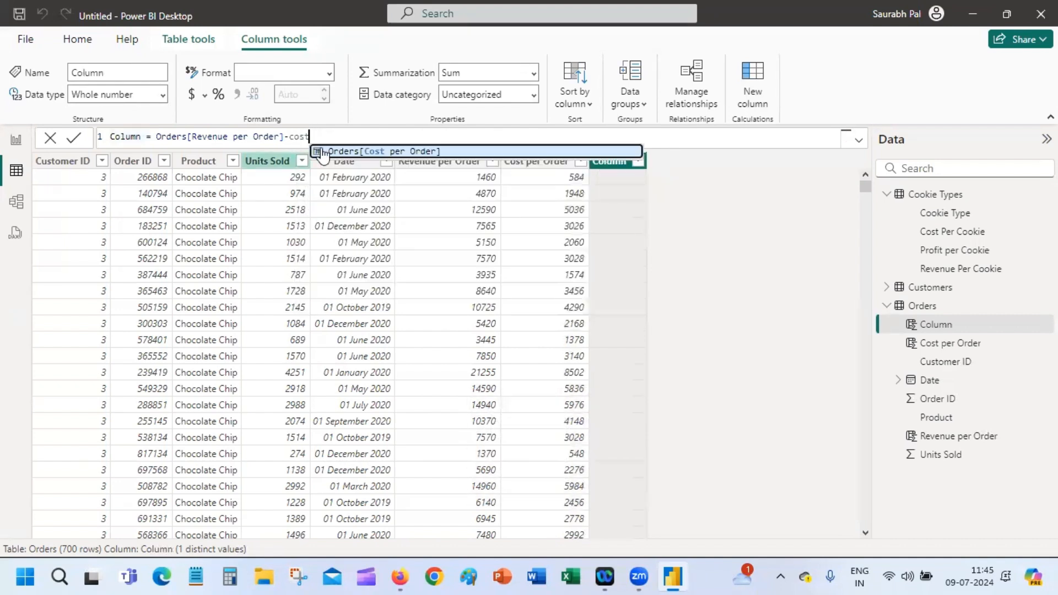
{"action": "left_click", "coordinate": [364, 155]}
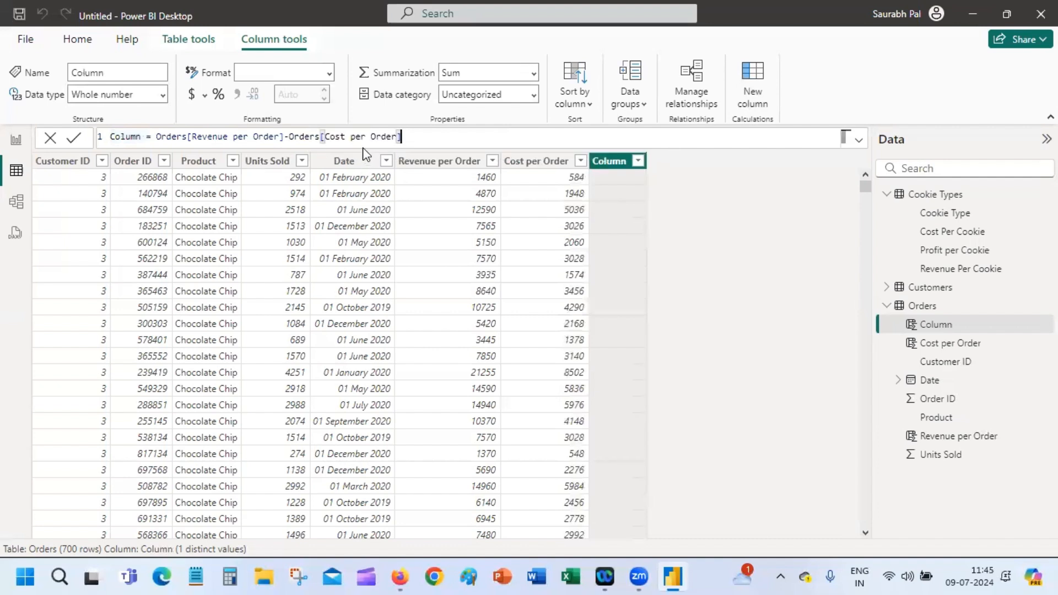
Name the new calculated column Profit per Order in its formula and commit it
{"action": "left_click", "coordinate": [141, 137]}
{"action": "left_click_drag", "start_coordinate": [124, 134], "coordinate": [111, 136]}
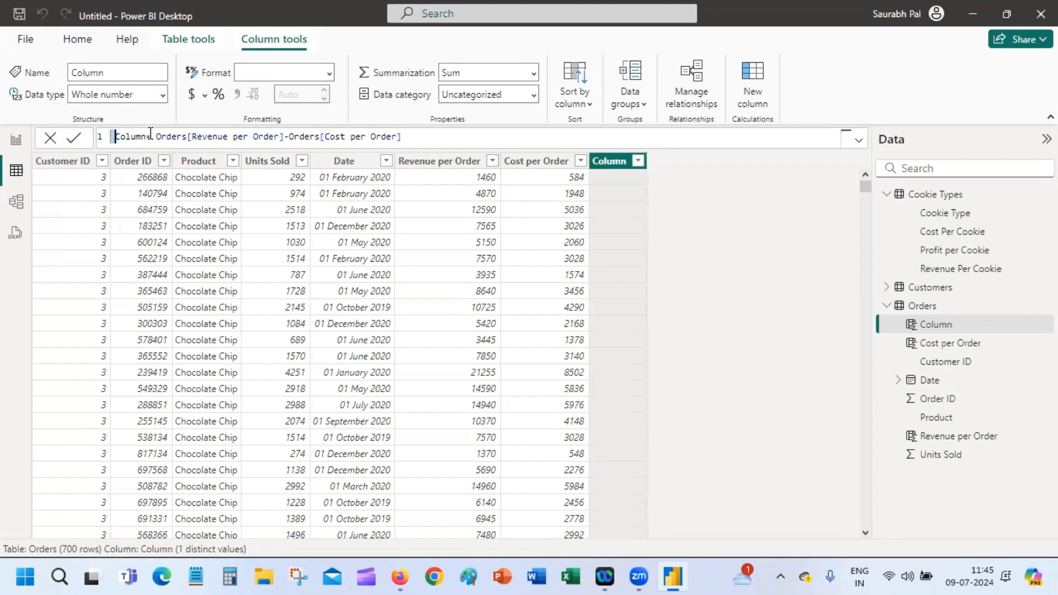
{"action": "double_click", "coordinate": [132, 137]}
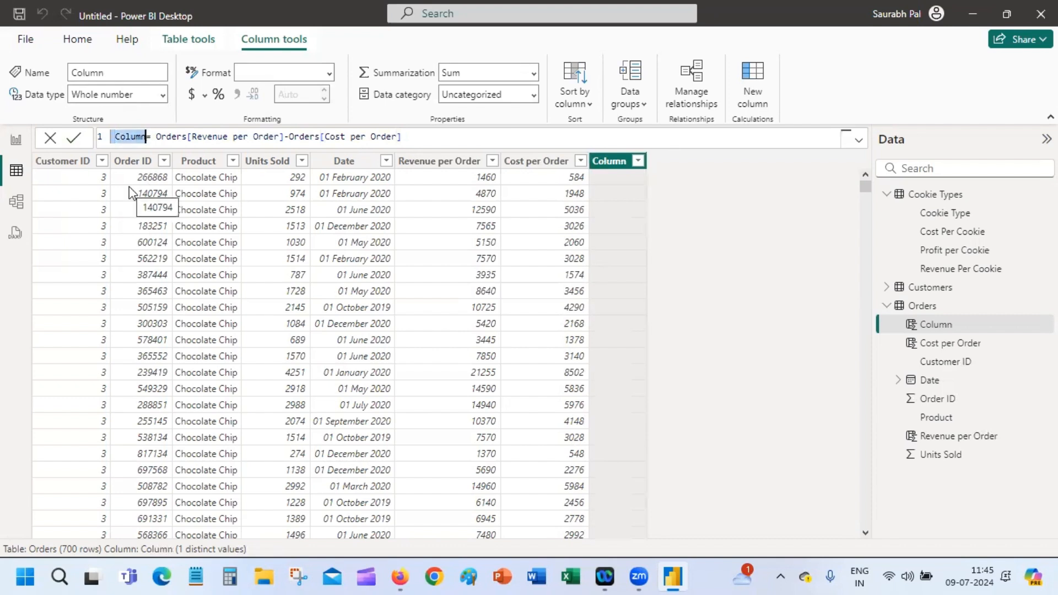
{"action": "type", "text": "Profi"}
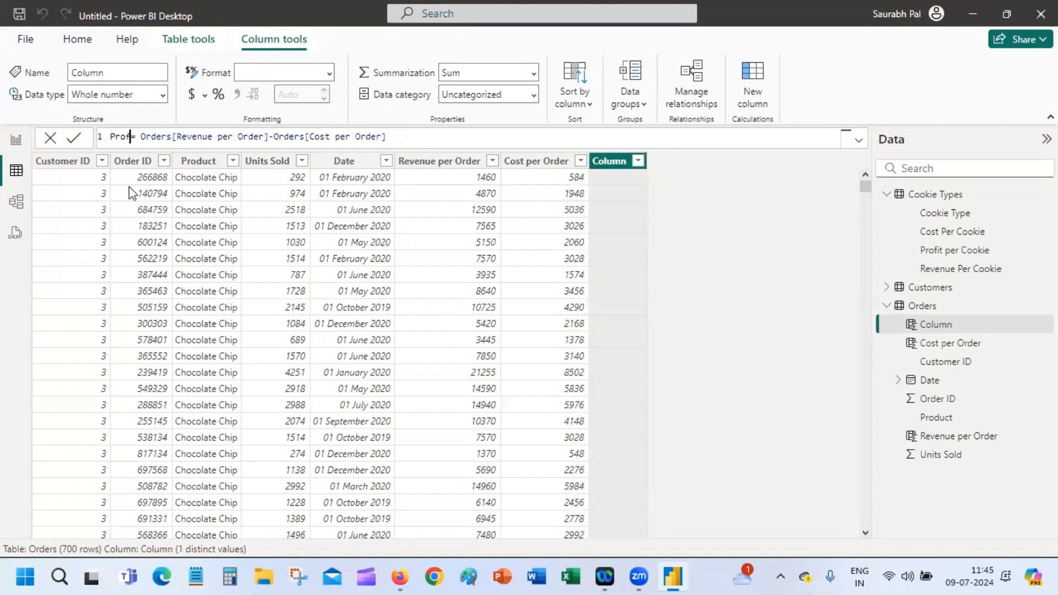
{"action": "type", "text": "t per C"}
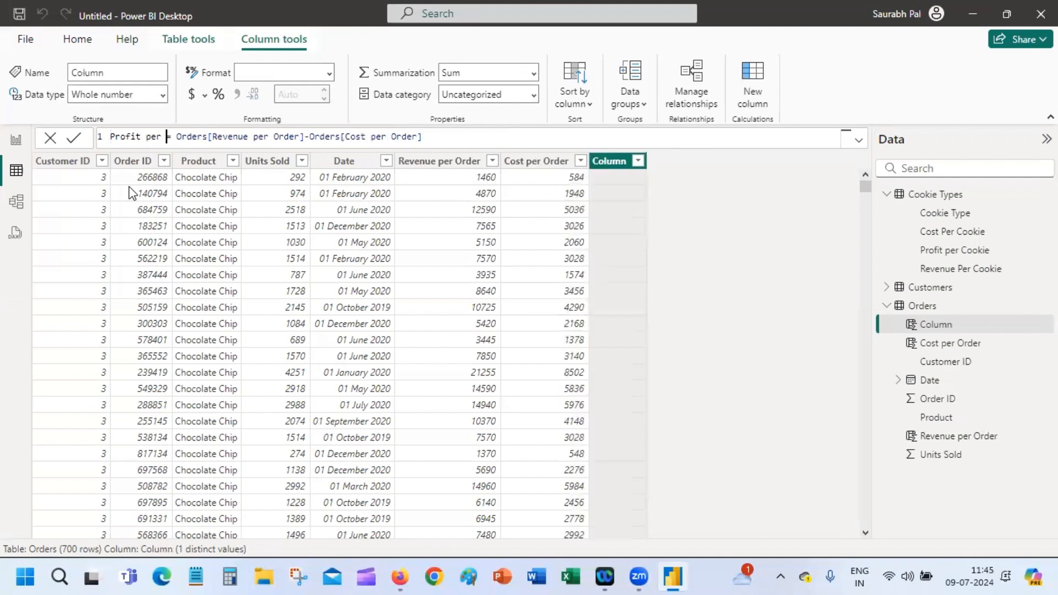
{"action": "type", "text": "rder"}
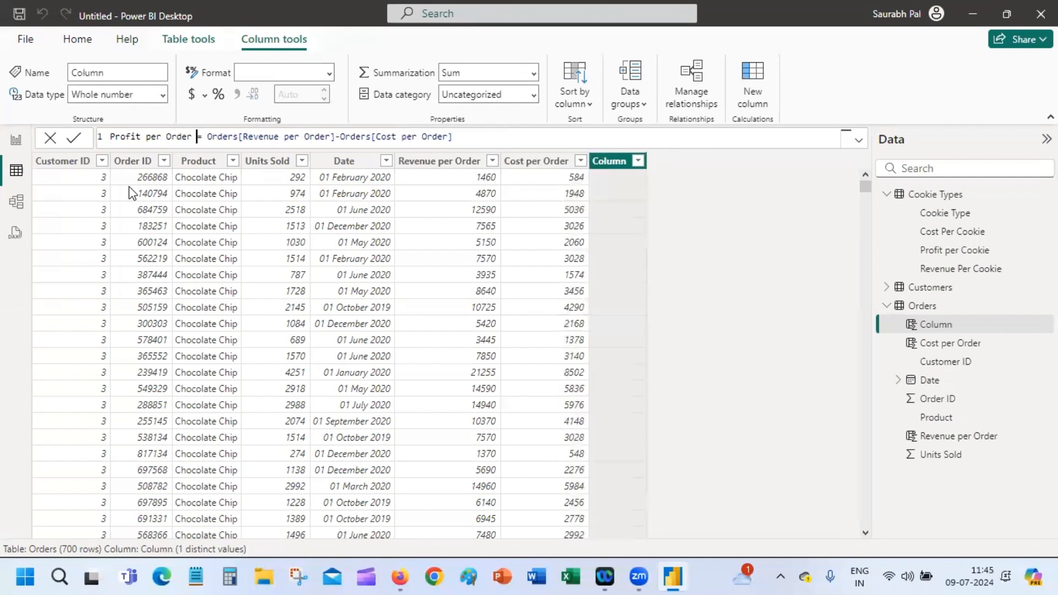
{"action": "key", "text": "Return"}
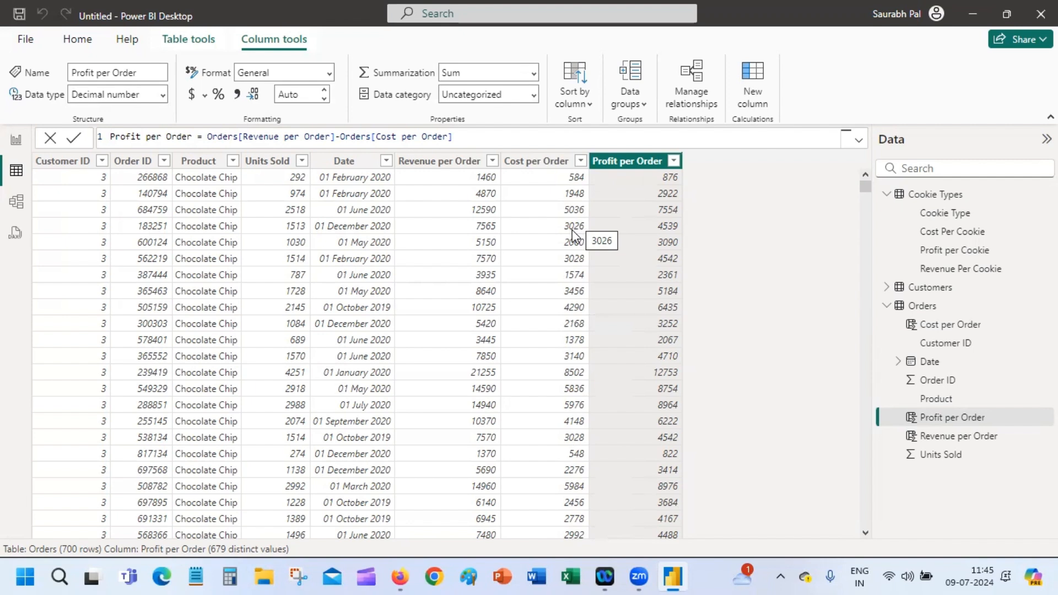
Examine how Customers, Cookie Types and Orders are connected in the model diagram, and return to the Orders data table
{"action": "left_click", "coordinate": [16, 202]}
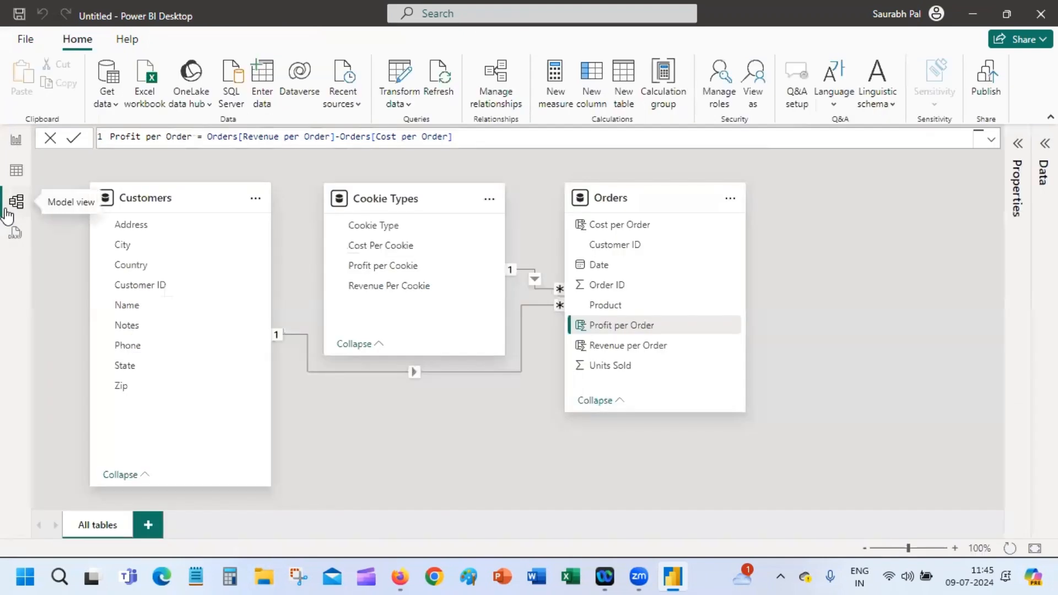
{"action": "left_click", "coordinate": [6, 159]}
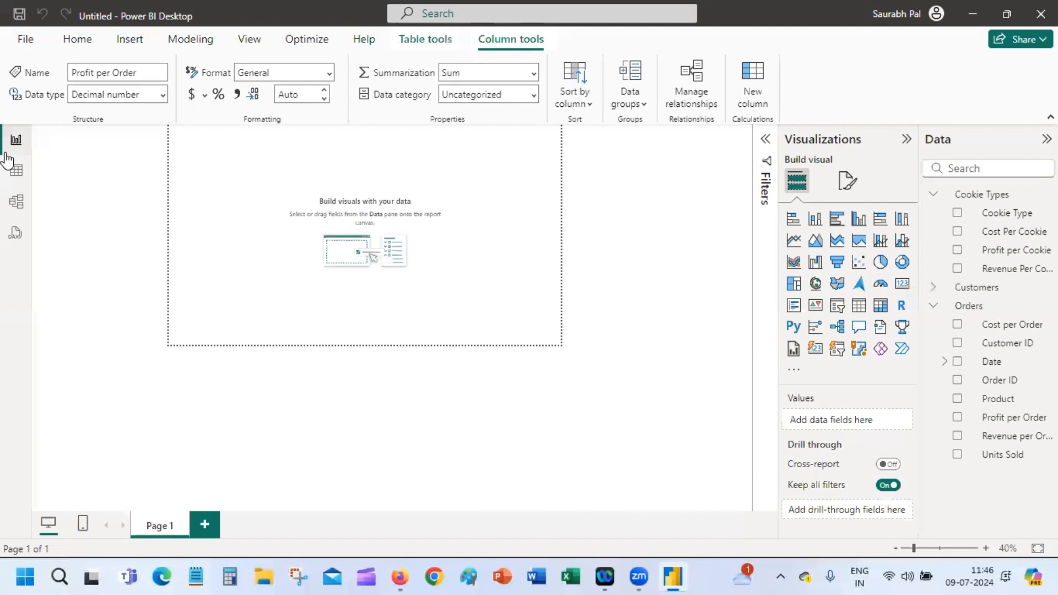
{"action": "left_click", "coordinate": [16, 202]}
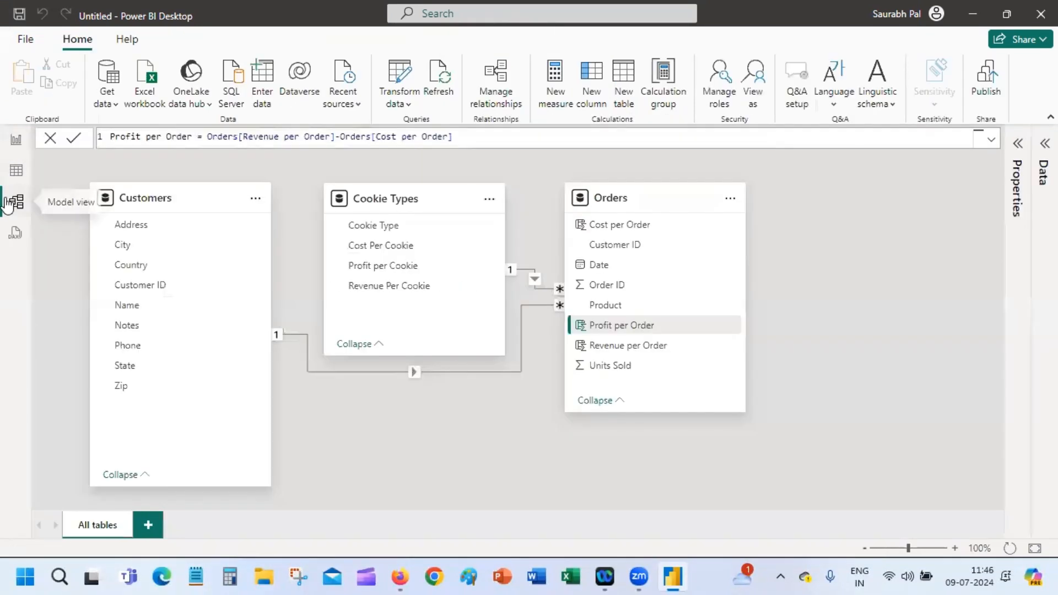
{"action": "left_click", "coordinate": [25, 172]}
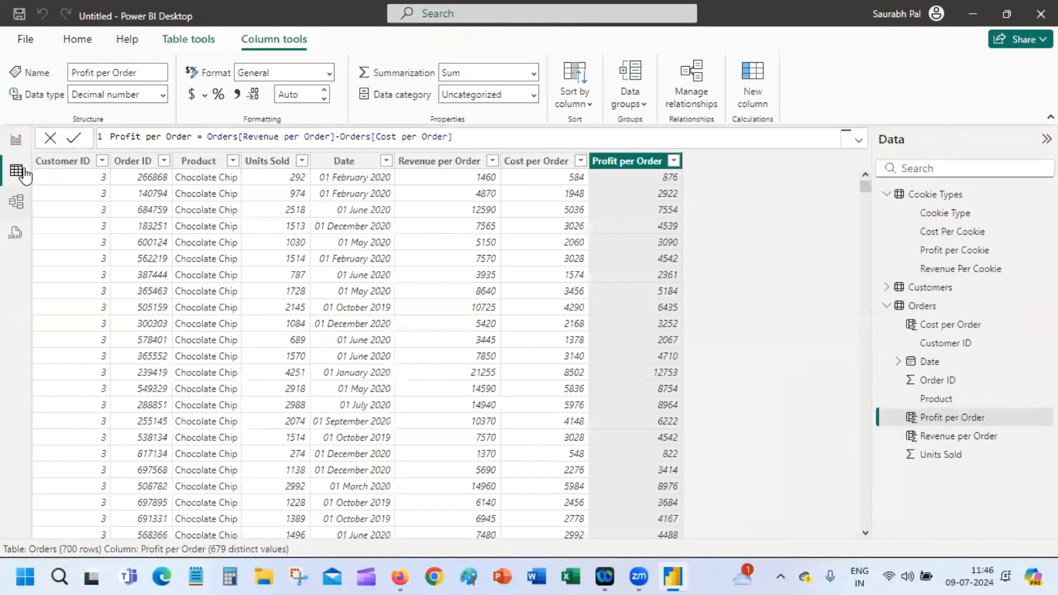
Review the relationships defined from Orders to Customers and Cookie Types in the relationship manager
{"action": "left_click", "coordinate": [692, 97]}
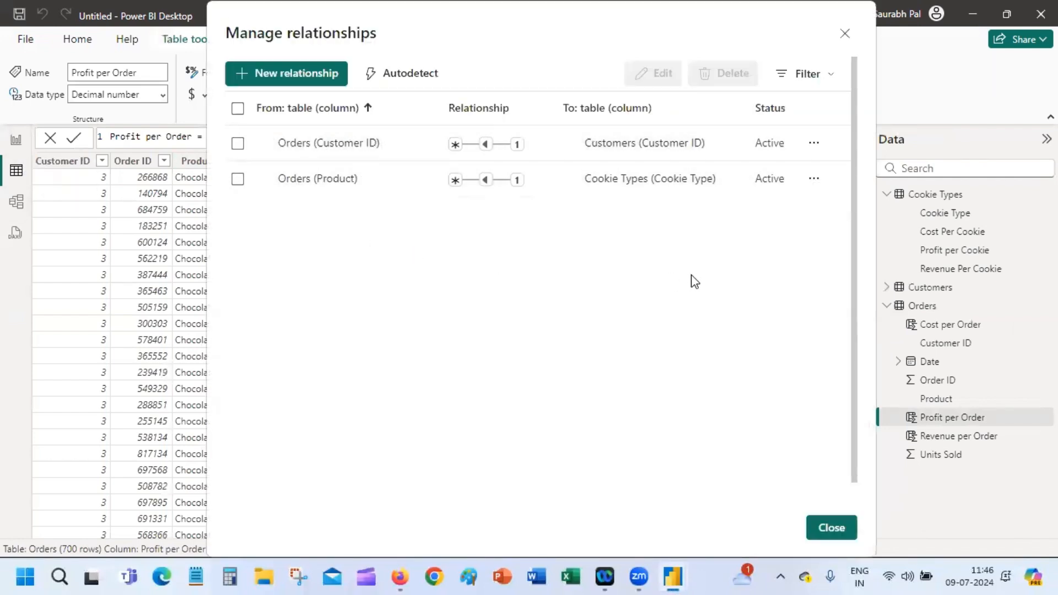
{"action": "left_click", "coordinate": [831, 529]}
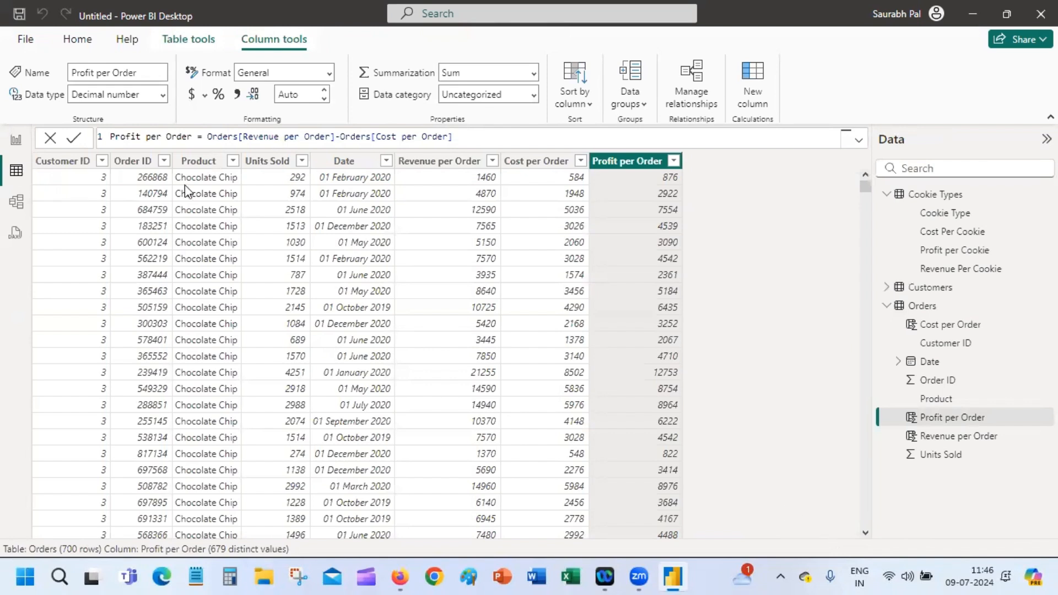
{"action": "left_click", "coordinate": [188, 43]}
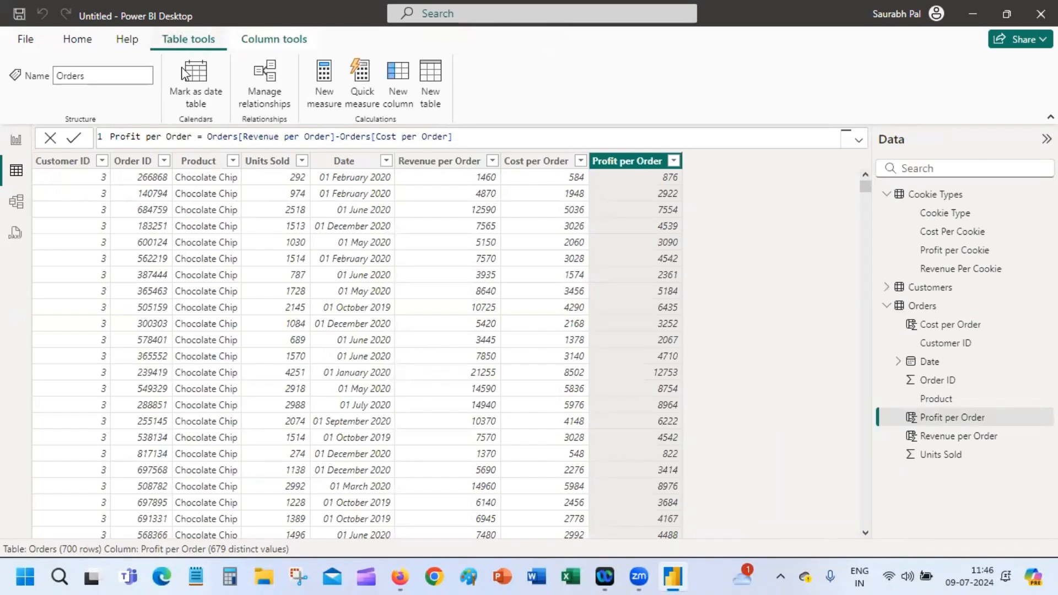
{"action": "left_click", "coordinate": [263, 89]}
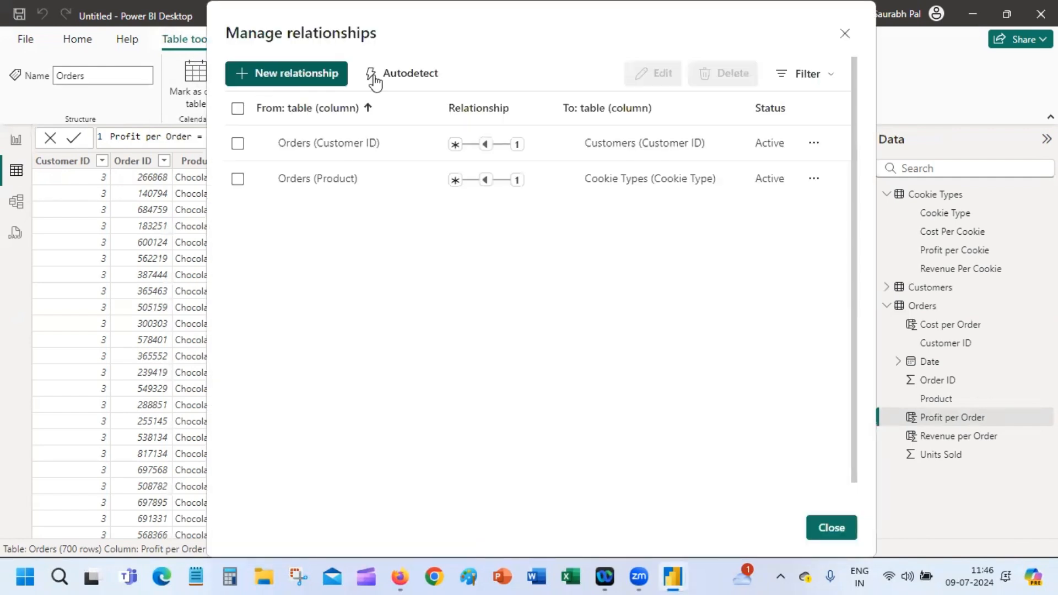
{"action": "left_click", "coordinate": [826, 529]}
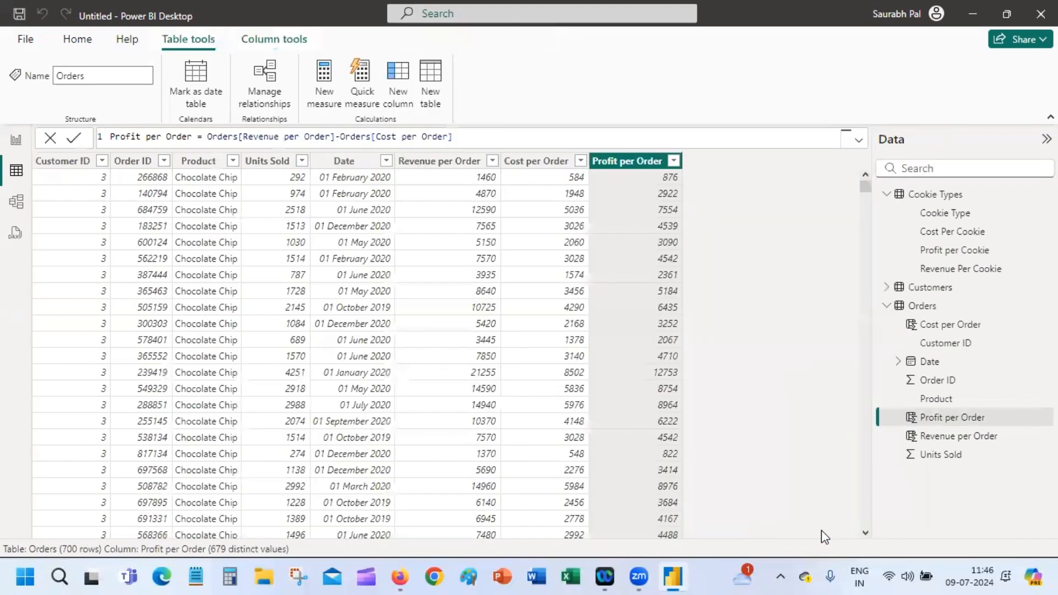
{"action": "left_click", "coordinate": [197, 185]}
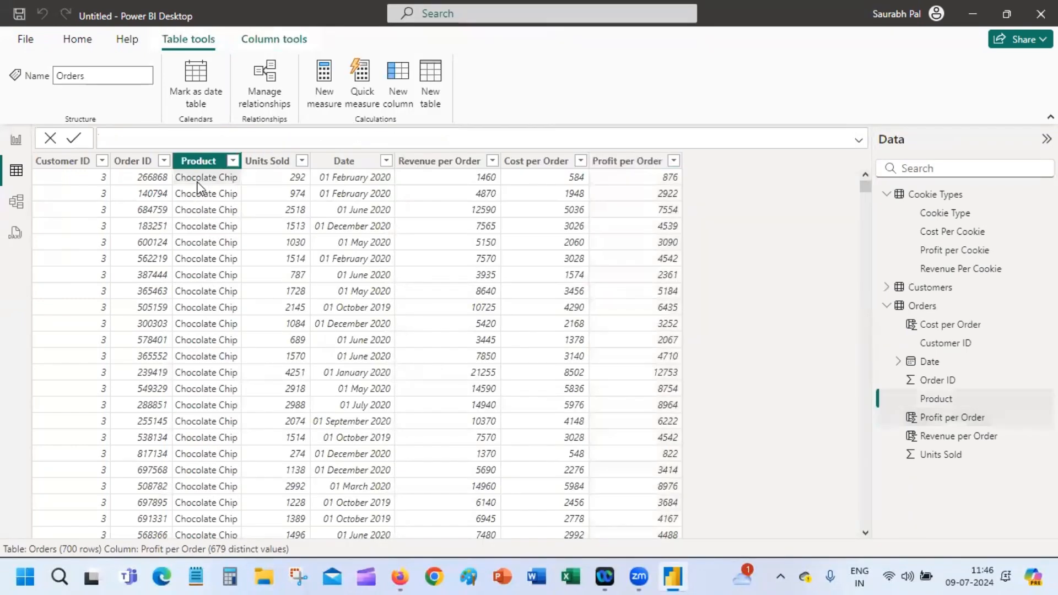
{"action": "left_click", "coordinate": [84, 44]}
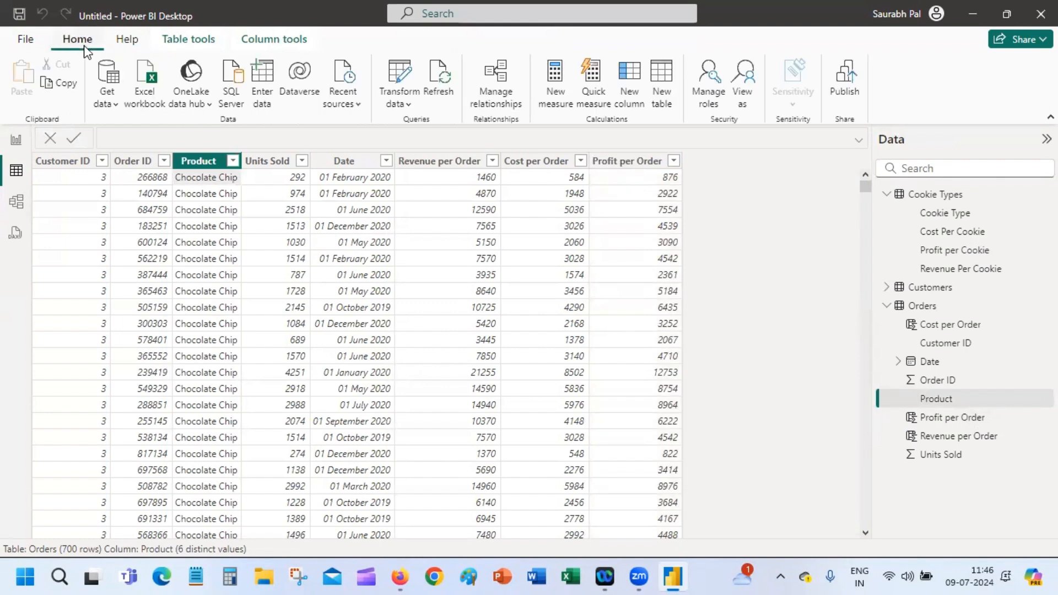
{"action": "left_click", "coordinate": [488, 93]}
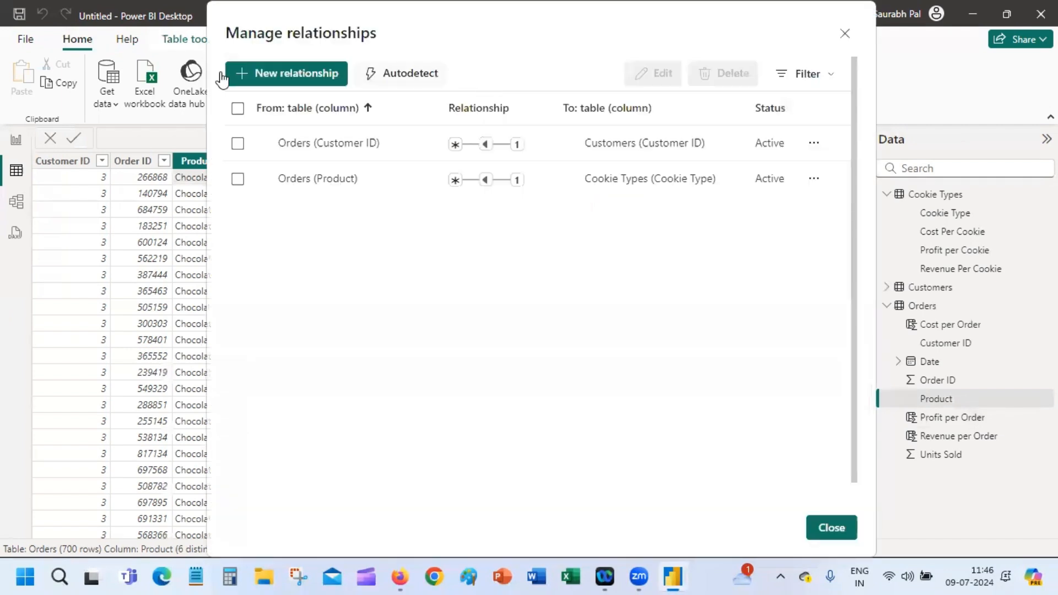
{"action": "left_click", "coordinate": [846, 34]}
{"action": "left_click", "coordinate": [845, 34]}
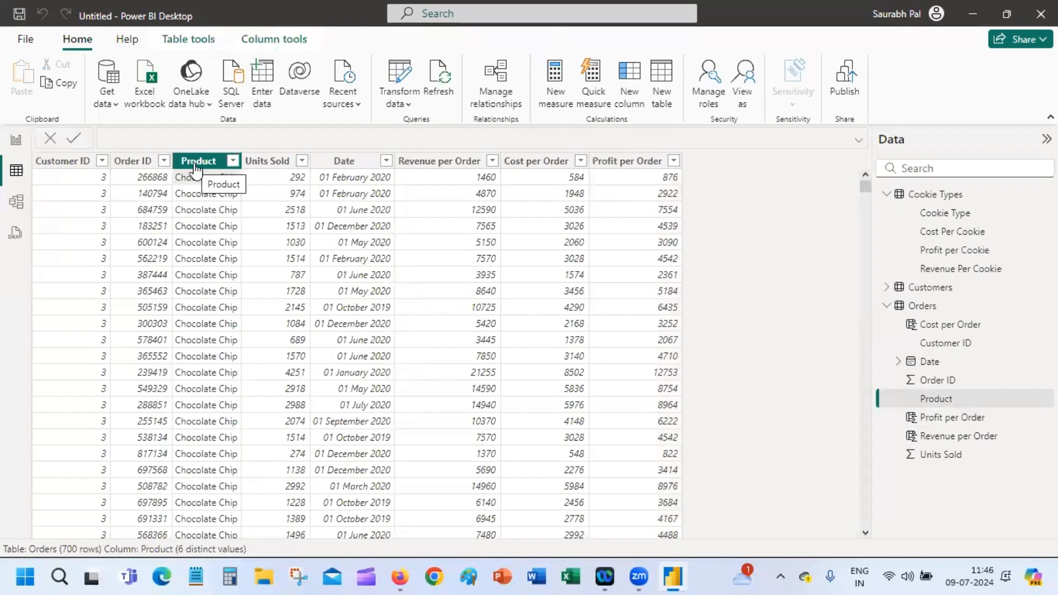
{"action": "left_click", "coordinate": [129, 39]}
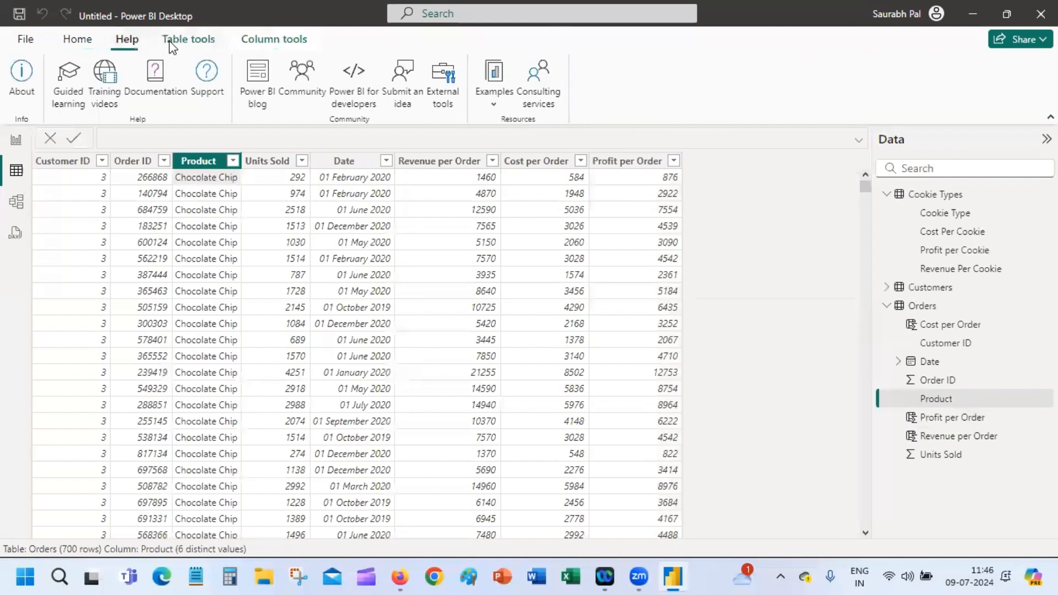
{"action": "left_click", "coordinate": [173, 42]}
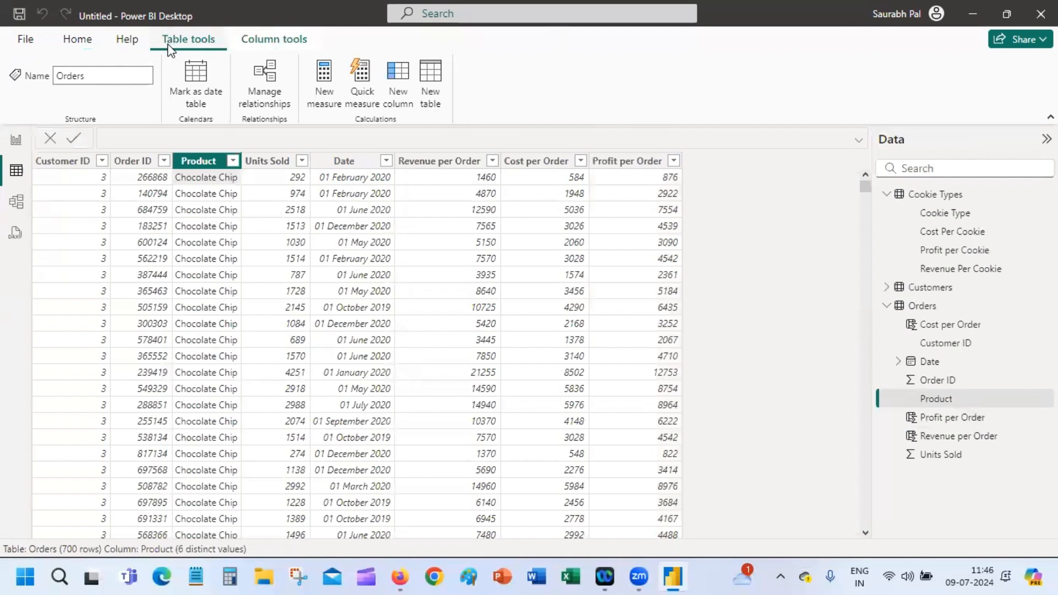
{"action": "left_click", "coordinate": [278, 40]}
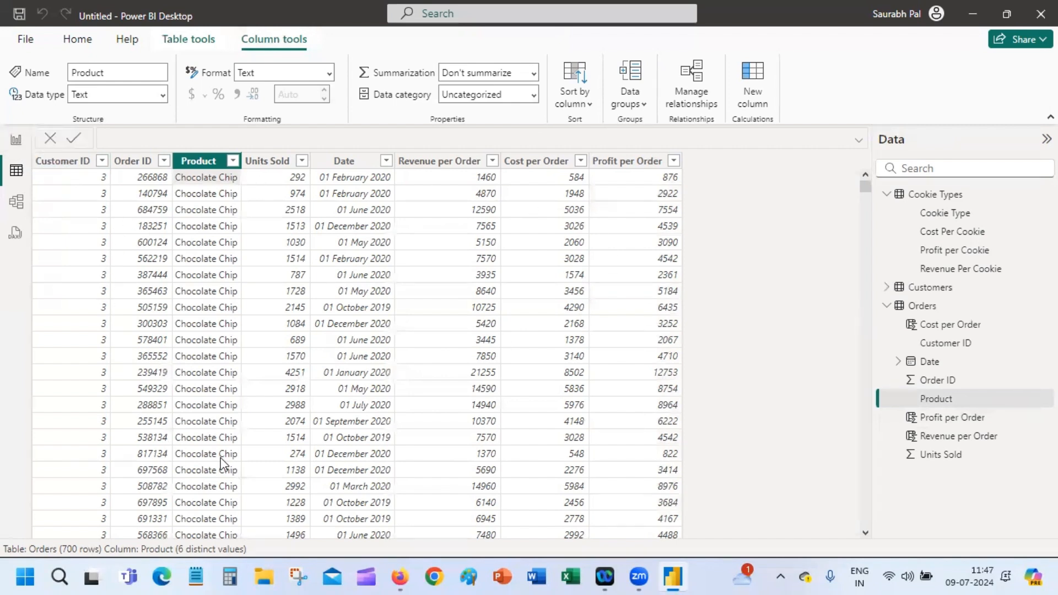
Create a pie chart of Units Sold by Cookie Type on report Page 1 and enlarge it
{"action": "left_click", "coordinate": [16, 144]}
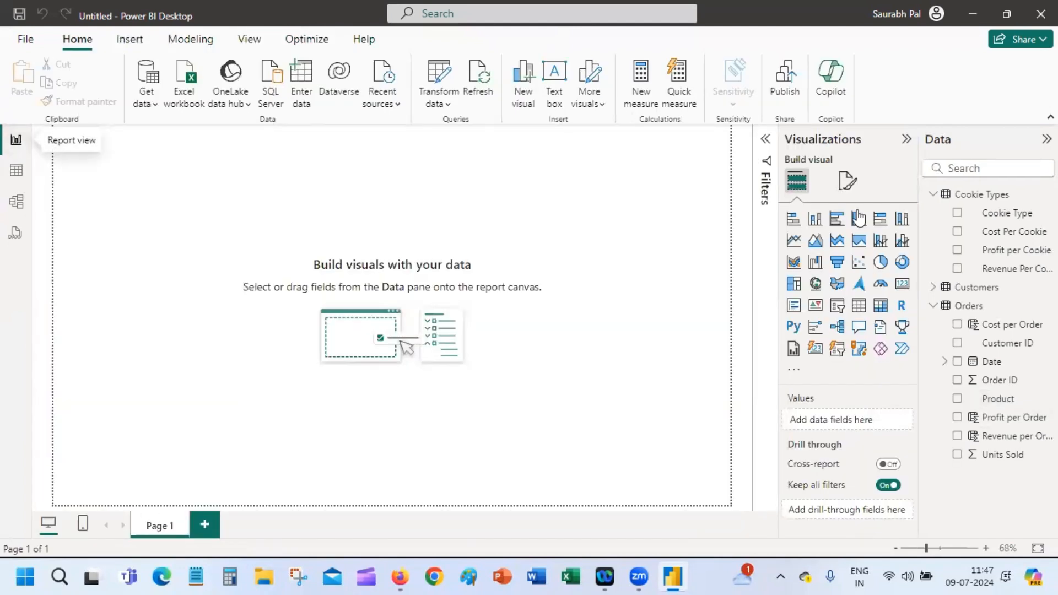
{"action": "left_click", "coordinate": [885, 268]}
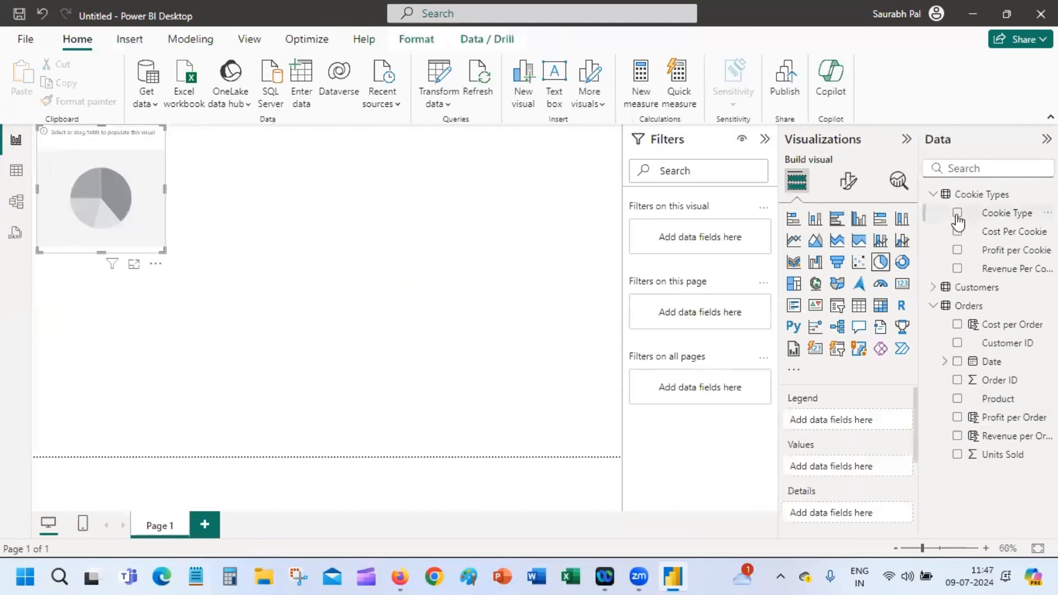
{"action": "left_click", "coordinate": [958, 214]}
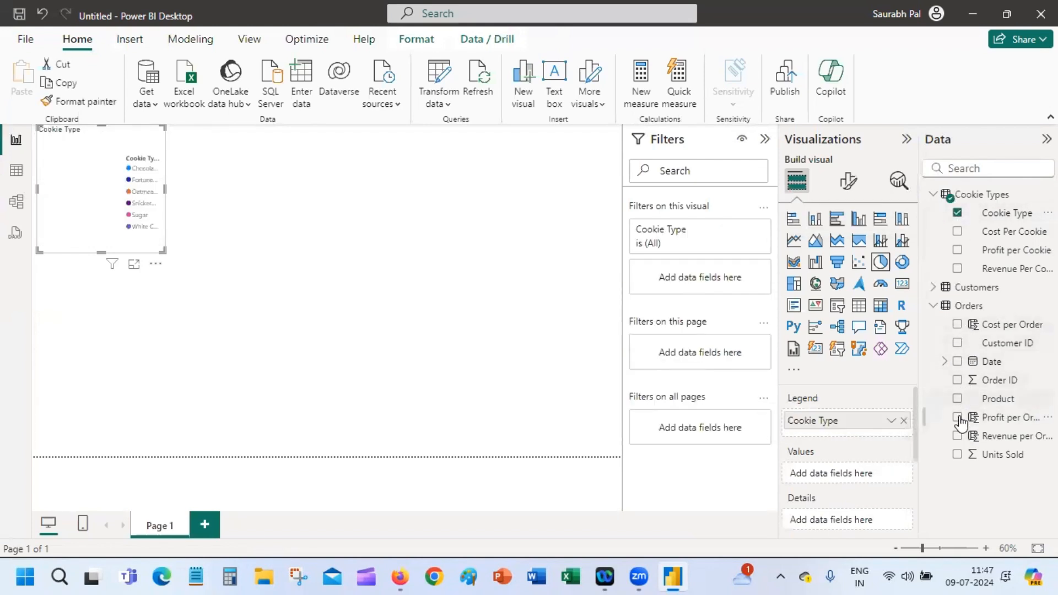
{"action": "left_click", "coordinate": [958, 455]}
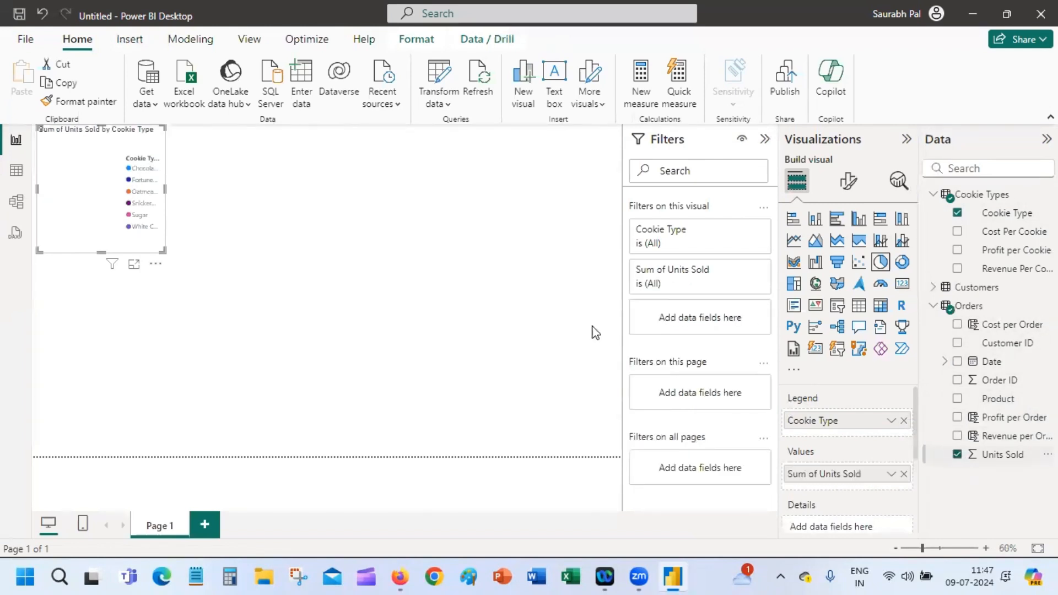
{"action": "left_click_drag", "start_coordinate": [167, 259], "coordinate": [252, 342]}
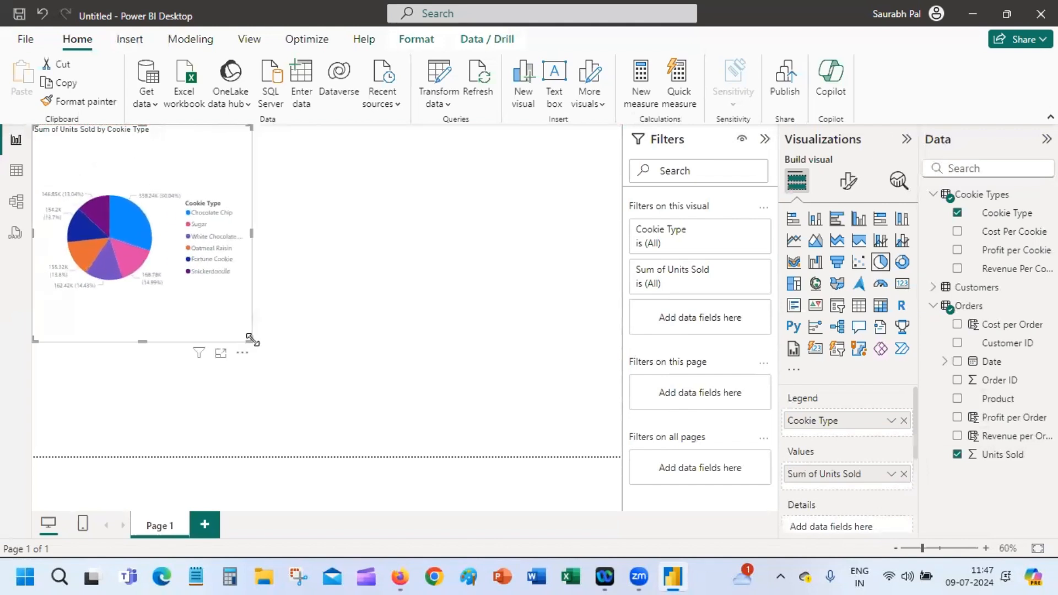
Switch from the report page to the Orders data table
{"action": "left_click", "coordinate": [281, 378]}
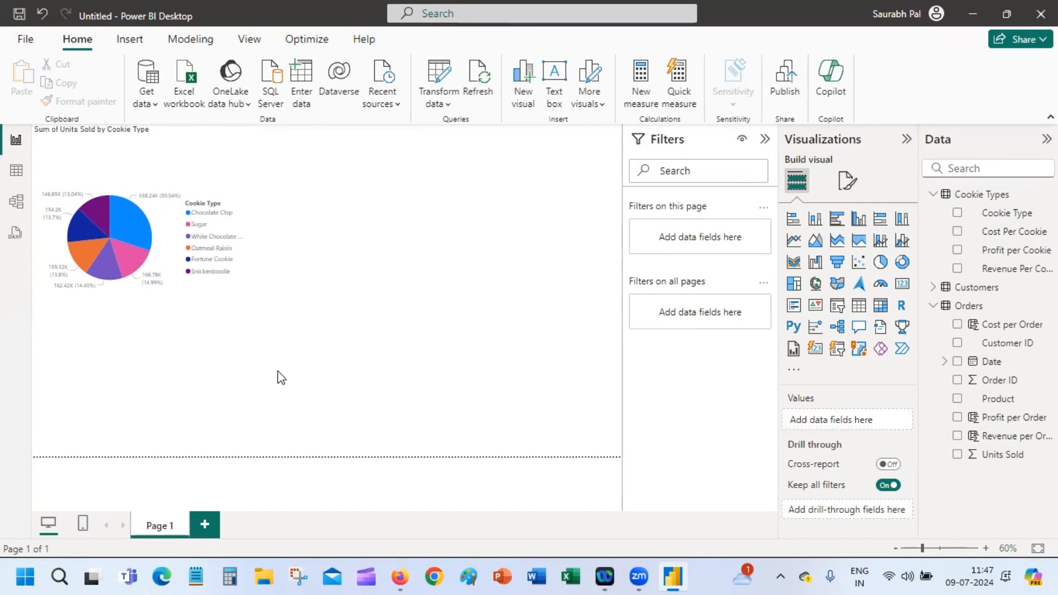
{"action": "left_click", "coordinate": [160, 171]}
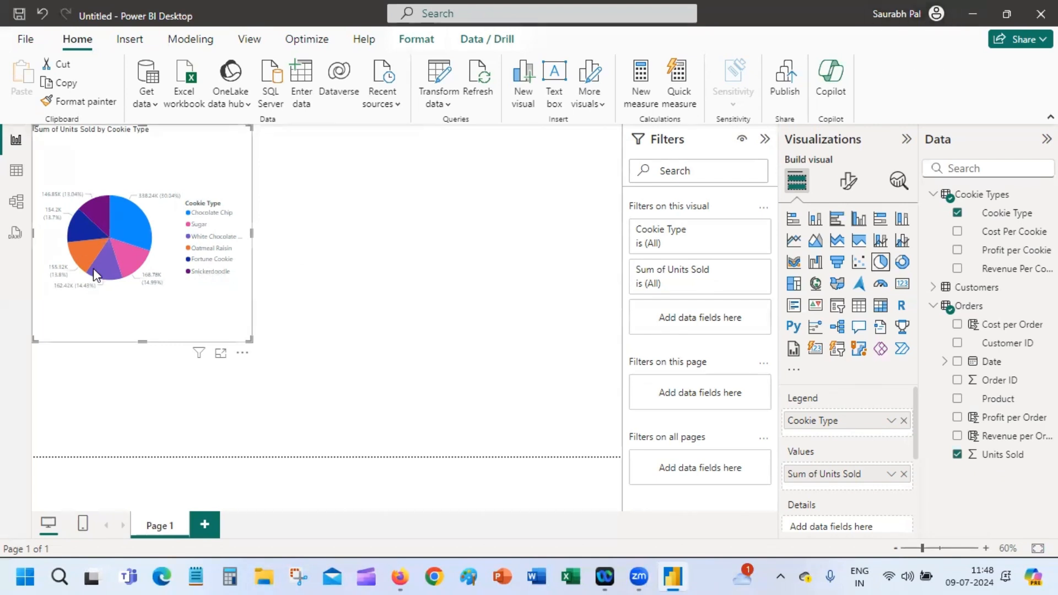
{"action": "left_click", "coordinate": [17, 174]}
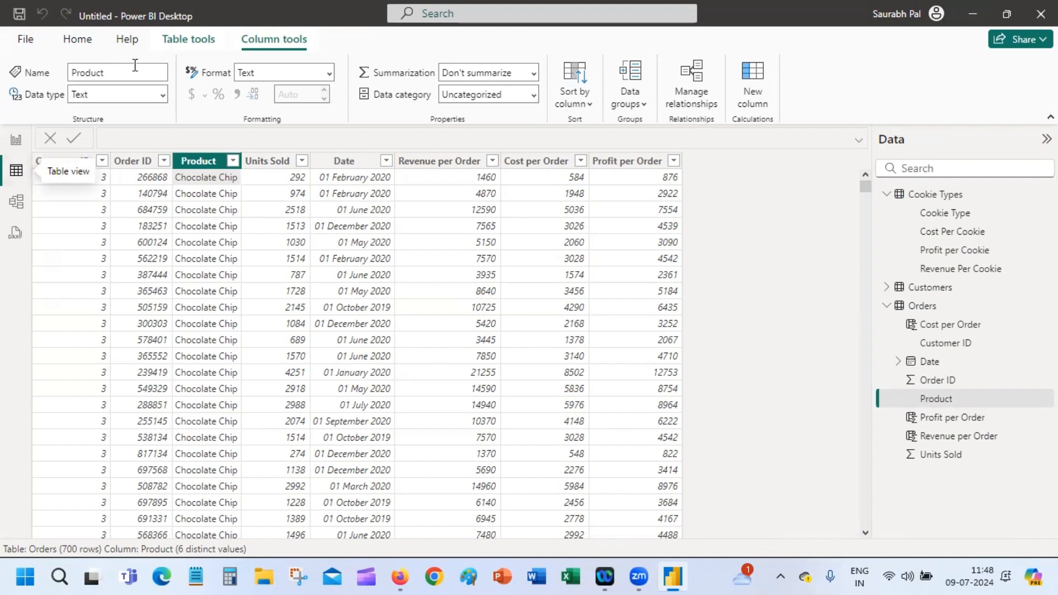
Start a quick measure in the Orders table using the Running total calculation
{"action": "left_click", "coordinate": [181, 40]}
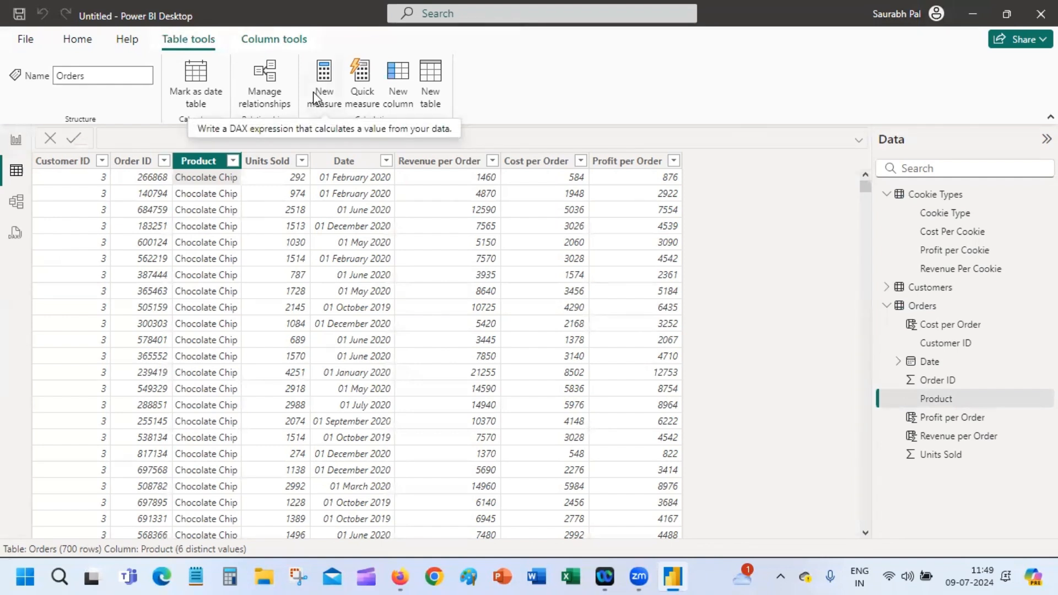
{"action": "left_click", "coordinate": [365, 76]}
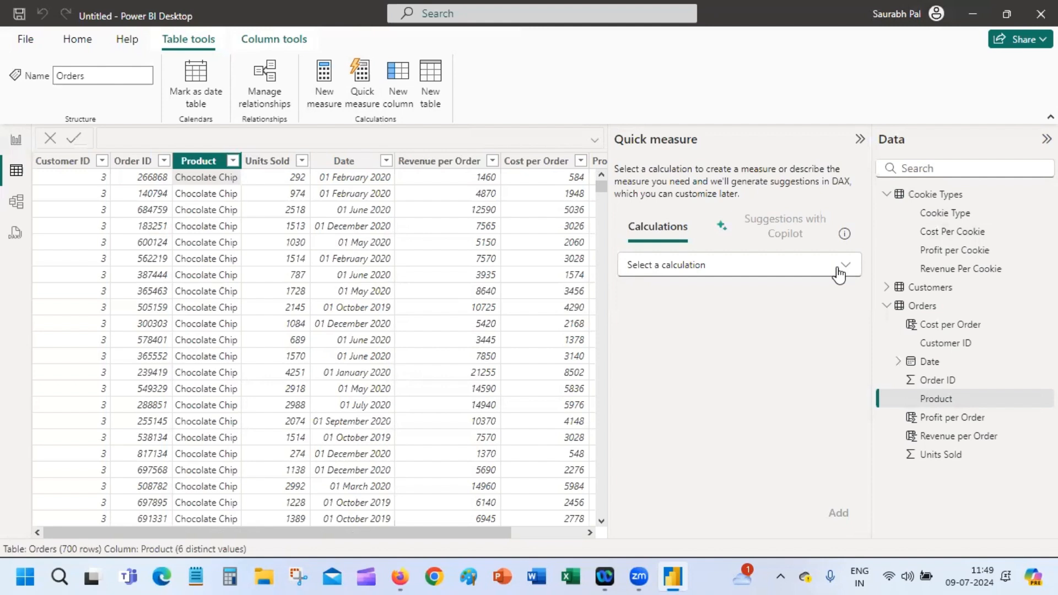
{"action": "left_click", "coordinate": [839, 273]}
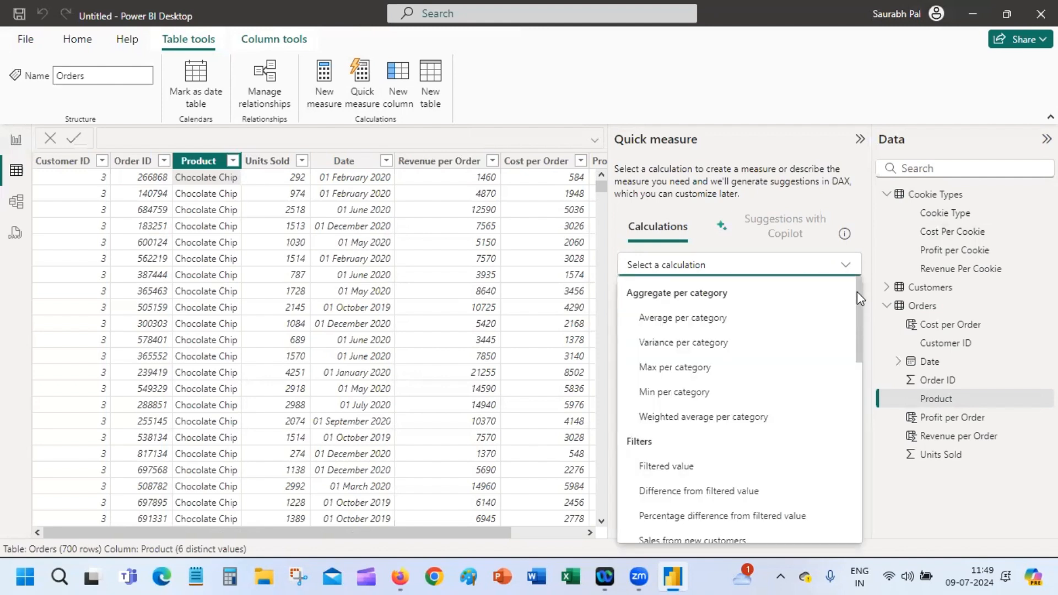
{"action": "left_click_drag", "start_coordinate": [858, 293], "coordinate": [866, 425]}
{"action": "left_click", "coordinate": [691, 378]}
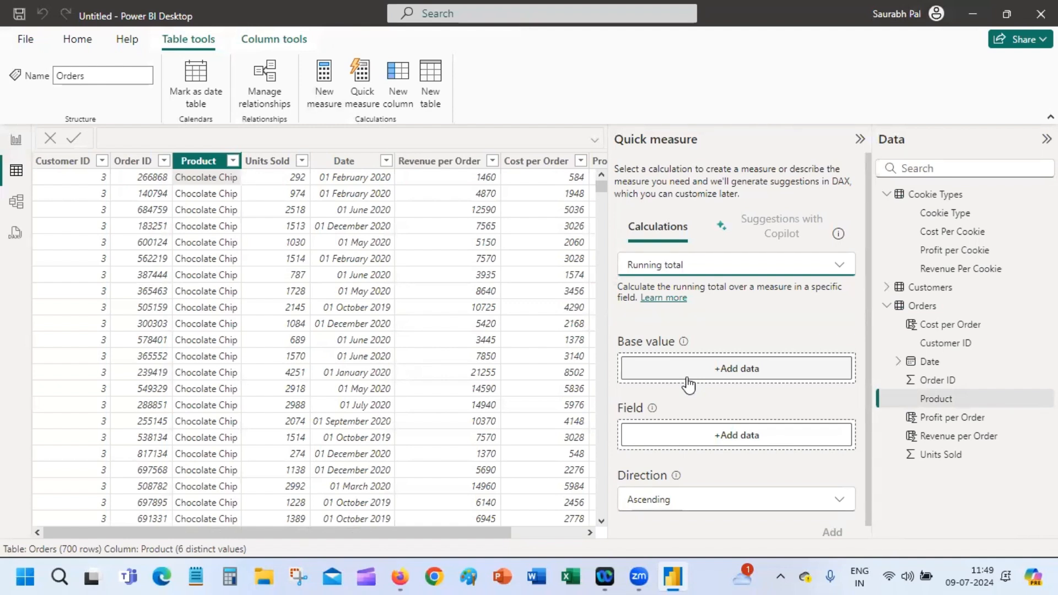
Set Units Sold from Orders as the base value of the running total
{"action": "left_click", "coordinate": [689, 383]}
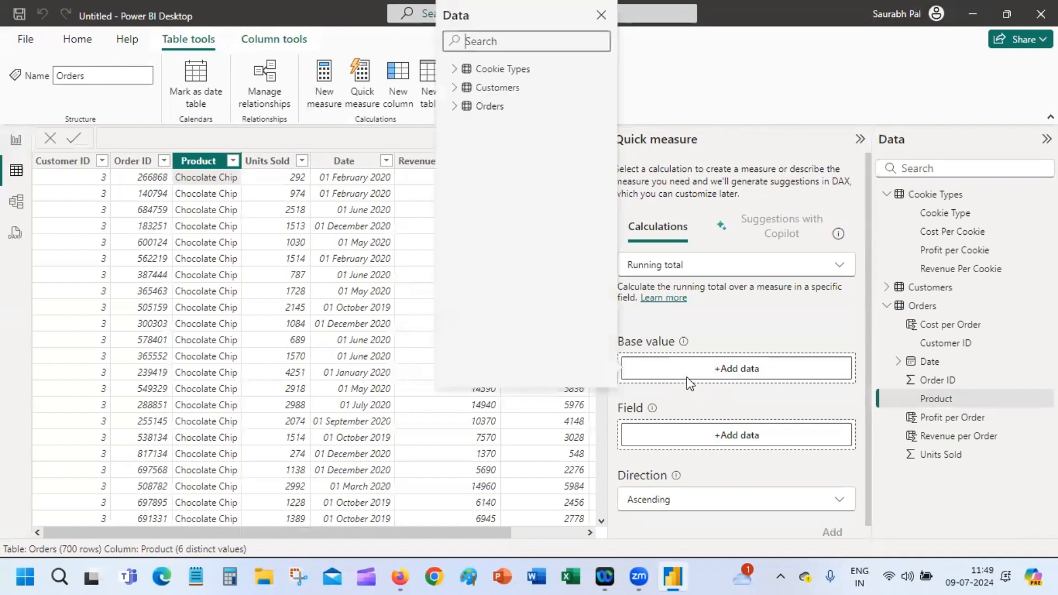
{"action": "left_click", "coordinate": [455, 107]}
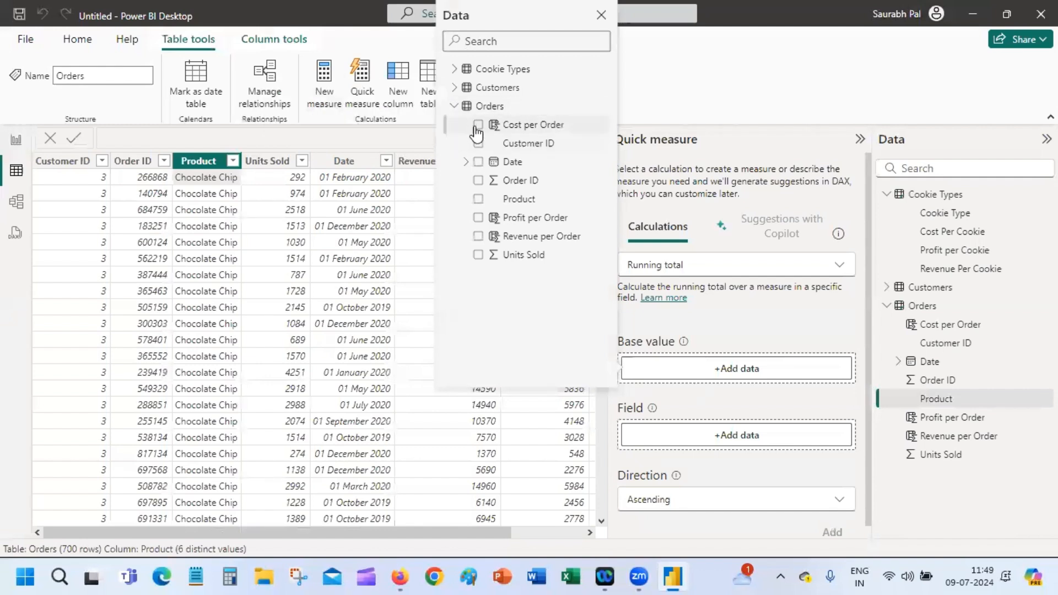
{"action": "left_click", "coordinate": [478, 255]}
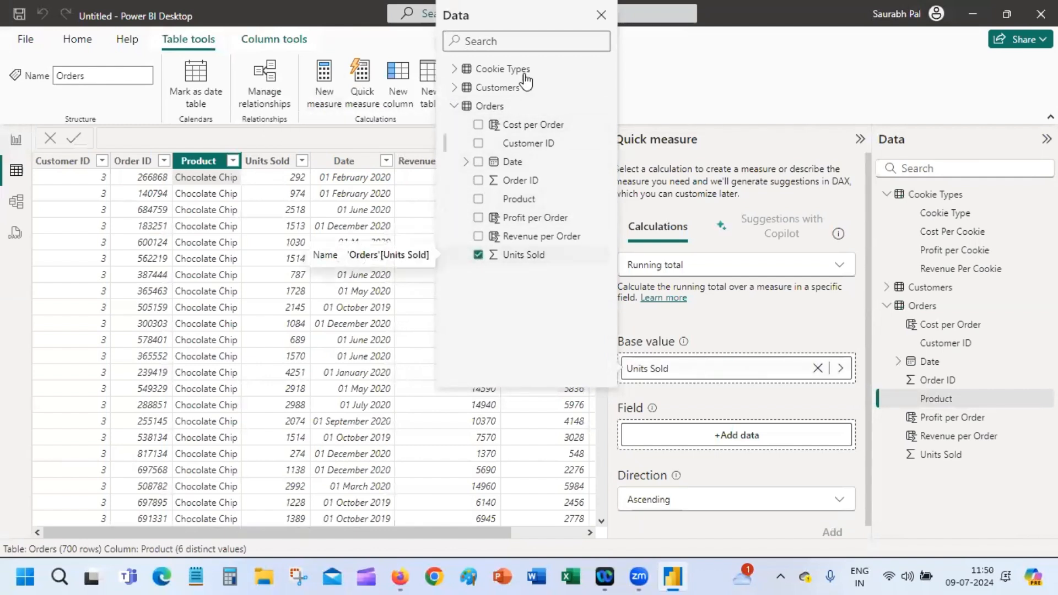
{"action": "left_click", "coordinate": [601, 15]}
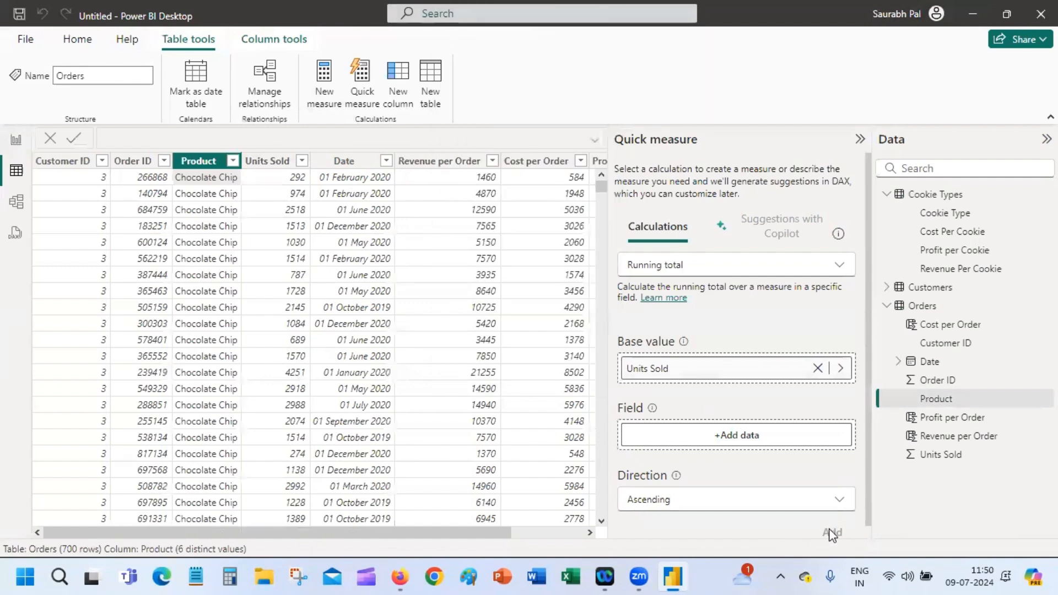
Use Revenue Per Cookie from Cookie Types as the running total's field and add the quick measure
{"action": "left_click_drag", "start_coordinate": [870, 492], "coordinate": [863, 510]}
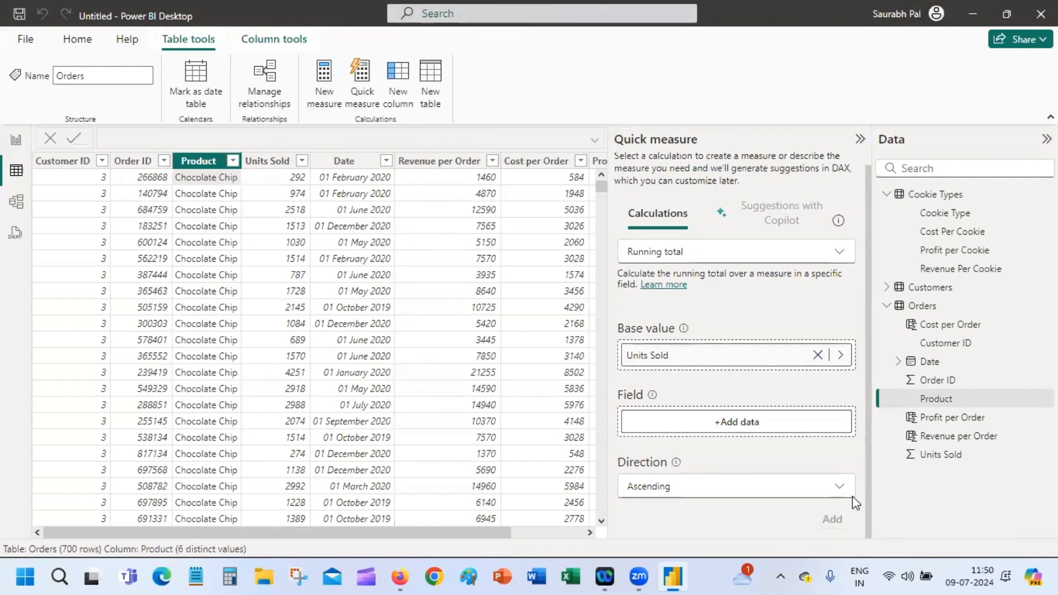
{"action": "left_click", "coordinate": [759, 434]}
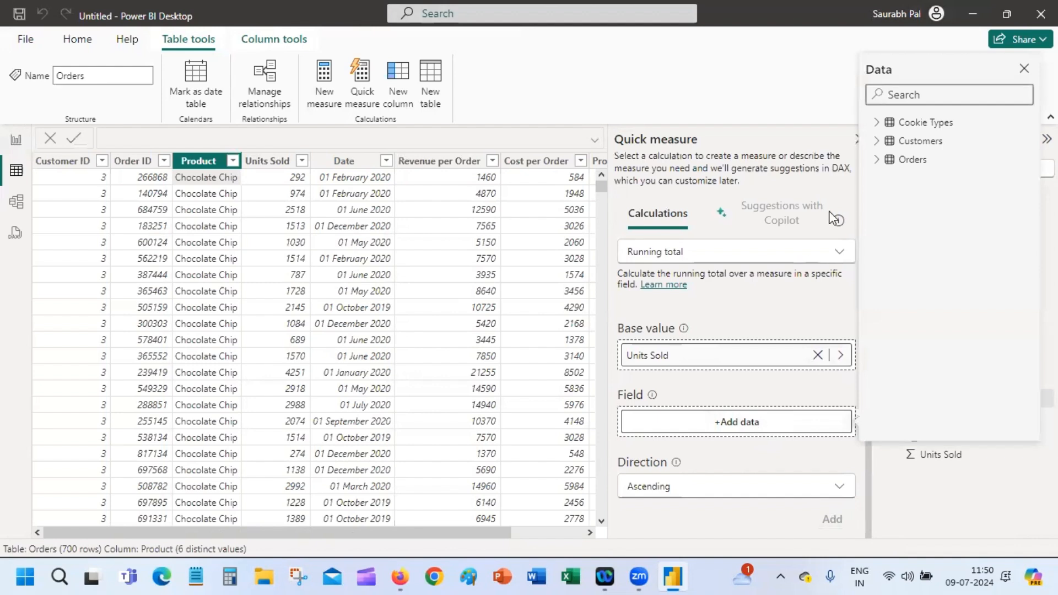
{"action": "left_click", "coordinate": [878, 124]}
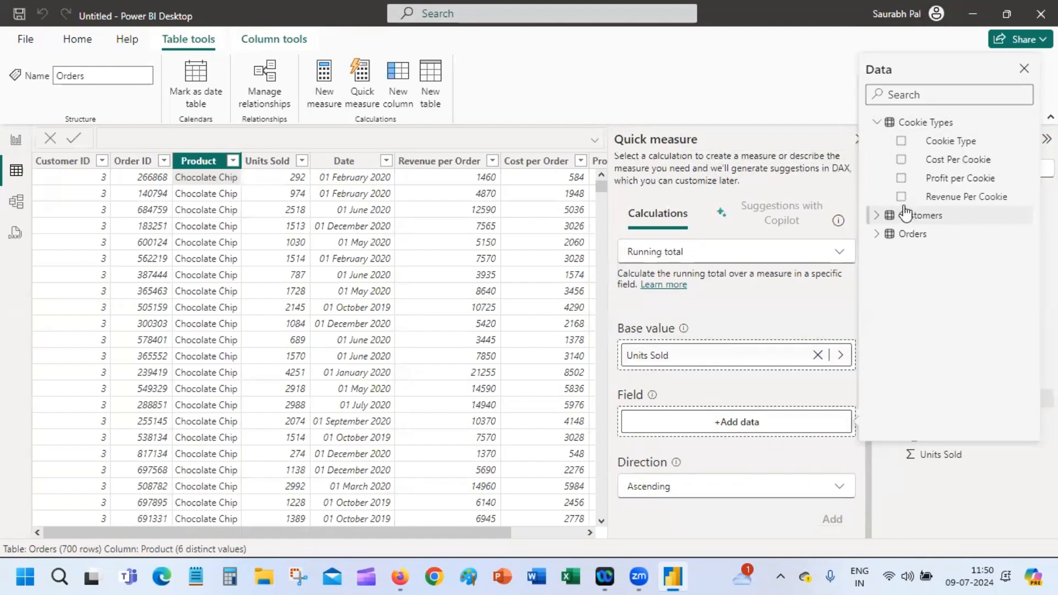
{"action": "left_click", "coordinate": [970, 199]}
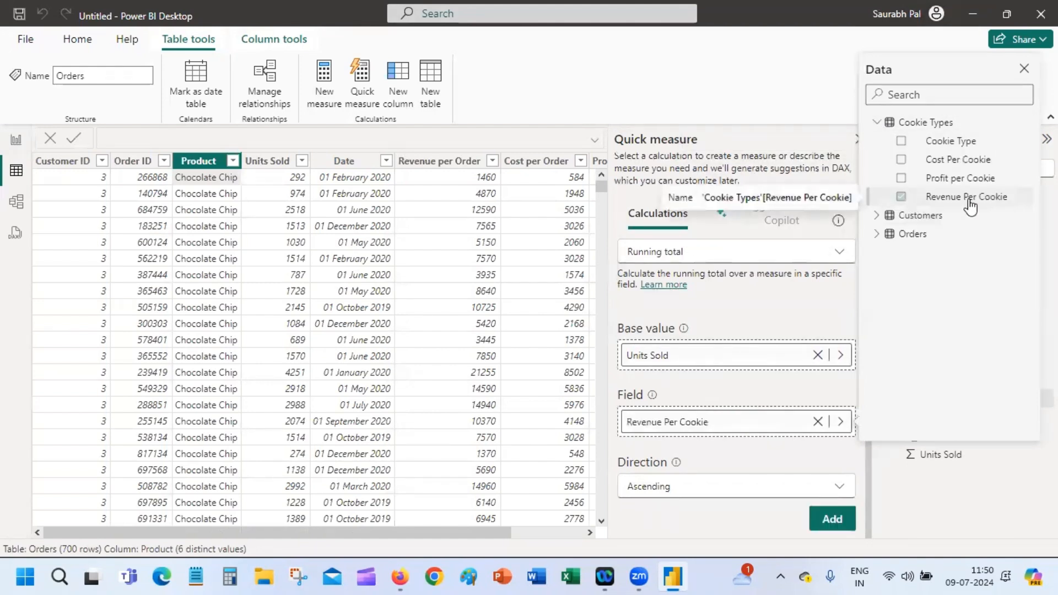
{"action": "left_click", "coordinate": [835, 519]}
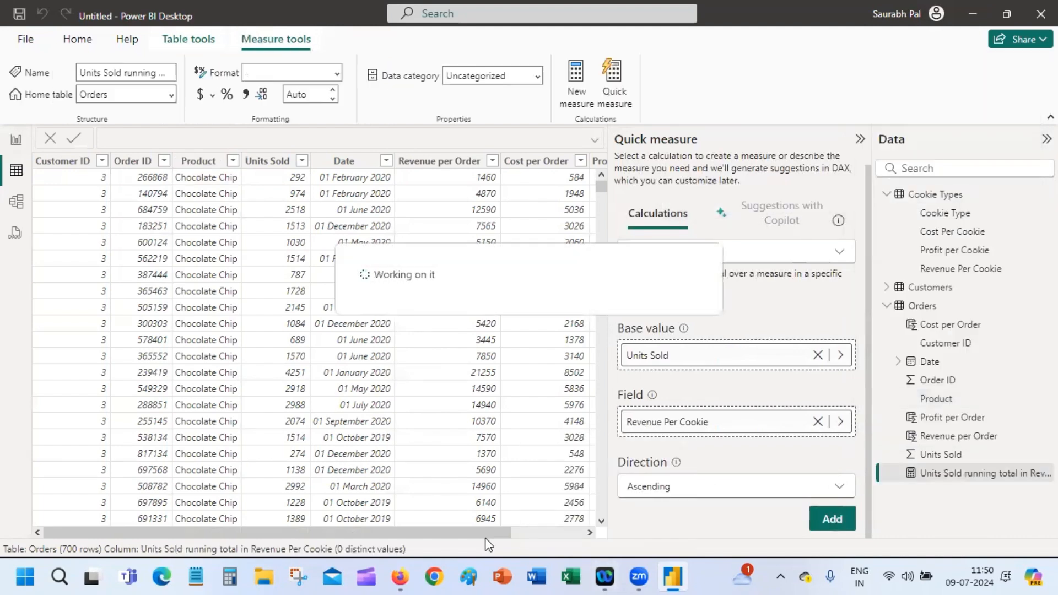
Look for the running total in the Orders table, collapse the quick measure setup and examine the new measure's DAX formula
{"action": "left_click", "coordinate": [566, 532]}
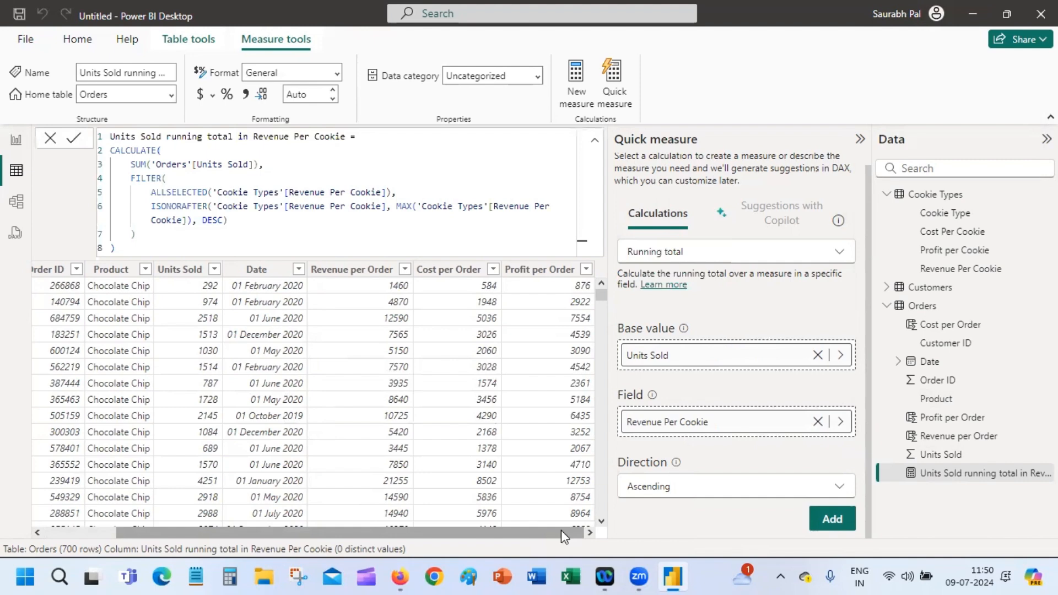
{"action": "left_click", "coordinate": [485, 323]}
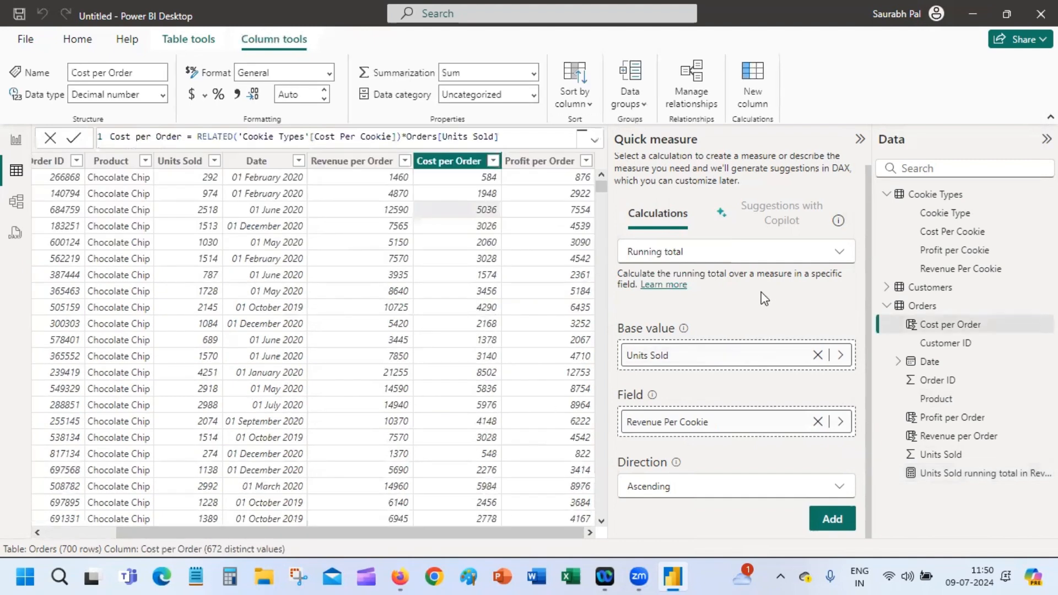
{"action": "left_click", "coordinate": [861, 140]}
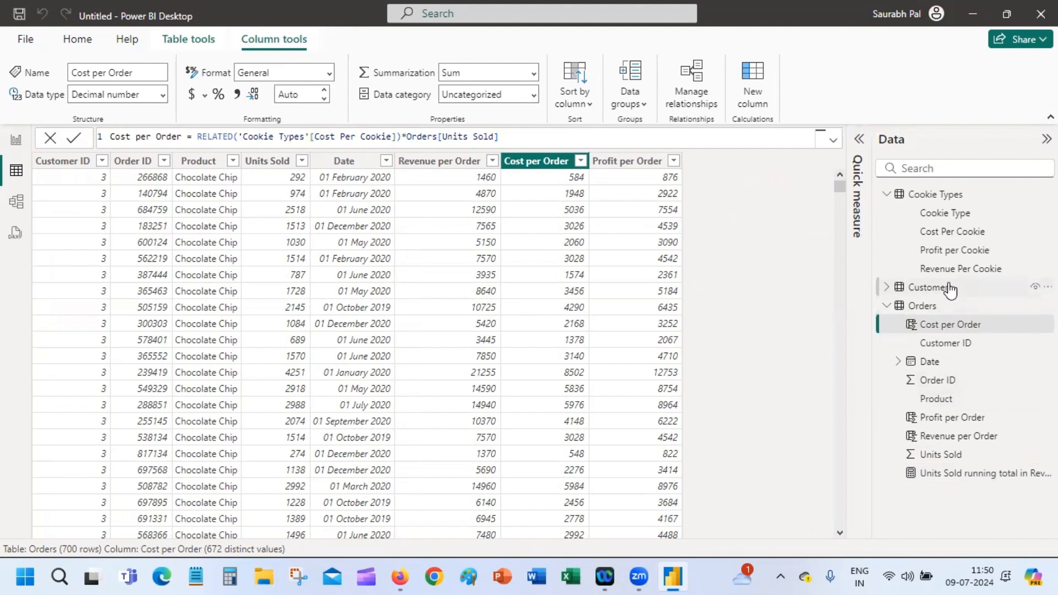
{"action": "left_click", "coordinate": [960, 483]}
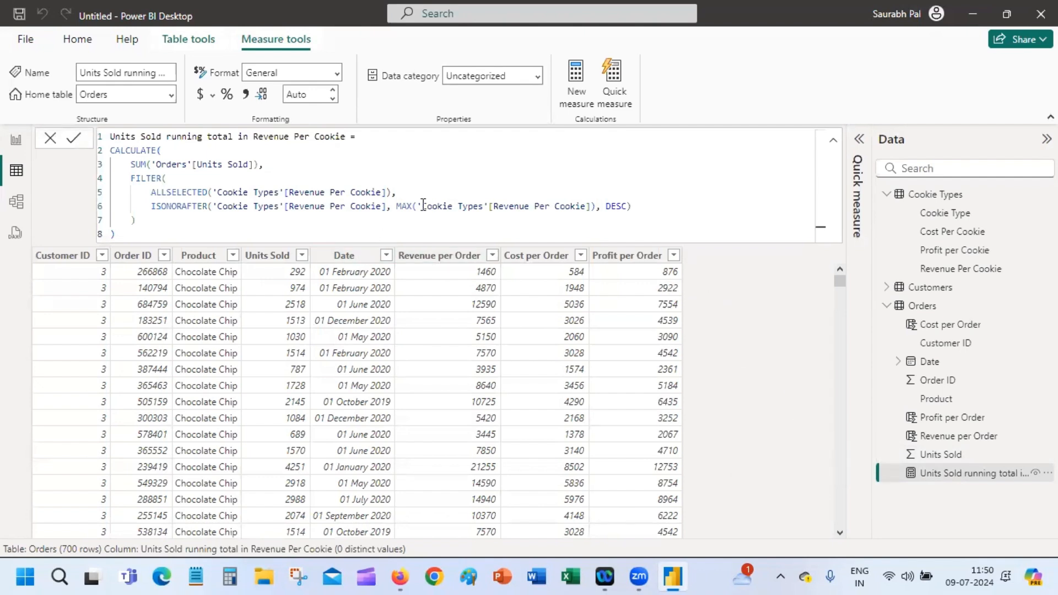
Delete the Units Sold running total measure from the model
{"action": "right_click", "coordinate": [976, 478]}
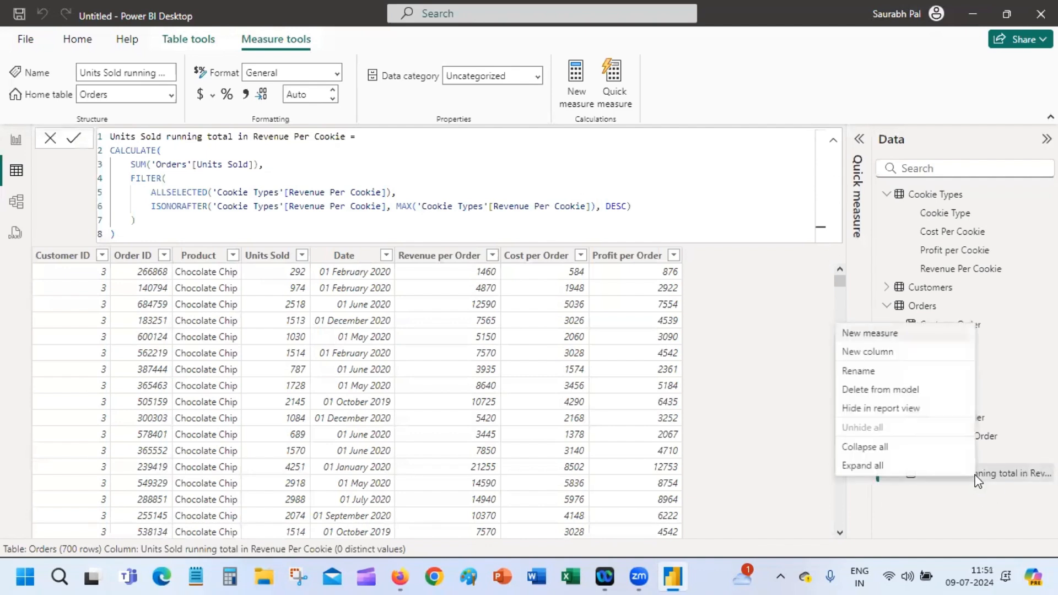
{"action": "left_click", "coordinate": [896, 391]}
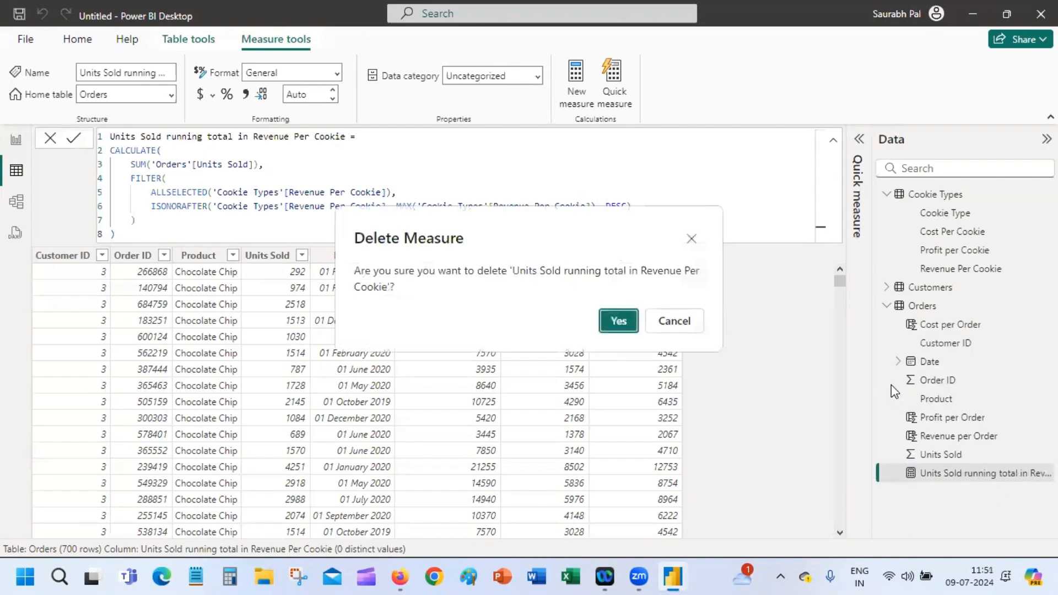
{"action": "left_click", "coordinate": [606, 323]}
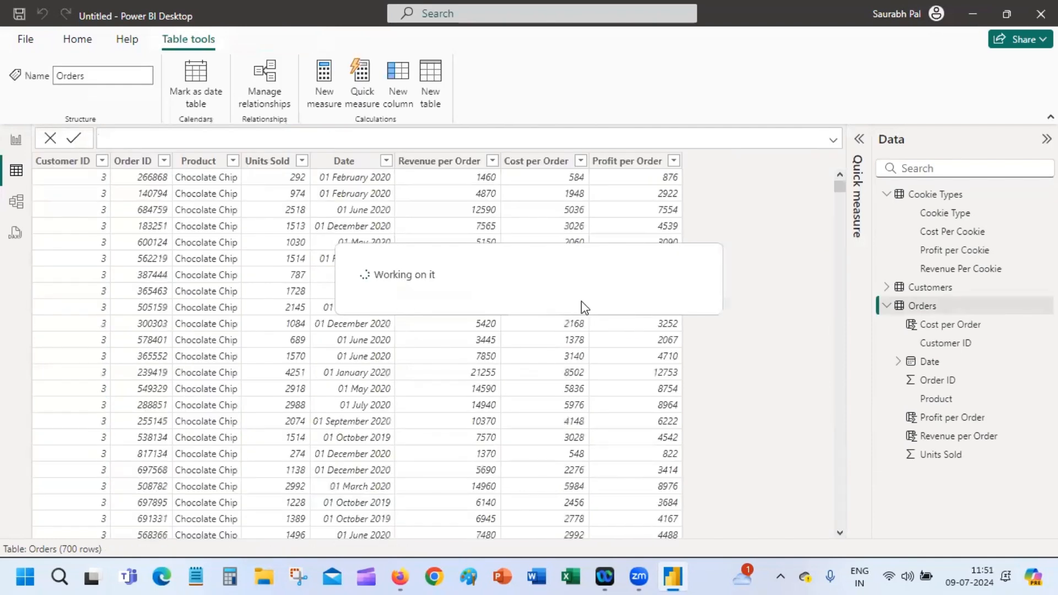
Review the formulas of the Profit per Order and Cost per Order columns
{"action": "left_click", "coordinate": [625, 181]}
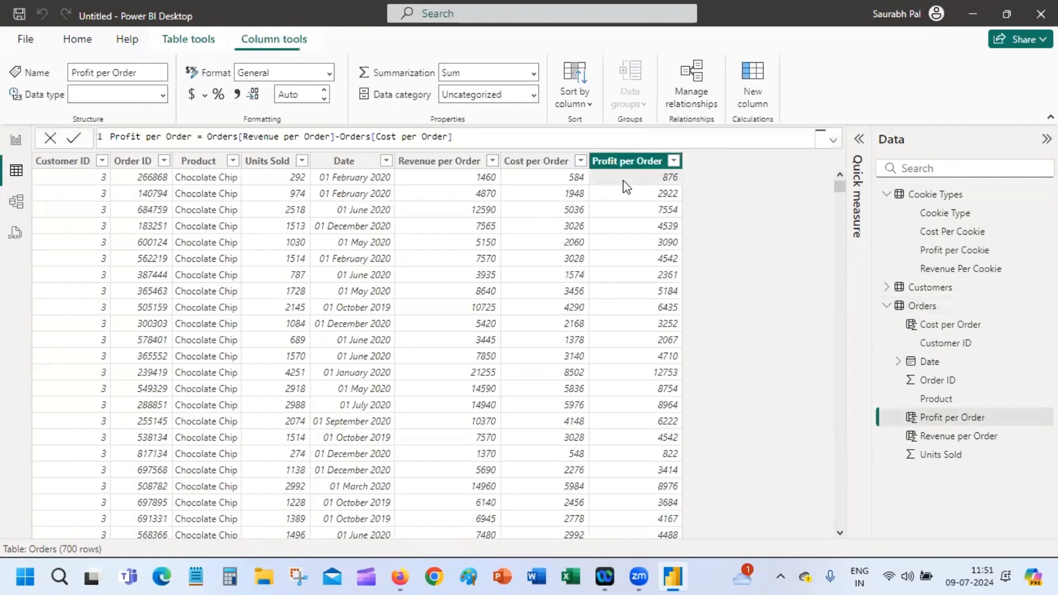
{"action": "left_click", "coordinate": [538, 174]}
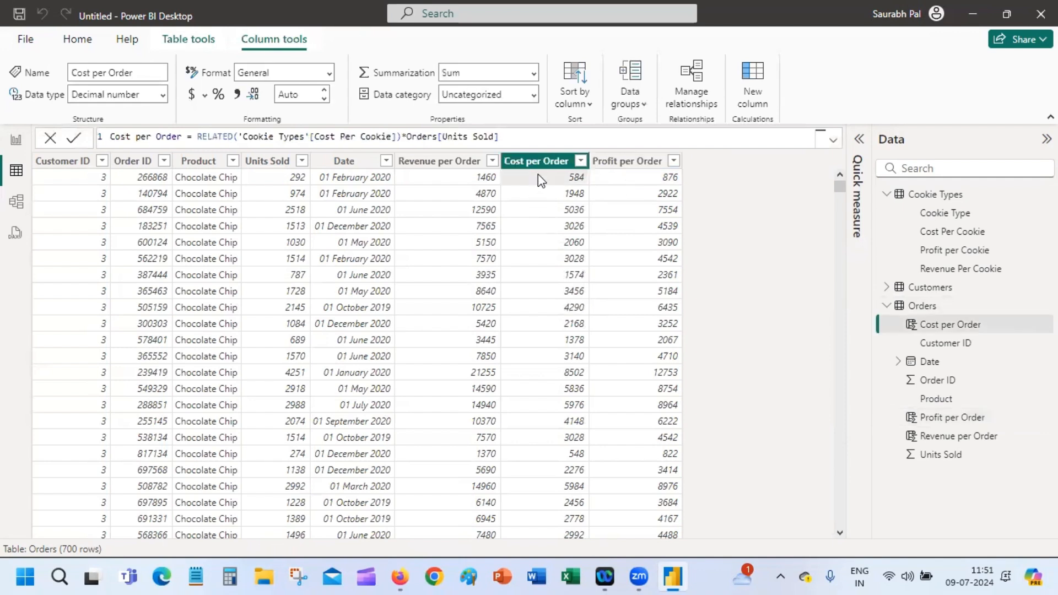
{"action": "left_click", "coordinate": [613, 178]}
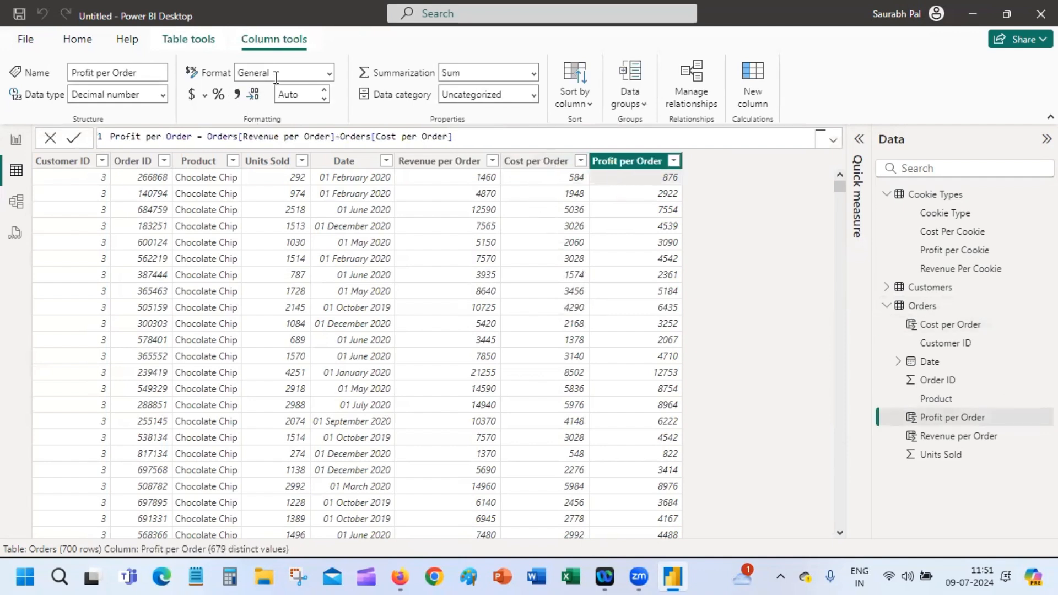
Create a new measure in Orders and begin its formula with the sum function on Customers[Name]
{"action": "left_click", "coordinate": [200, 43]}
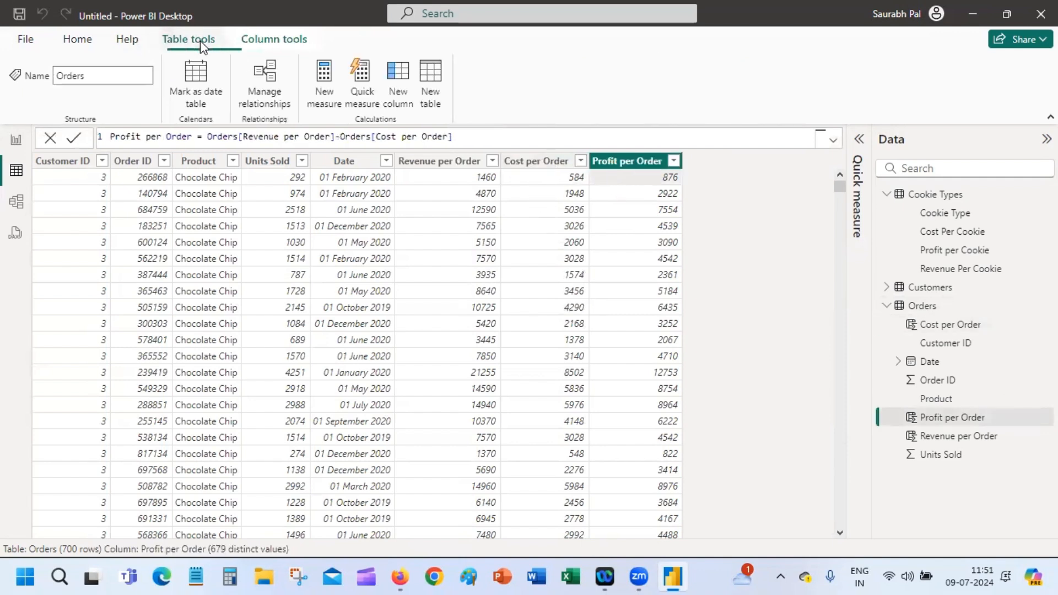
{"action": "left_click", "coordinate": [333, 88]}
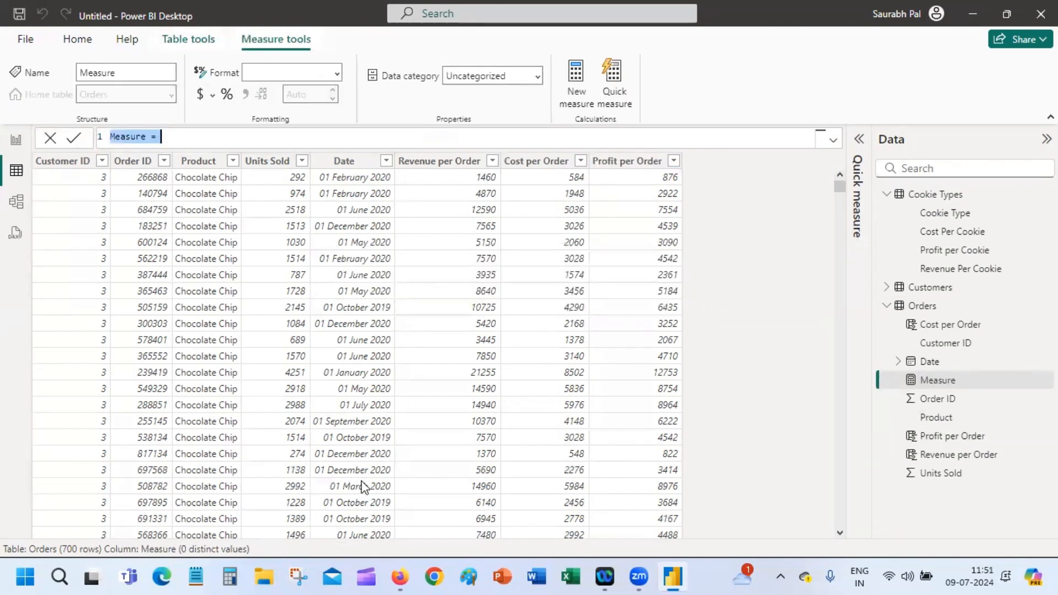
{"action": "left_click", "coordinate": [194, 135]}
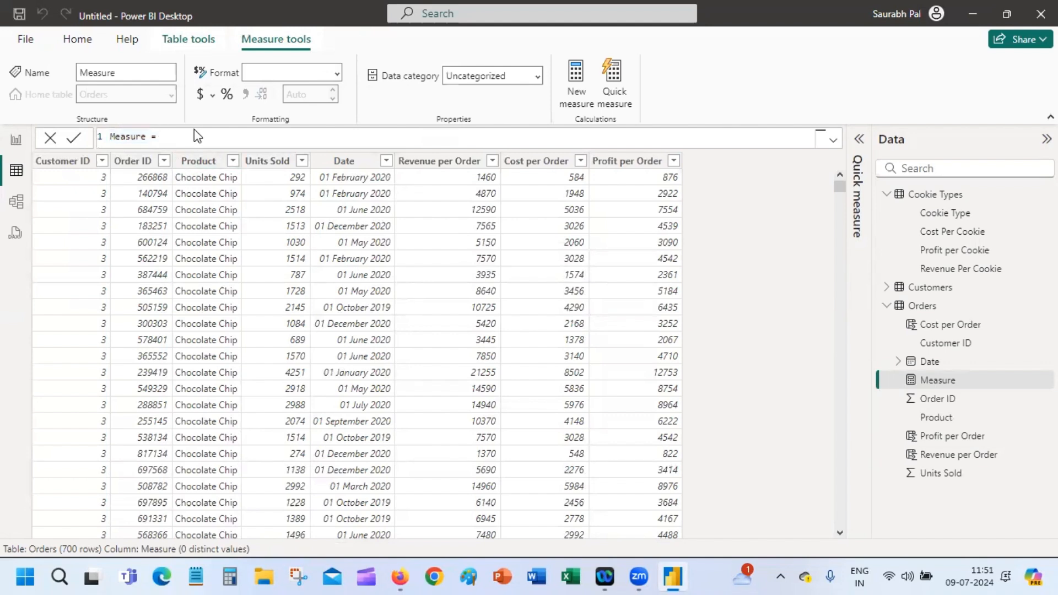
{"action": "type", "text": "sum"}
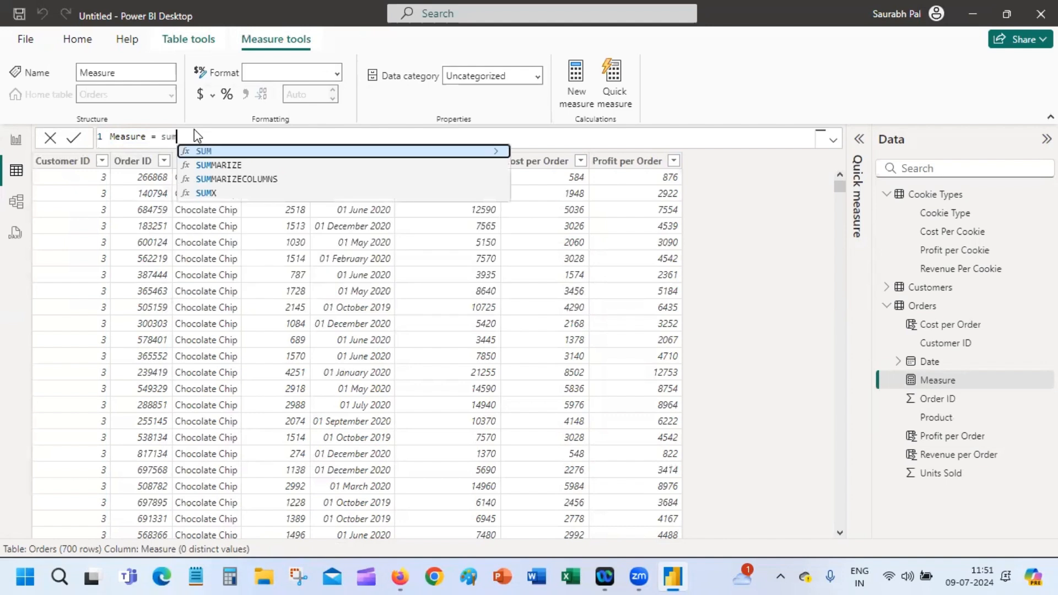
{"action": "type", "text": "("}
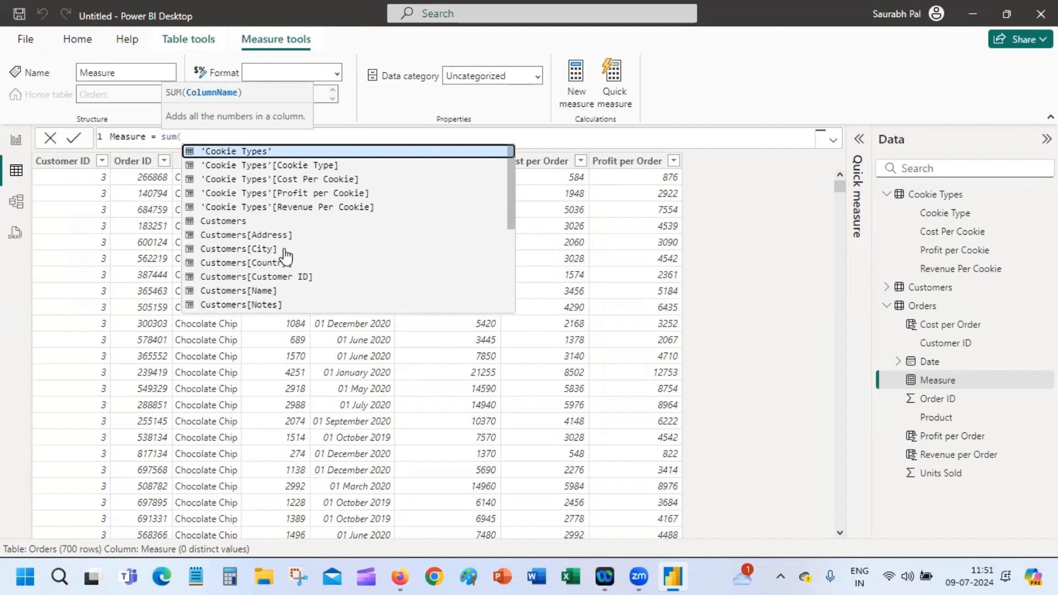
{"action": "double_click", "coordinate": [274, 291]}
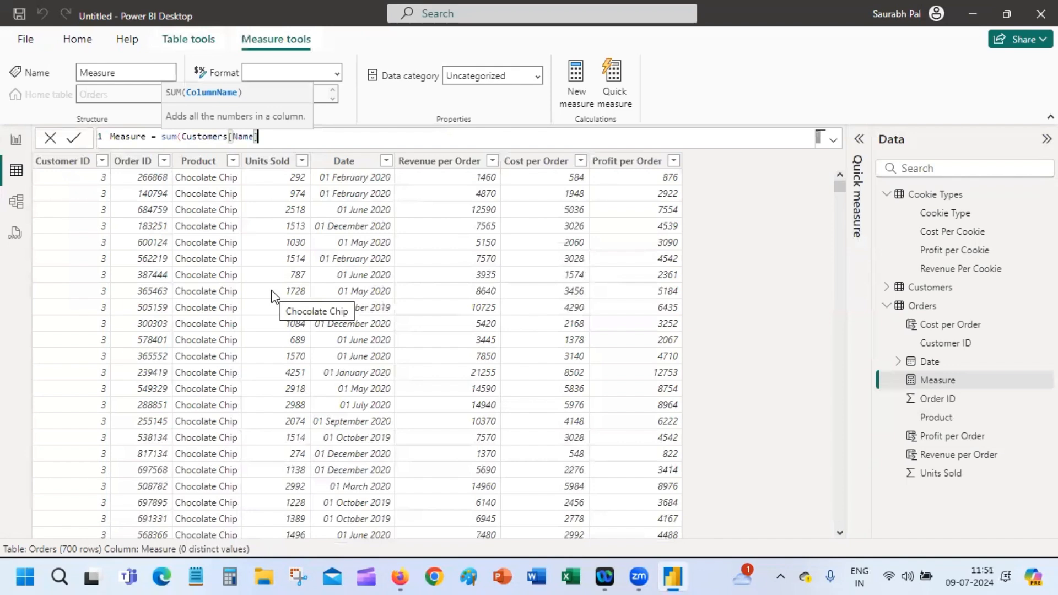
Replace the sum function in the new measure with COUNT, completing the formula as COUNT(Customers[Name]), and commit it
{"action": "left_click", "coordinate": [170, 137]}
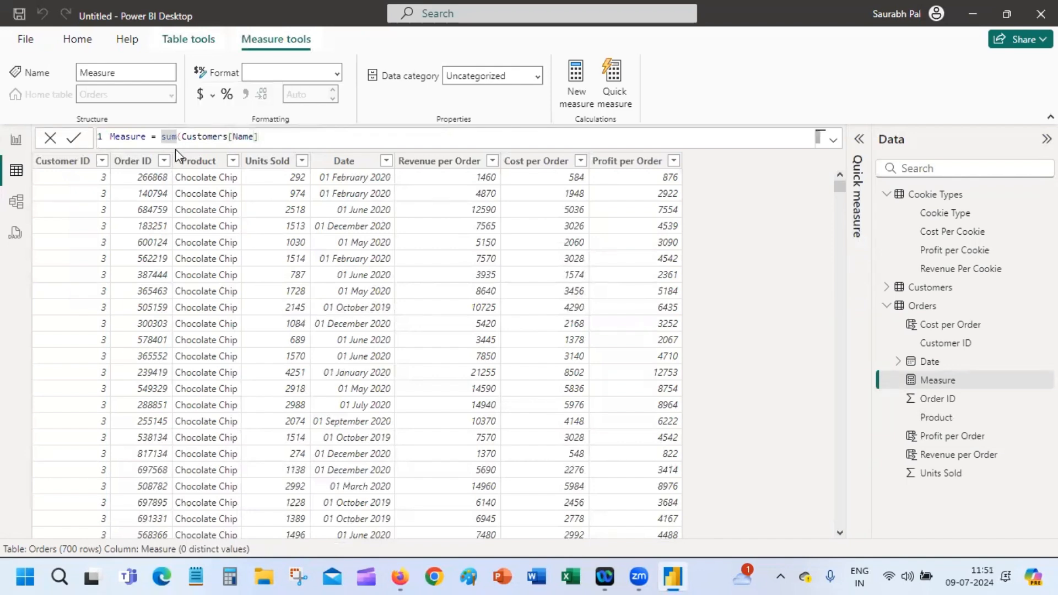
{"action": "type", "text": "s"}
{"action": "key", "text": "BackSpace"}
{"action": "type", "text": "Count"}
{"action": "key", "text": "Tab"}
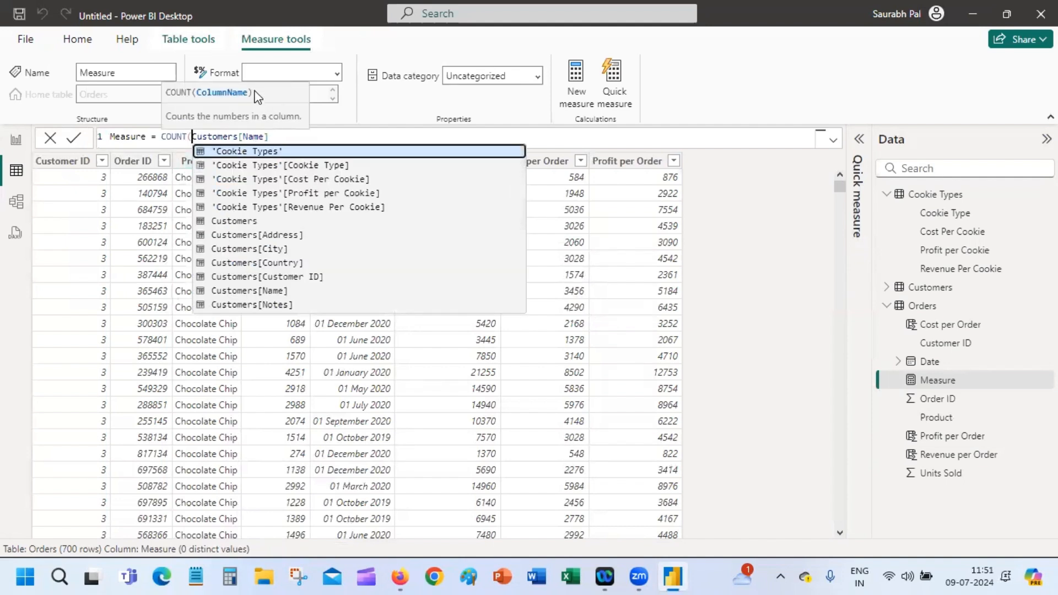
{"action": "left_click", "coordinate": [285, 139]}
{"action": "type", "text": ")"}
{"action": "key", "text": "Return"}
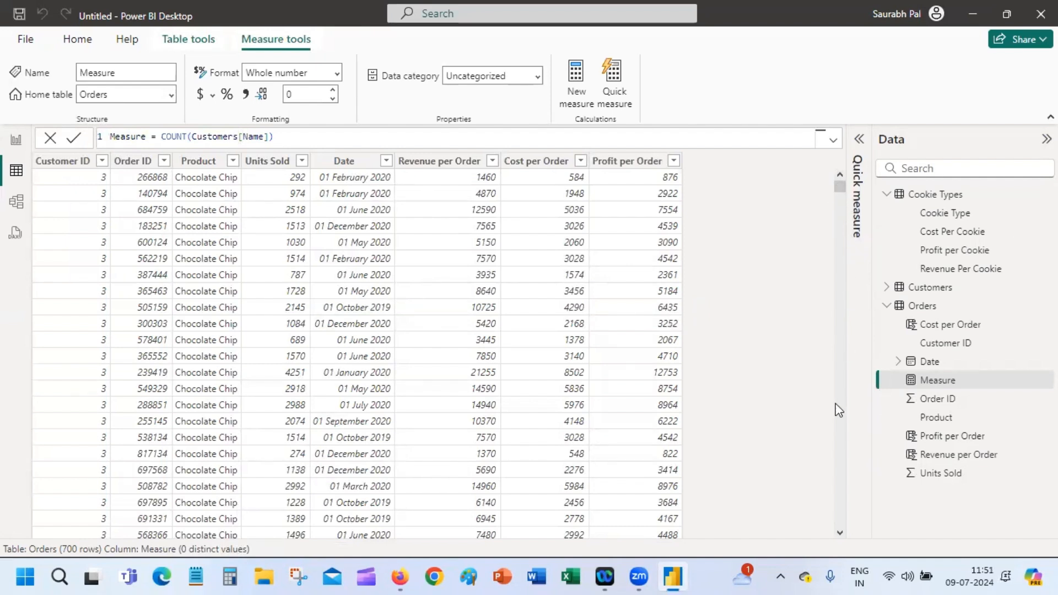
{"action": "left_click", "coordinate": [66, 44]}
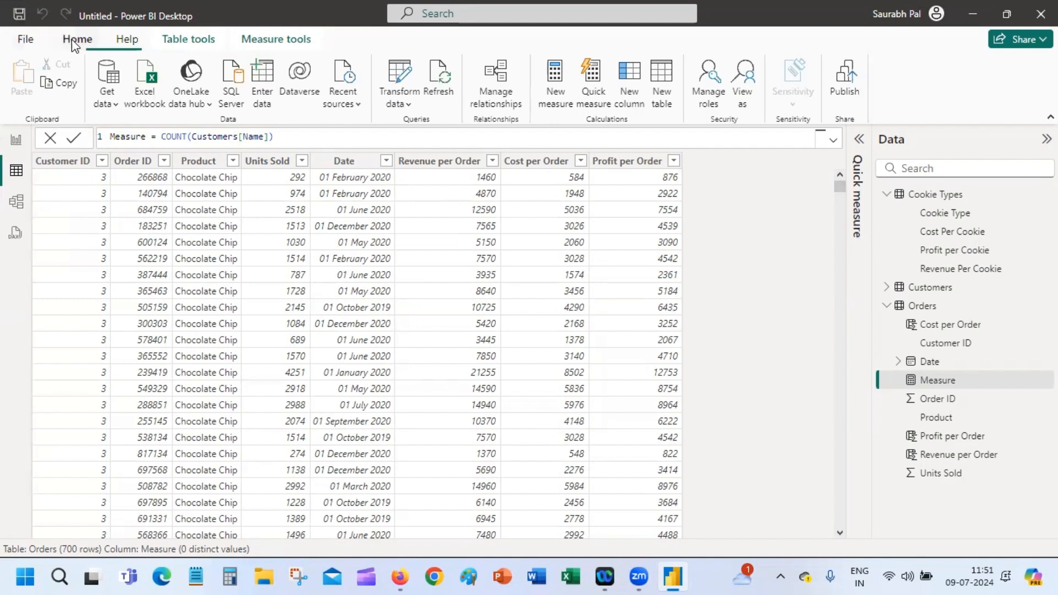
{"action": "left_click", "coordinate": [166, 136]}
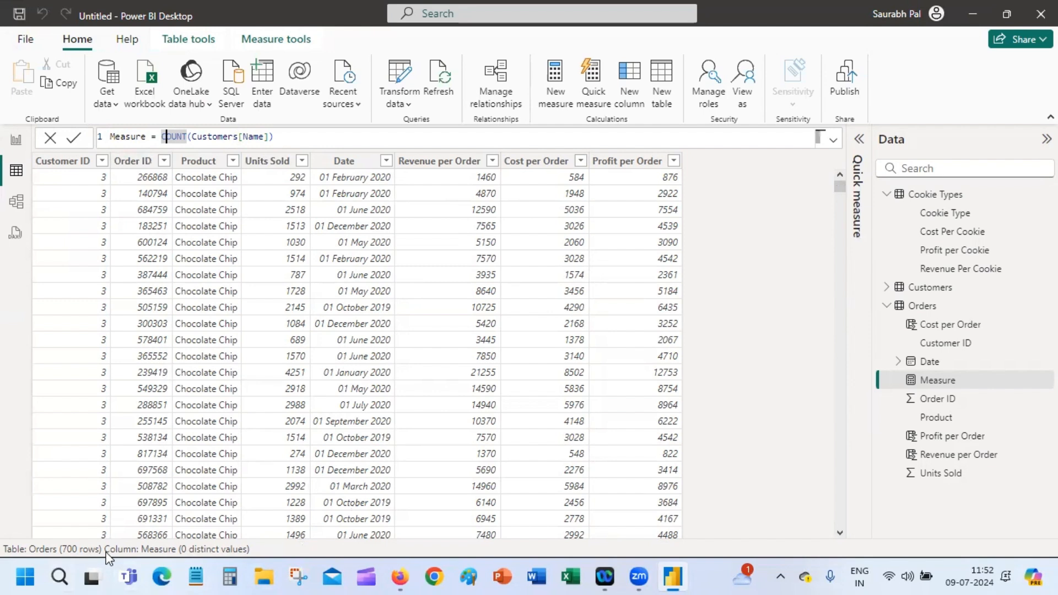
{"action": "left_click", "coordinate": [302, 139]}
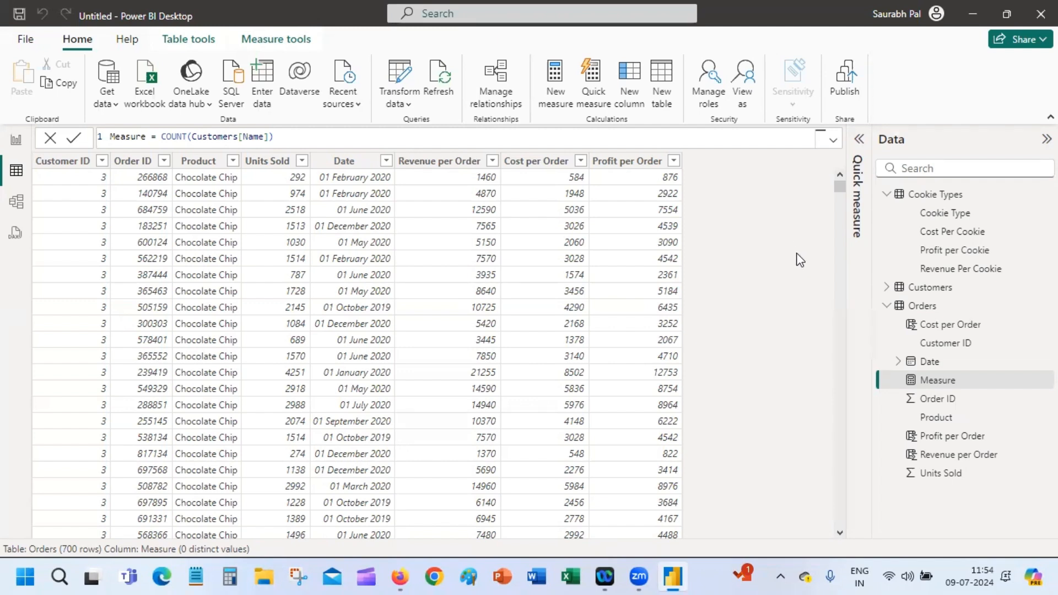
Add a card visual to the report page that shows the Measure field from Orders
{"action": "left_click", "coordinate": [16, 145]}
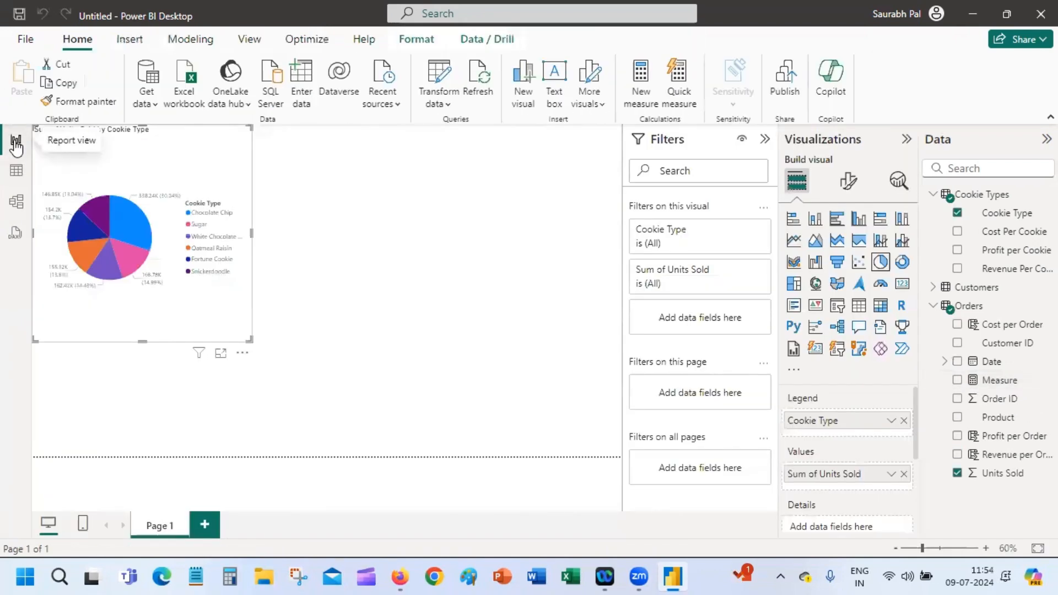
{"action": "left_click", "coordinate": [441, 215]}
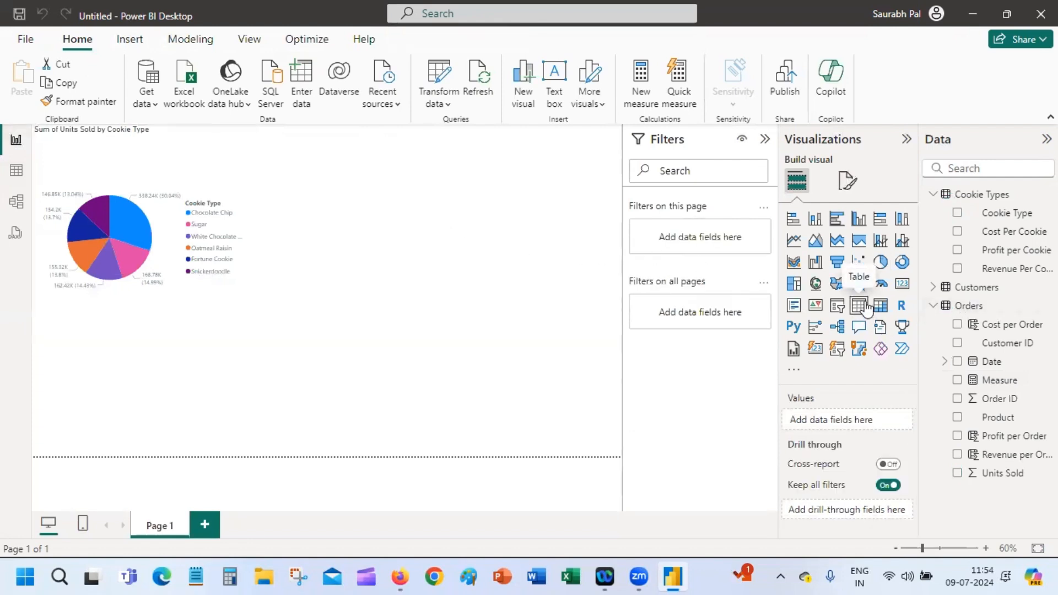
{"action": "left_click", "coordinate": [901, 285]}
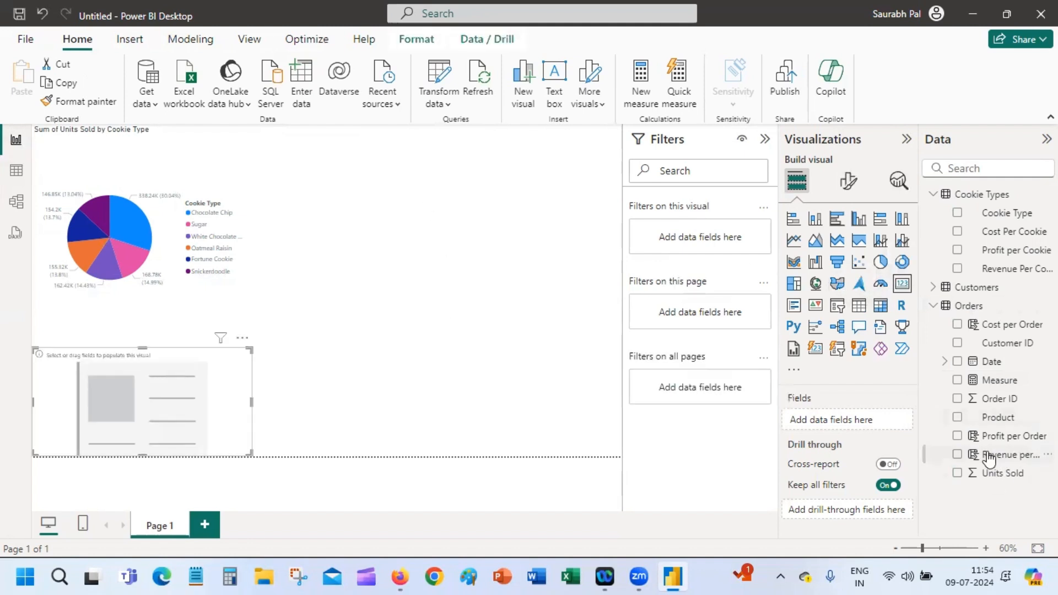
{"action": "left_click", "coordinate": [958, 381]}
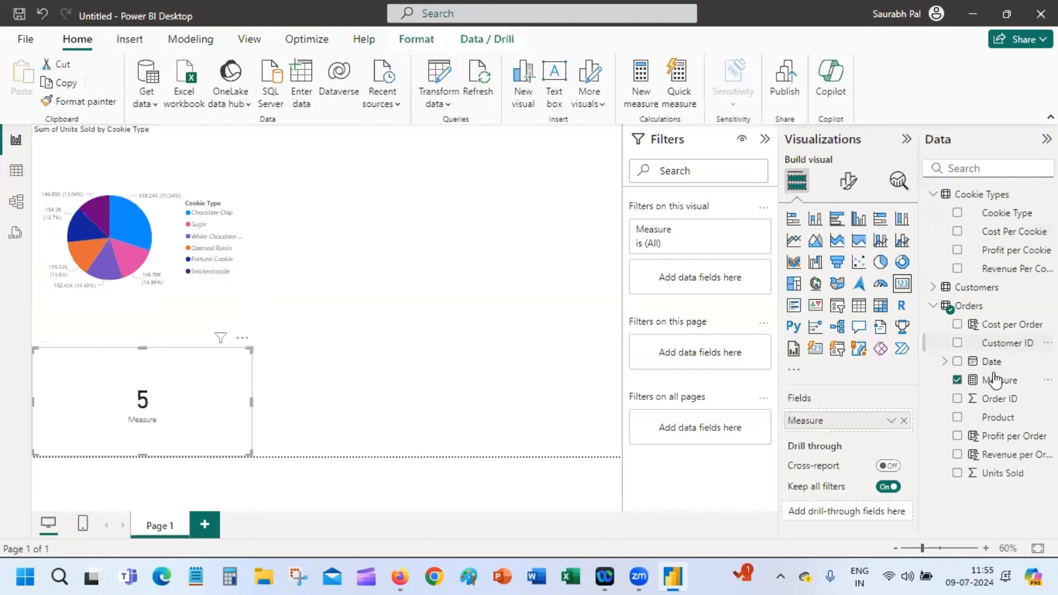
Review the Customers table data and the formulas of the Cost per Order and Profit per Order columns in Orders
{"action": "left_click", "coordinate": [16, 172]}
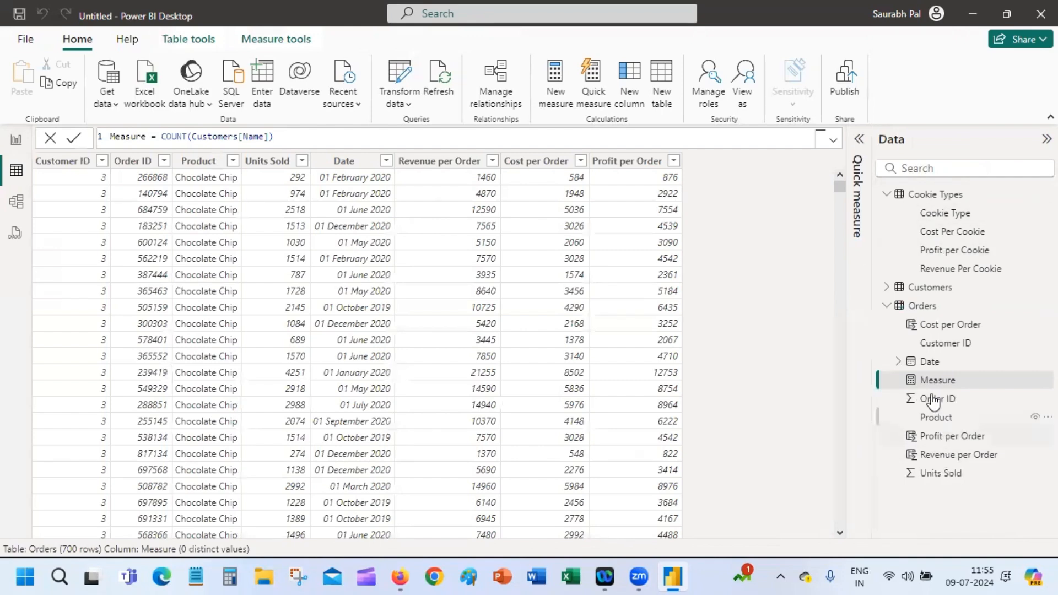
{"action": "left_click", "coordinate": [887, 288]}
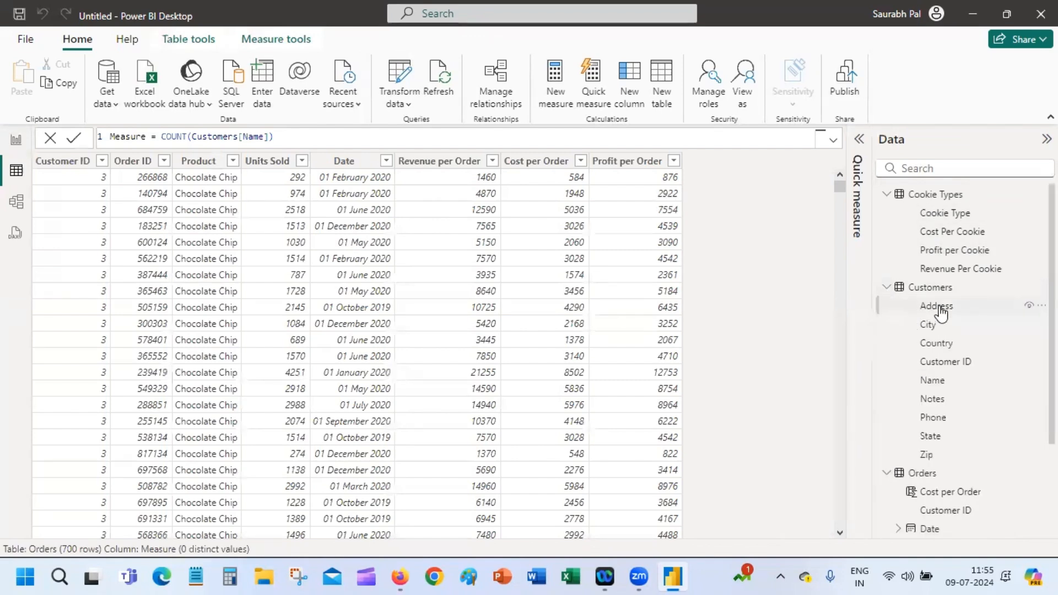
{"action": "left_click", "coordinate": [940, 309]}
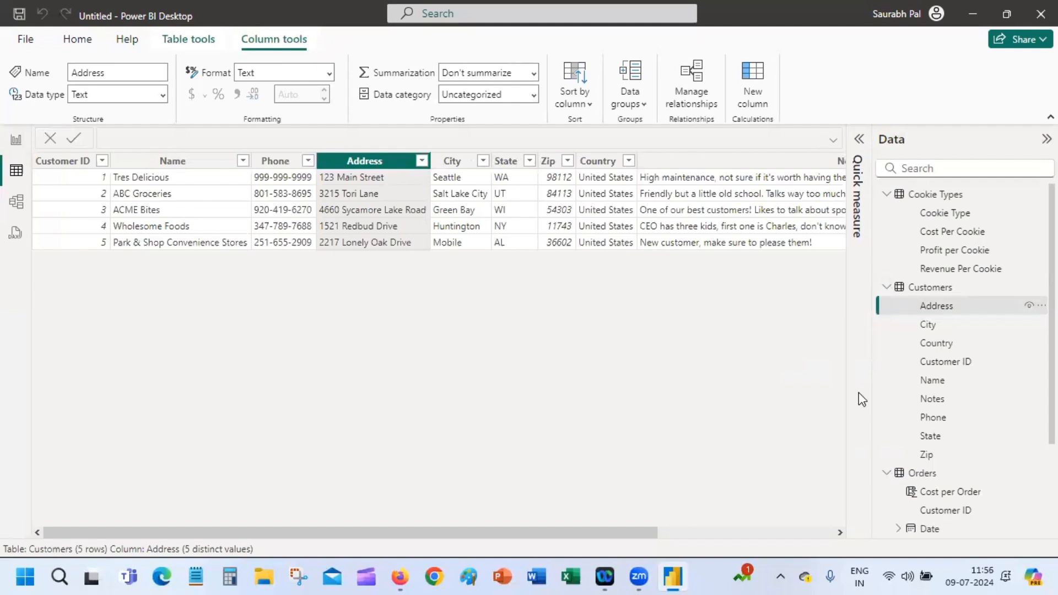
{"action": "left_click", "coordinate": [946, 496]}
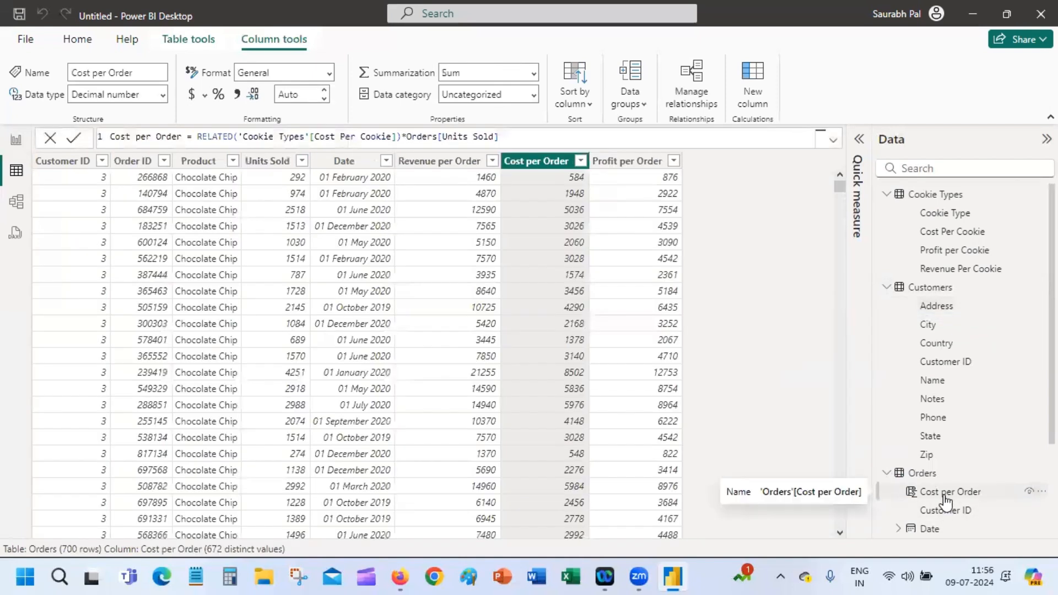
{"action": "double_click", "coordinate": [634, 160]}
{"action": "left_click", "coordinate": [637, 235]}
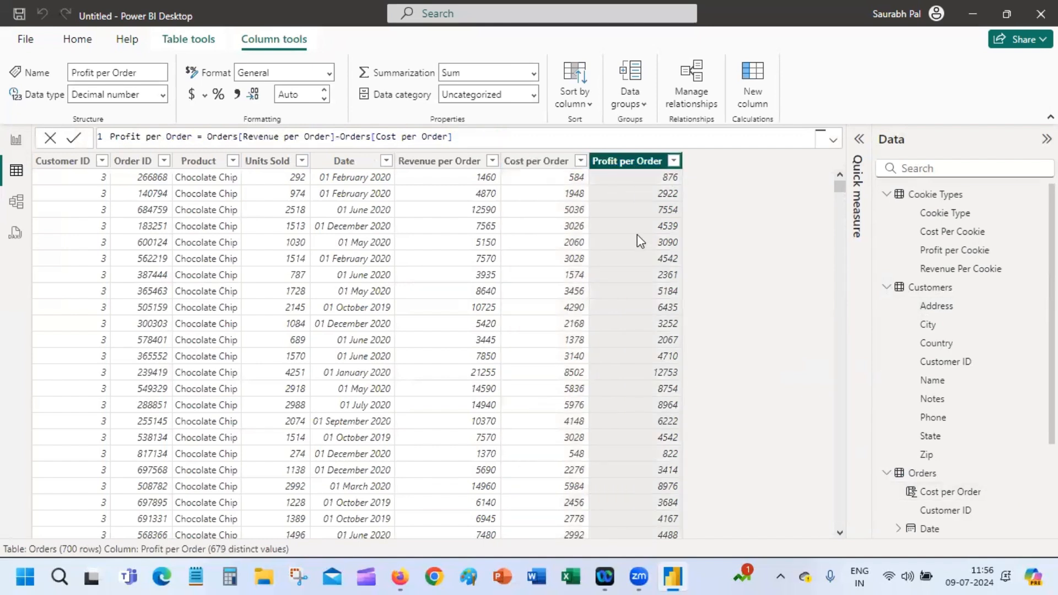
Create another measure in the Orders table and name it Total Revenue in its formula
{"action": "left_click", "coordinate": [176, 43]}
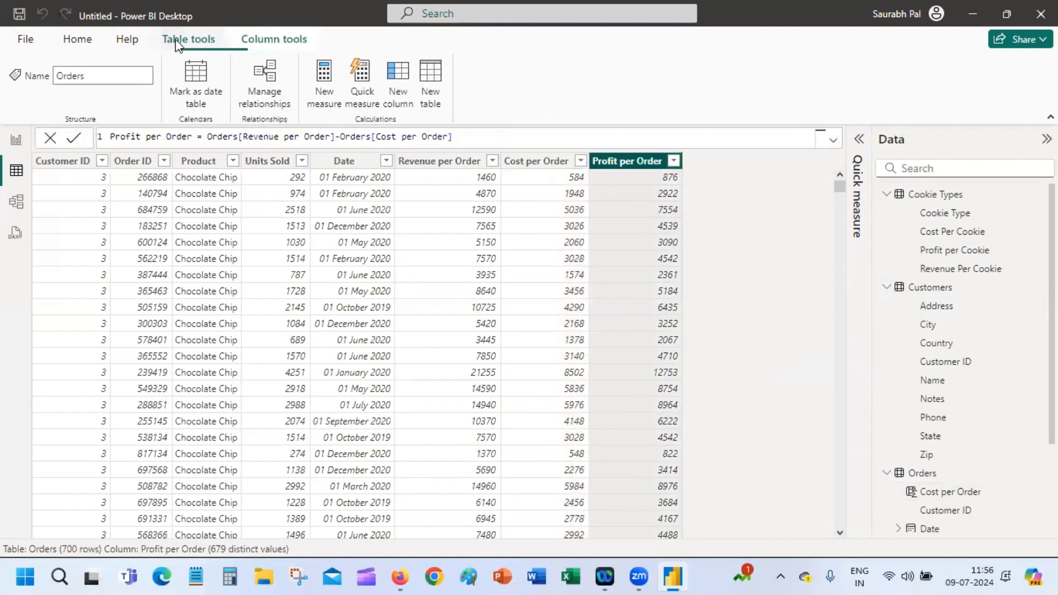
{"action": "left_click", "coordinate": [327, 80]}
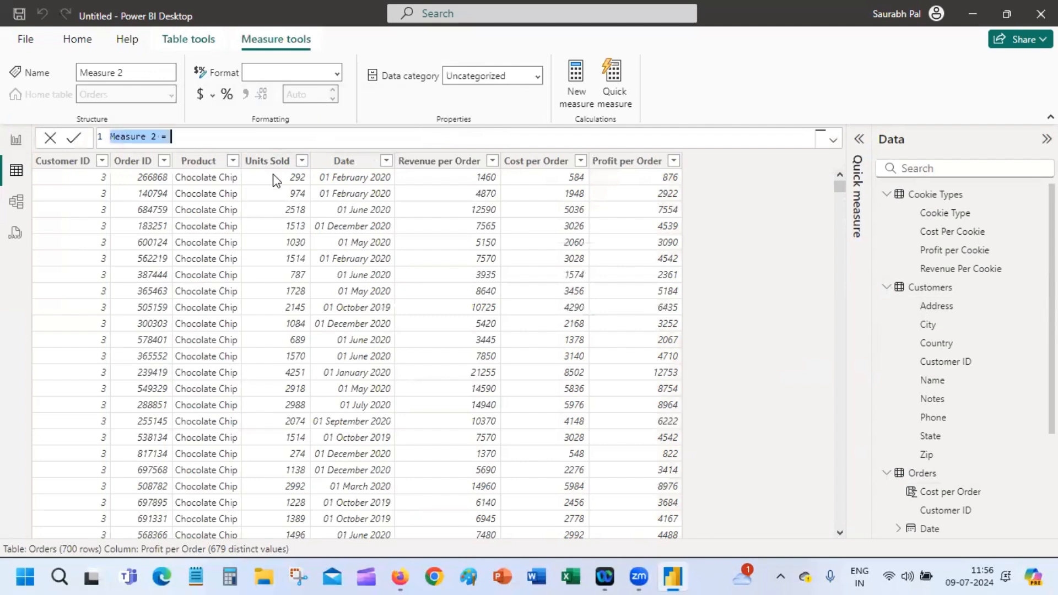
{"action": "double_click", "coordinate": [113, 142]}
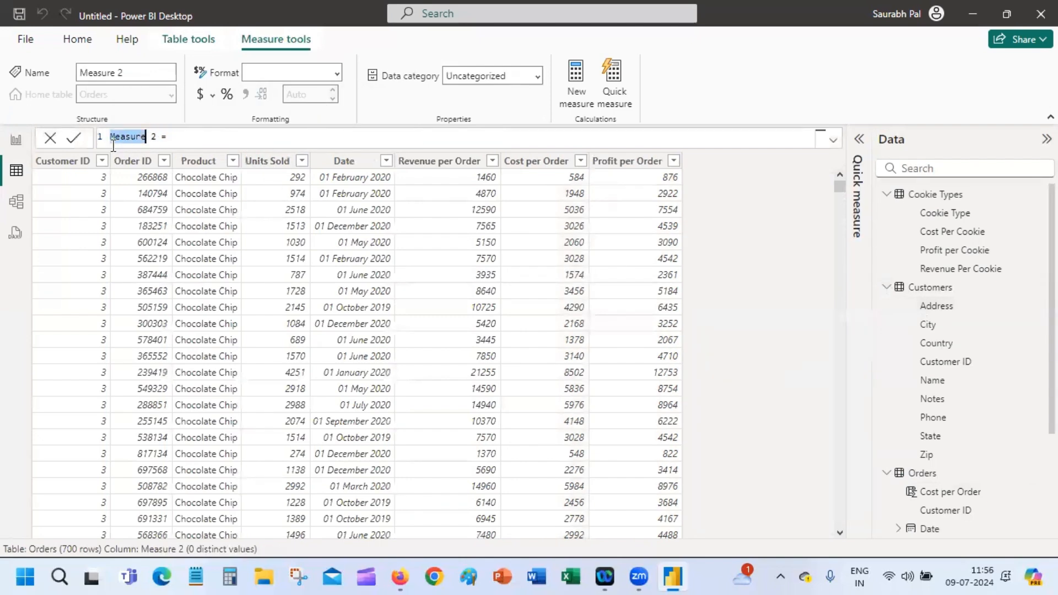
{"action": "left_click_drag", "start_coordinate": [113, 142], "coordinate": [157, 138]}
{"action": "type", "text": "Tota"}
{"action": "type", "text": "l Re"}
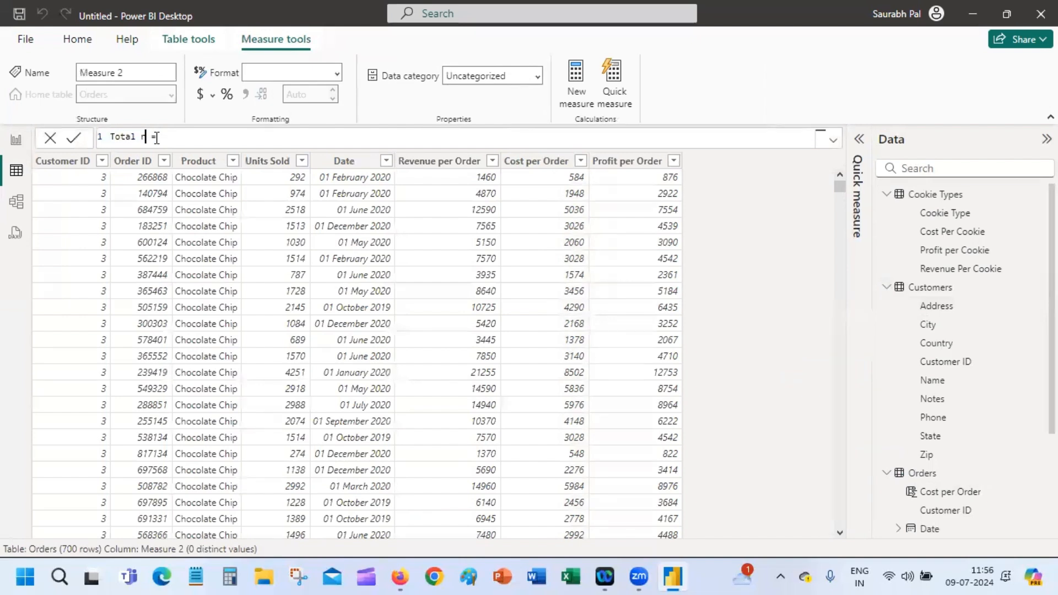
{"action": "type", "text": "venue"}
{"action": "key", "text": "BackSpace"}
{"action": "key", "text": "BackSpace"}
Define the Total Revenue measure as sum(Orders[Revenue per Order]) and commit it
{"action": "key", "text": "End"}
{"action": "type", "text": "sum"}
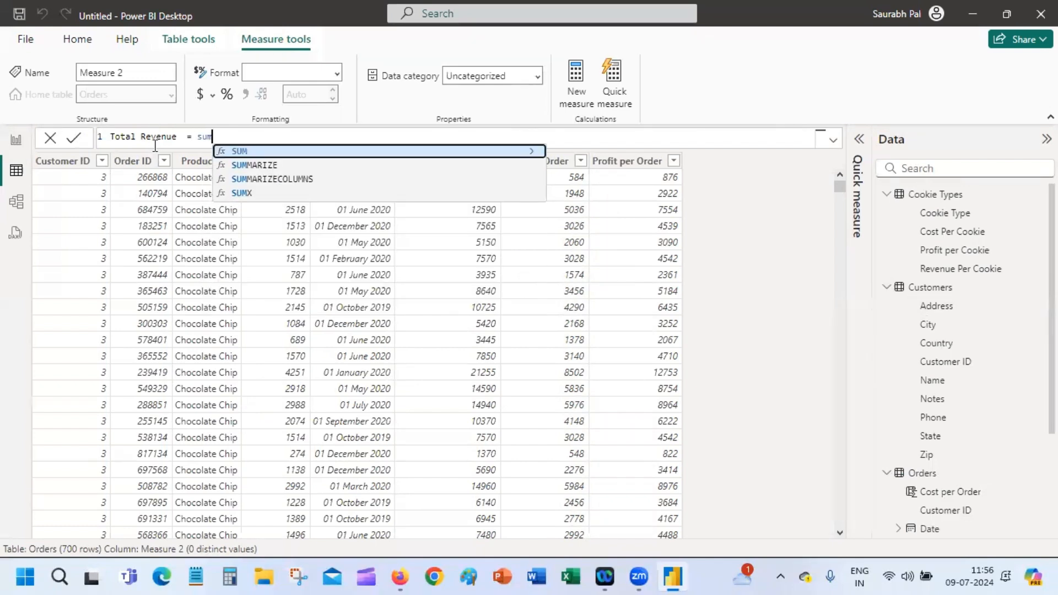
{"action": "type", "text": "("}
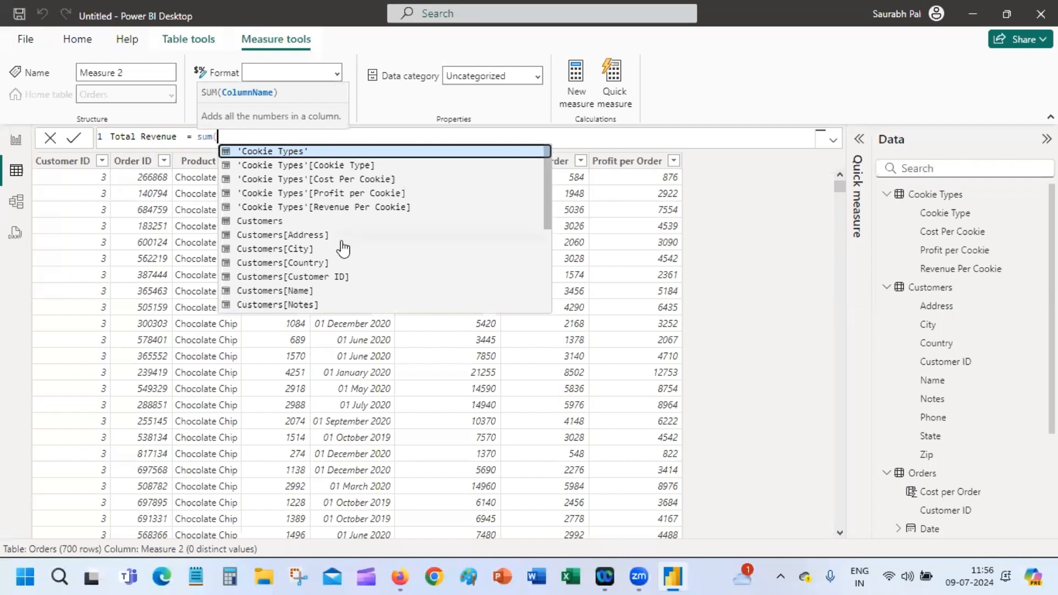
{"action": "type", "text": "o"}
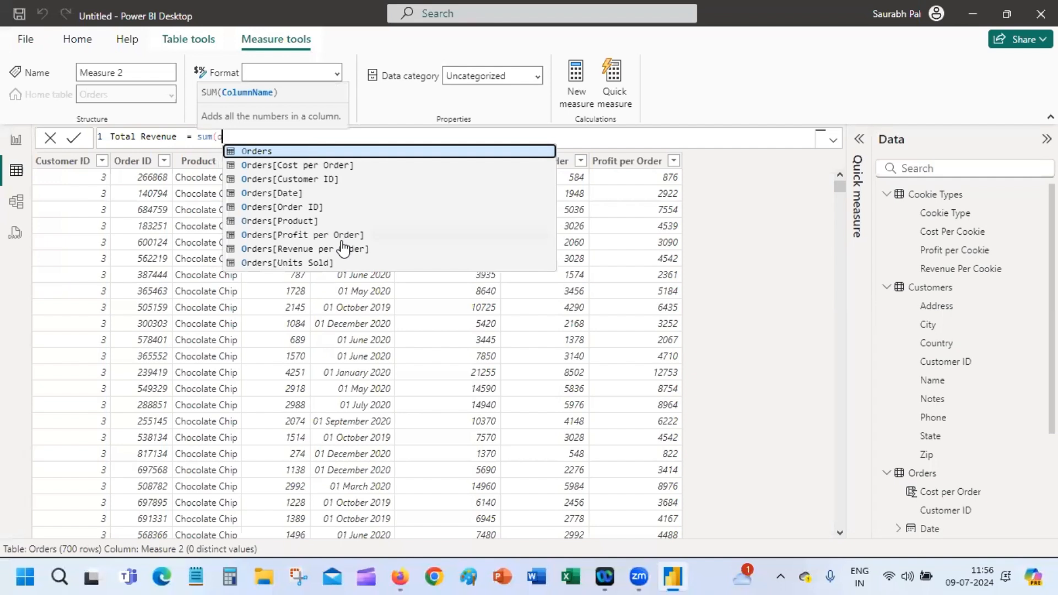
{"action": "left_click", "coordinate": [328, 250]}
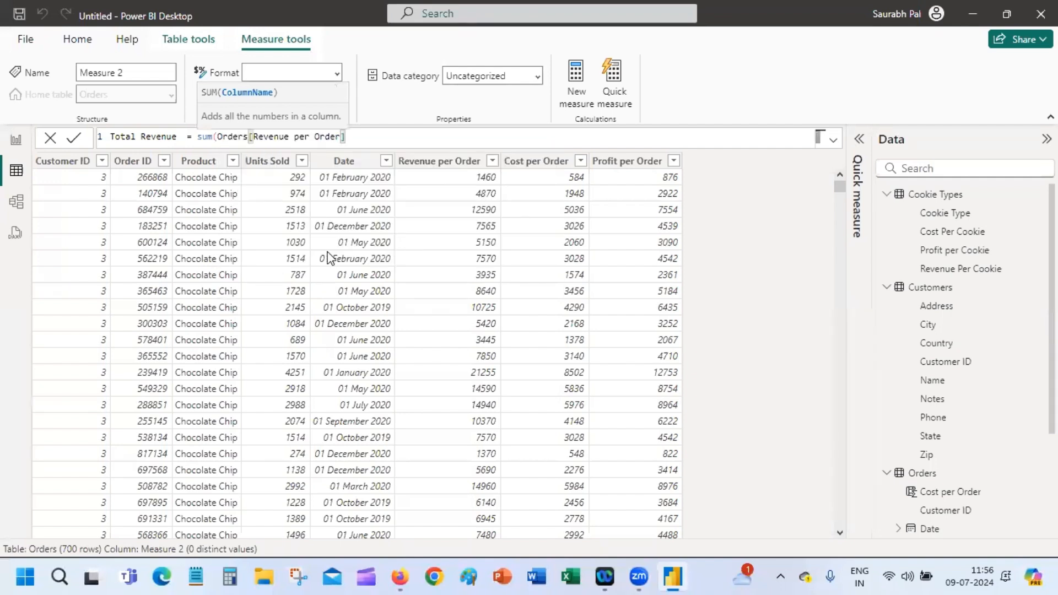
{"action": "type", "text": ")"}
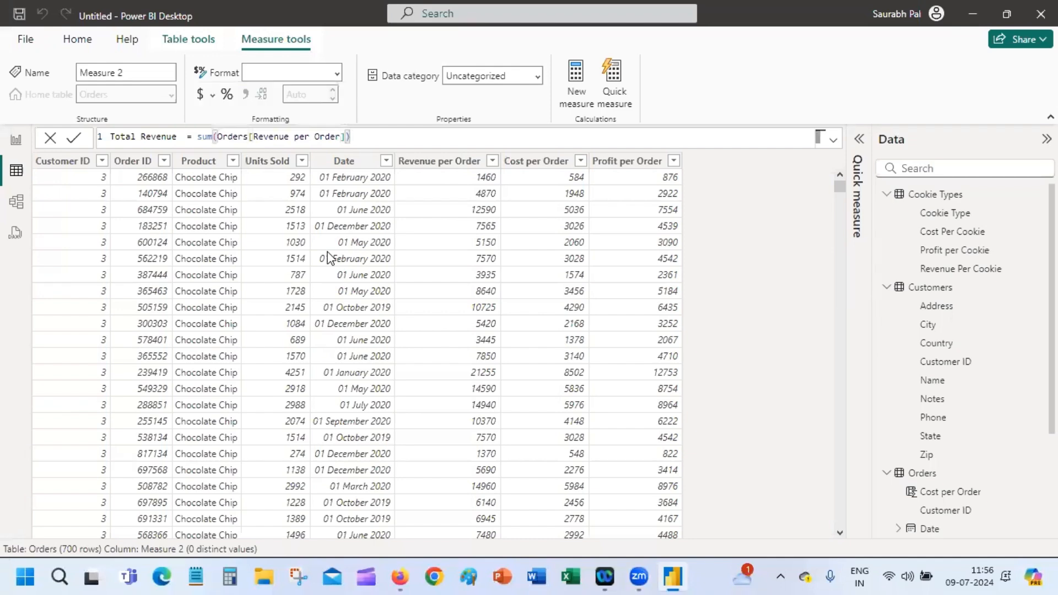
{"action": "key", "text": "Return"}
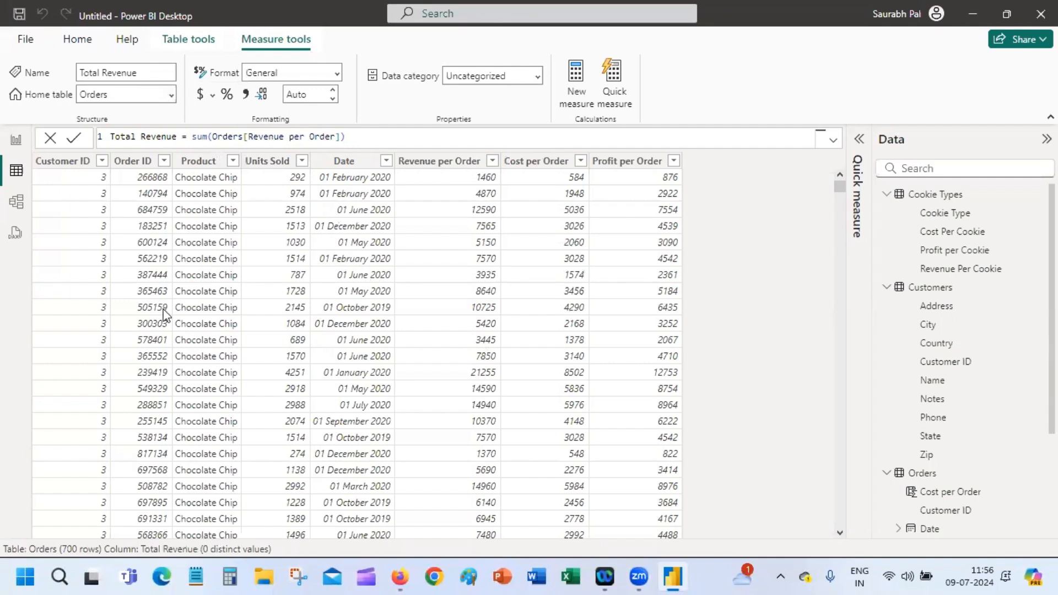
Add a second card beside the pie chart on the report page, shrink it, and show Total Revenue in it
{"action": "left_click", "coordinate": [20, 139]}
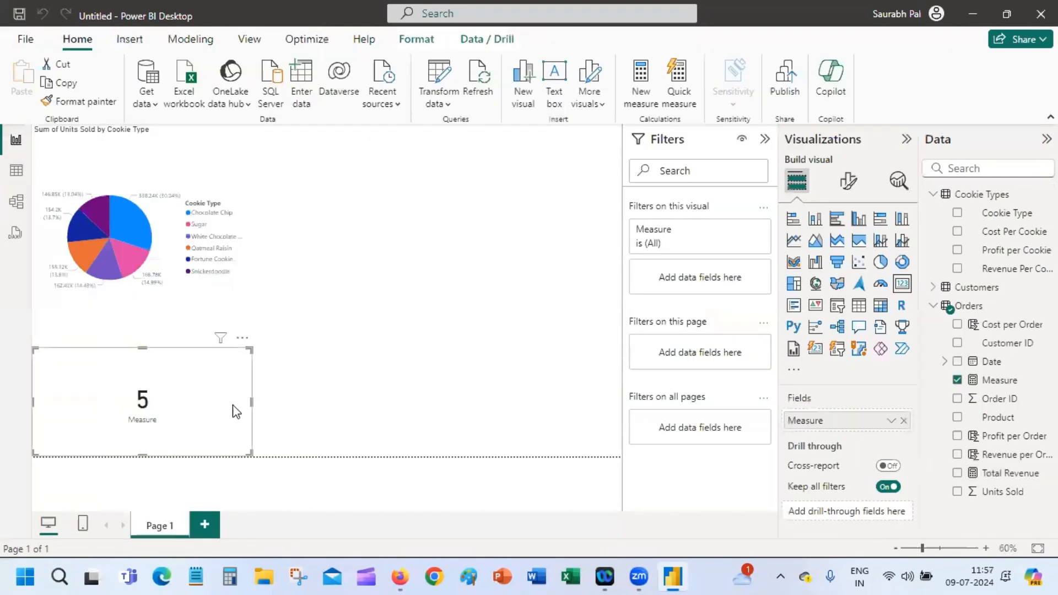
{"action": "left_click", "coordinate": [405, 258]}
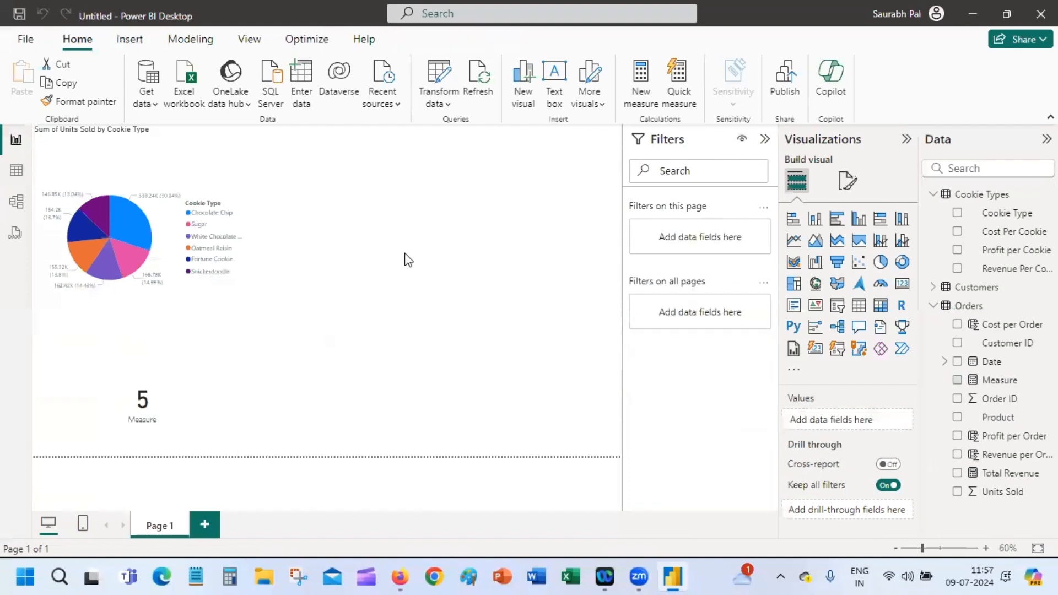
{"action": "left_click", "coordinate": [903, 285]}
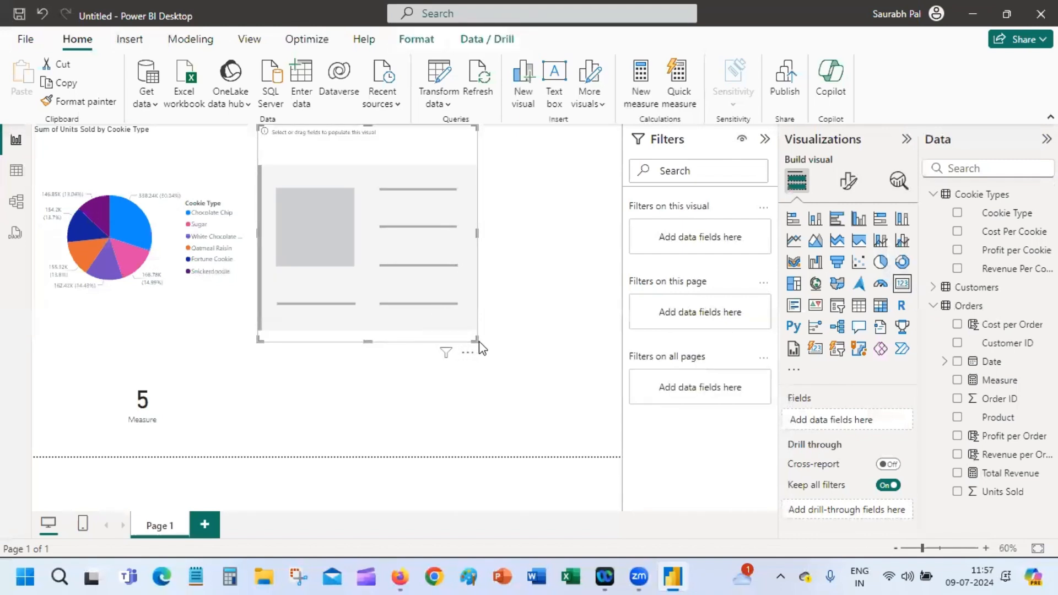
{"action": "left_click_drag", "start_coordinate": [473, 338], "coordinate": [366, 222]}
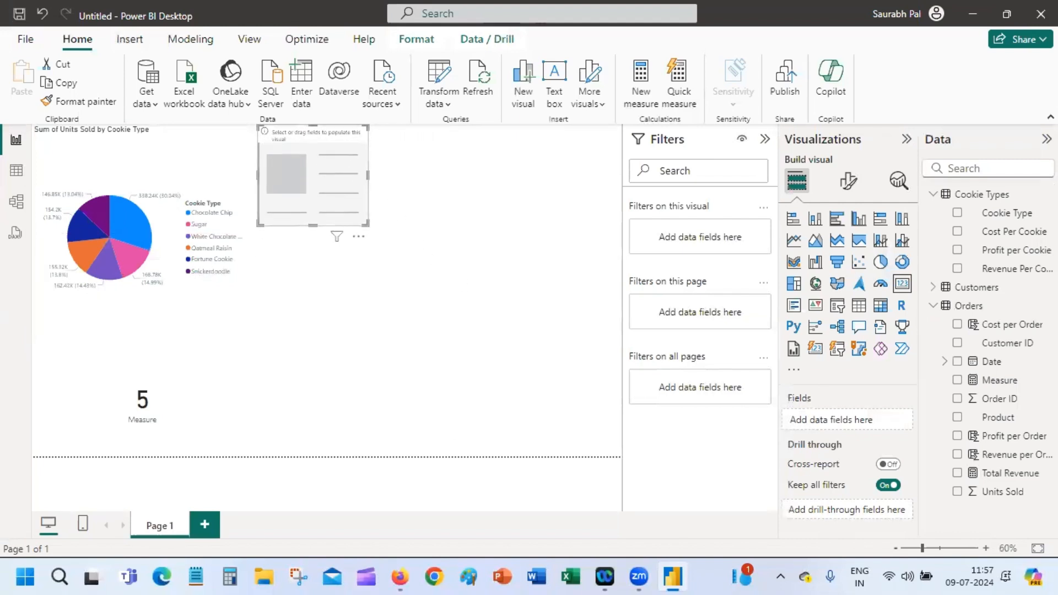
{"action": "left_click", "coordinate": [958, 474]}
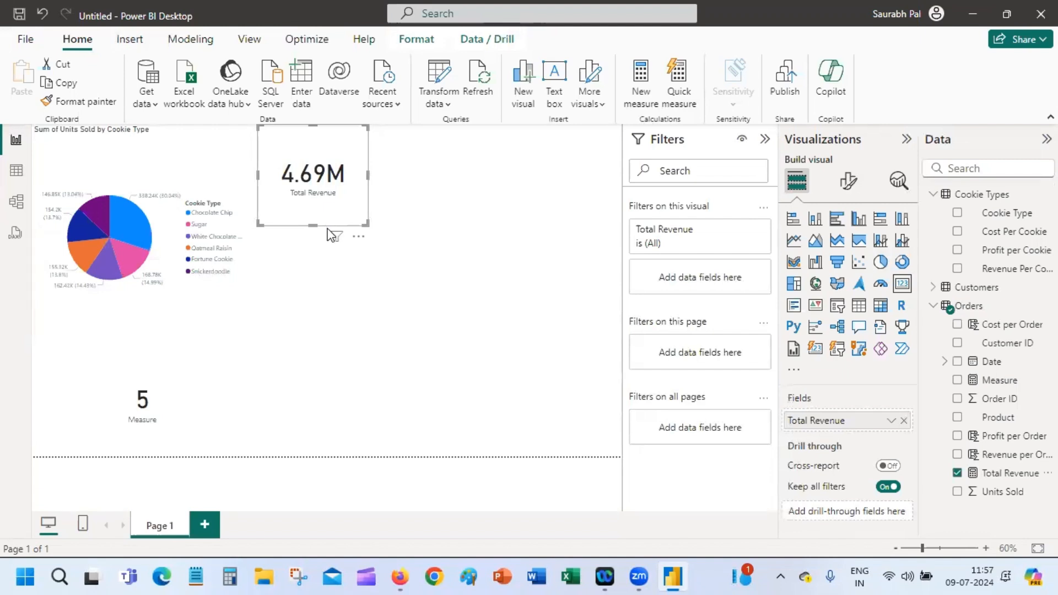
{"action": "left_click", "coordinate": [340, 344]}
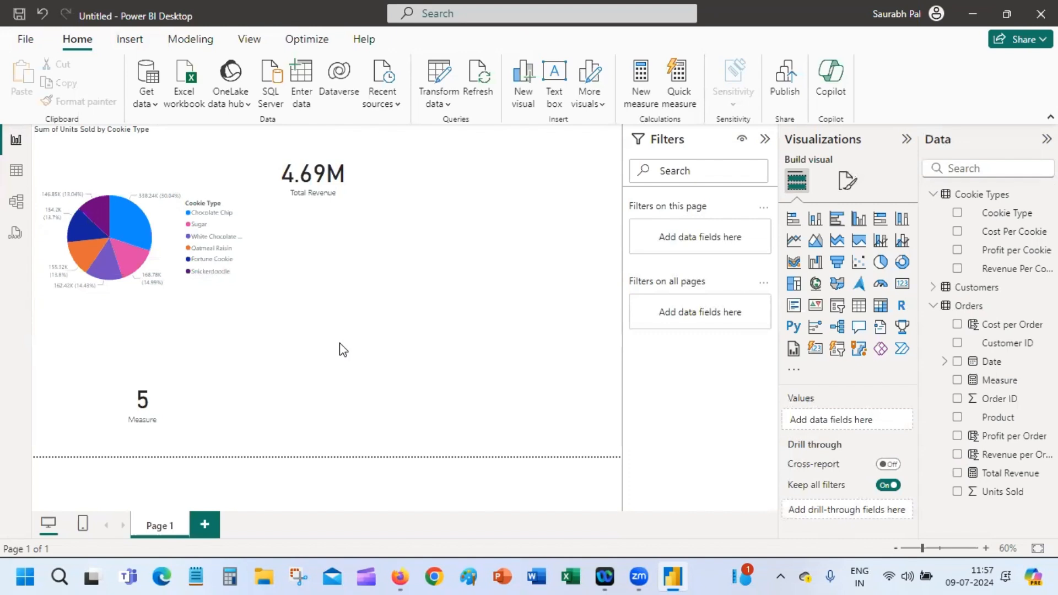
Open the recent presentation Power BI - DAX in PowerPoint and switch to it
{"action": "left_click", "coordinate": [496, 576]}
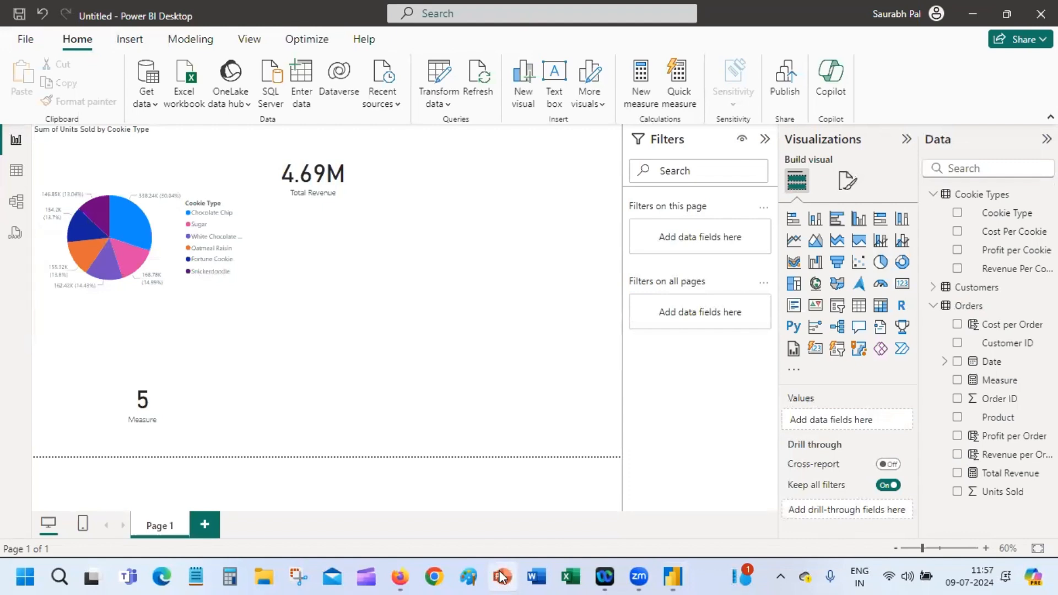
{"action": "right_click", "coordinate": [506, 576]}
{"action": "left_click", "coordinate": [506, 577]}
{"action": "right_click", "coordinate": [506, 577]}
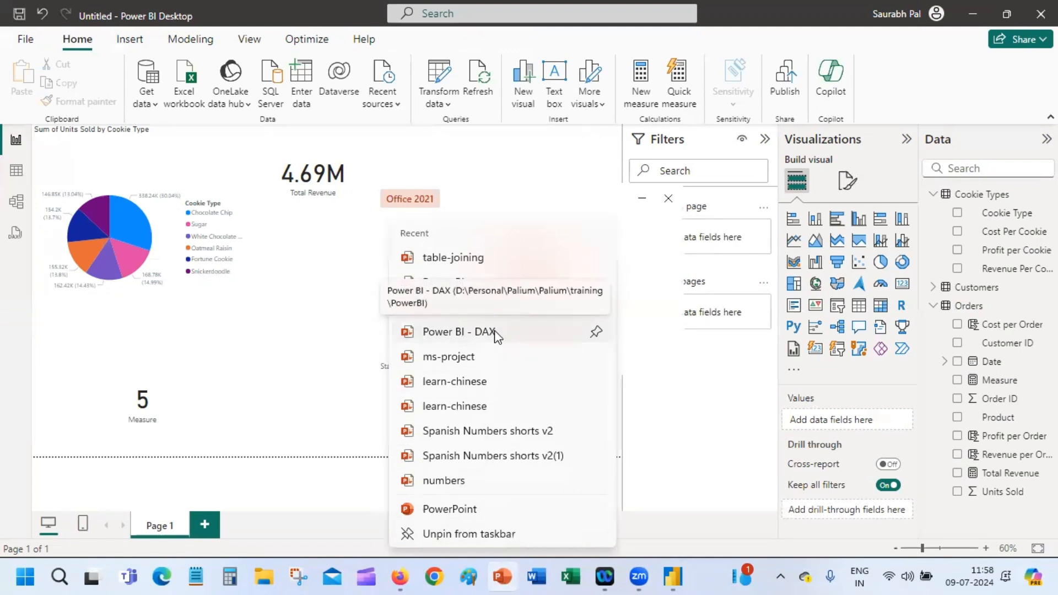
{"action": "left_click", "coordinate": [494, 330]}
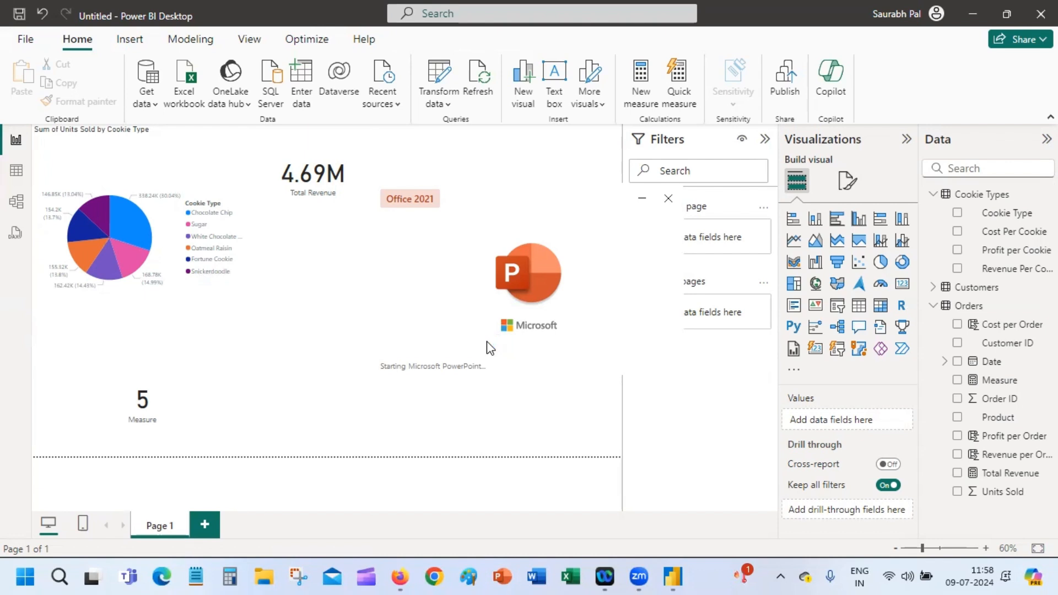
{"action": "left_click", "coordinate": [289, 190]}
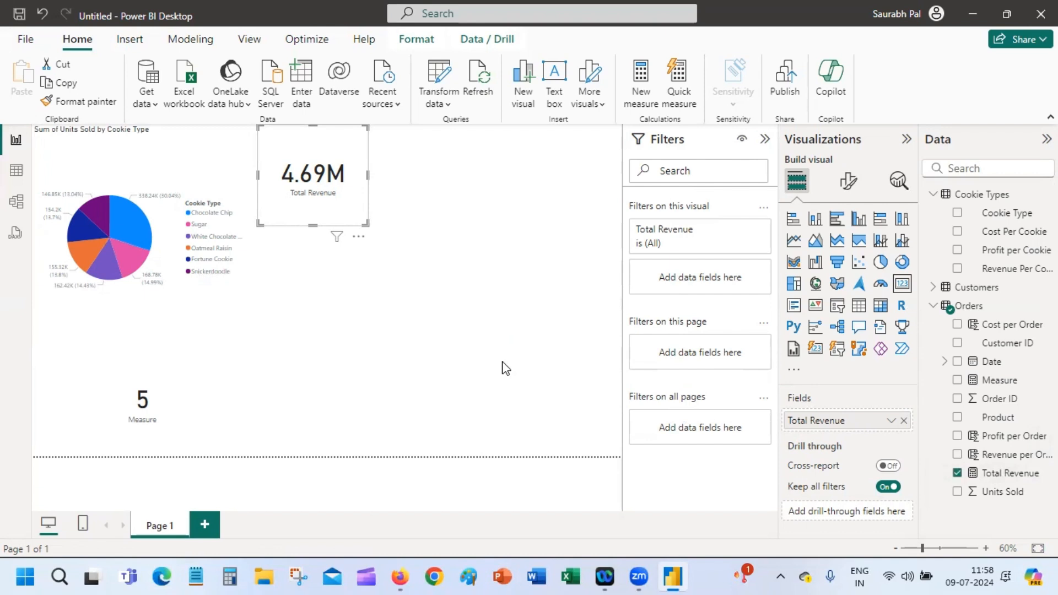
{"action": "left_click", "coordinate": [510, 577]}
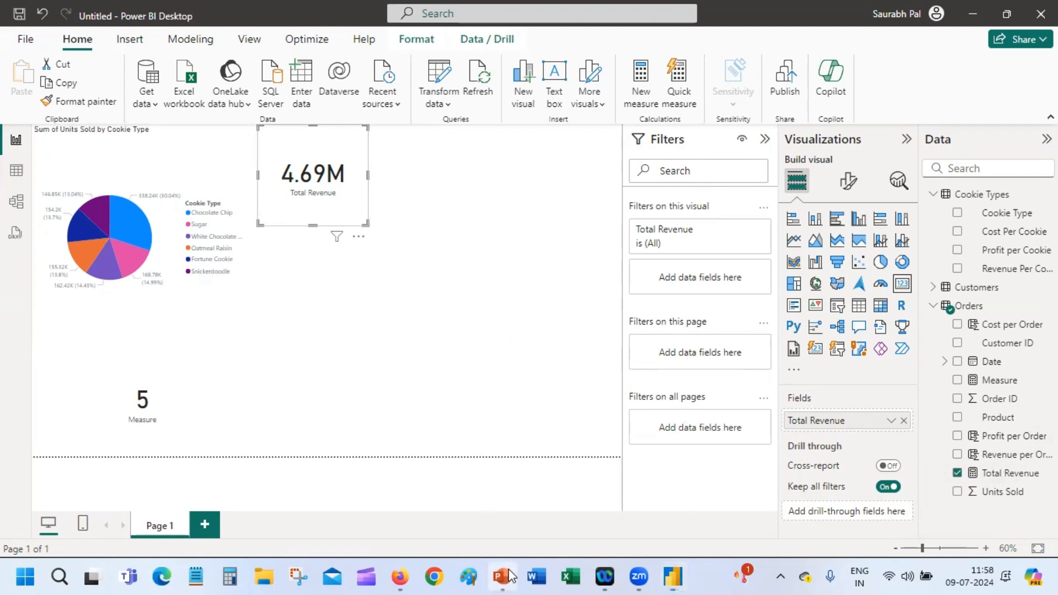